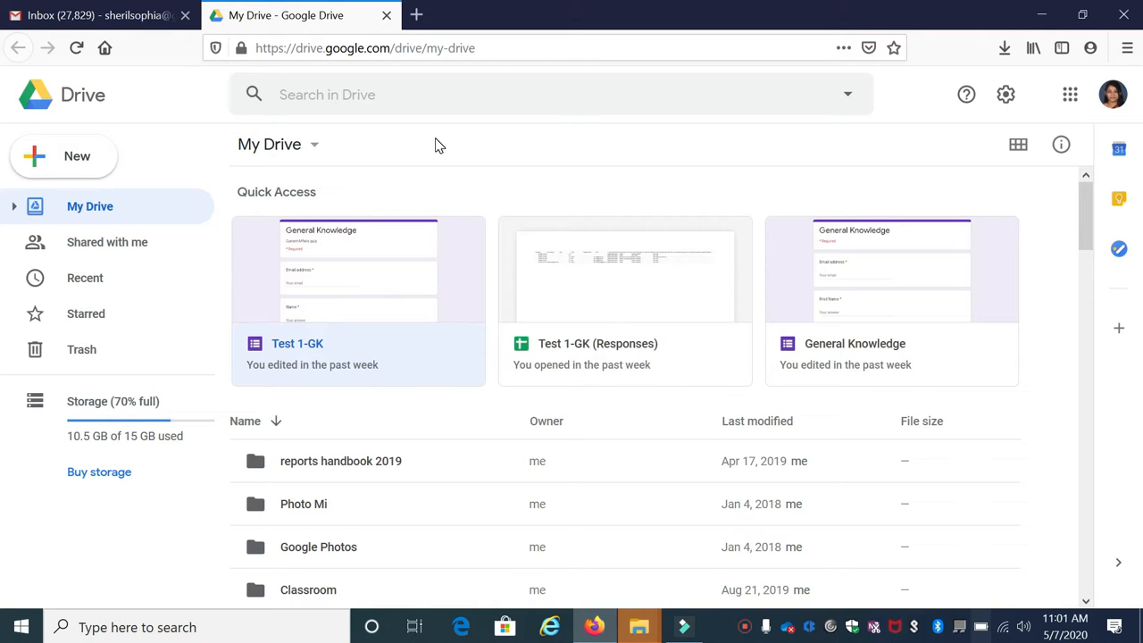
Create a blank Google Form from Google Drive through New > More > Google Forms
scroll(471, 248, "down", 1)
scroll(446, 224, "up", 1)
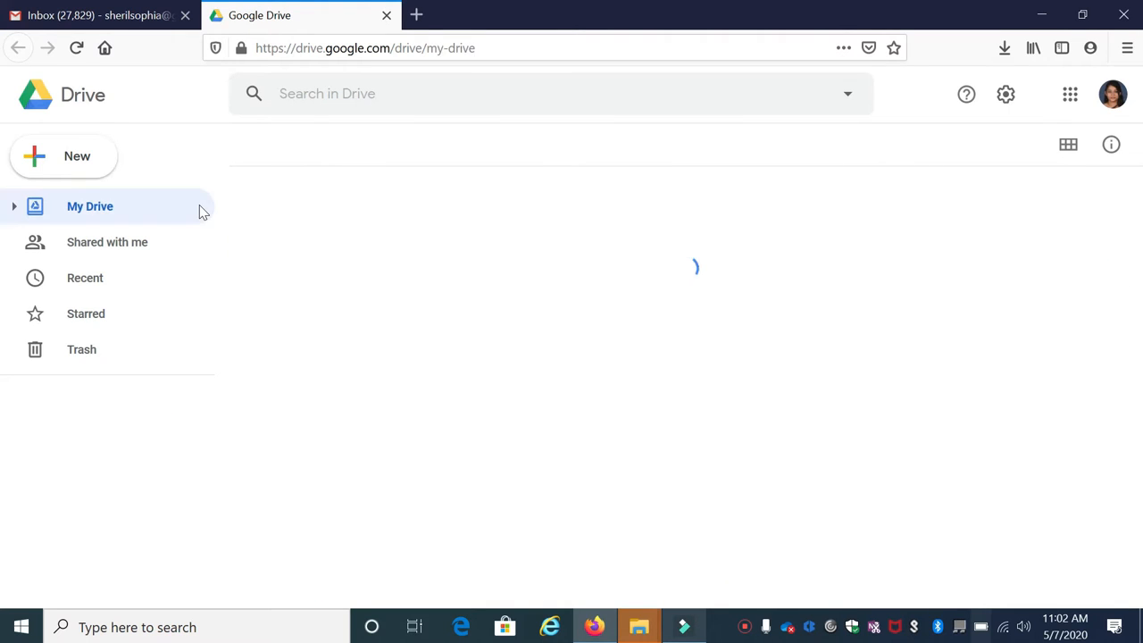
left_click(63, 156)
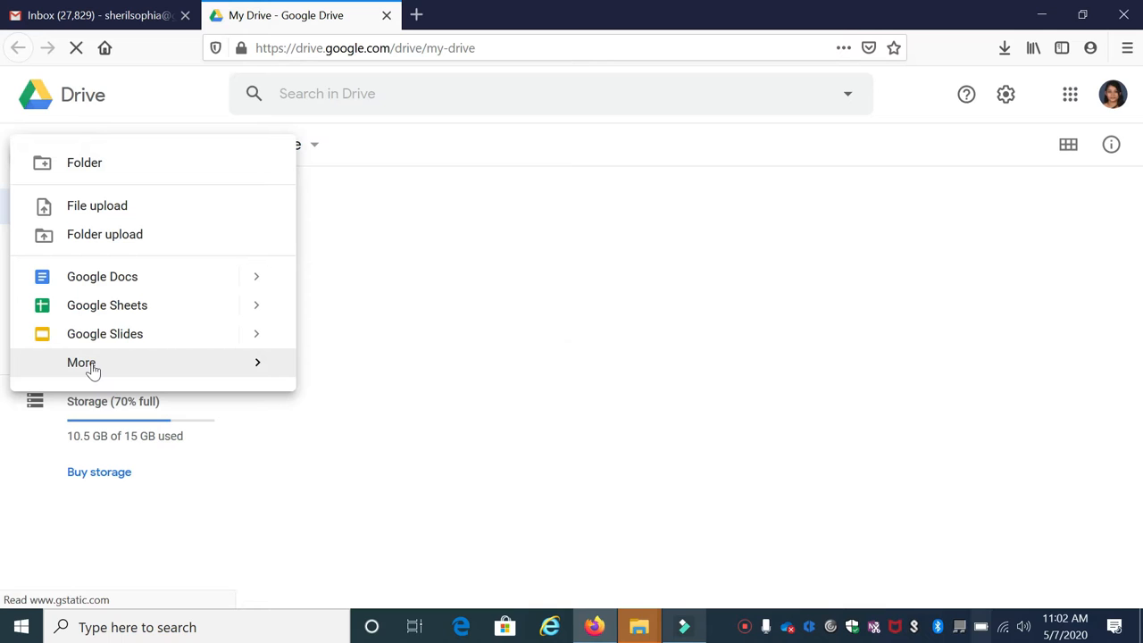
mouse_move(261, 375)
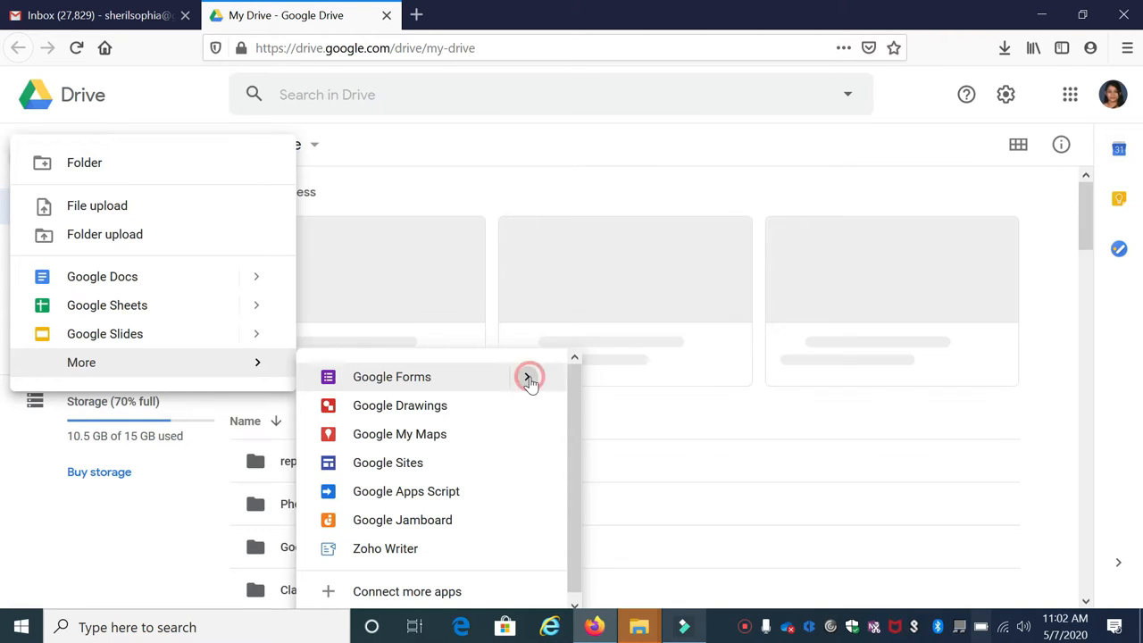
left_click(528, 378)
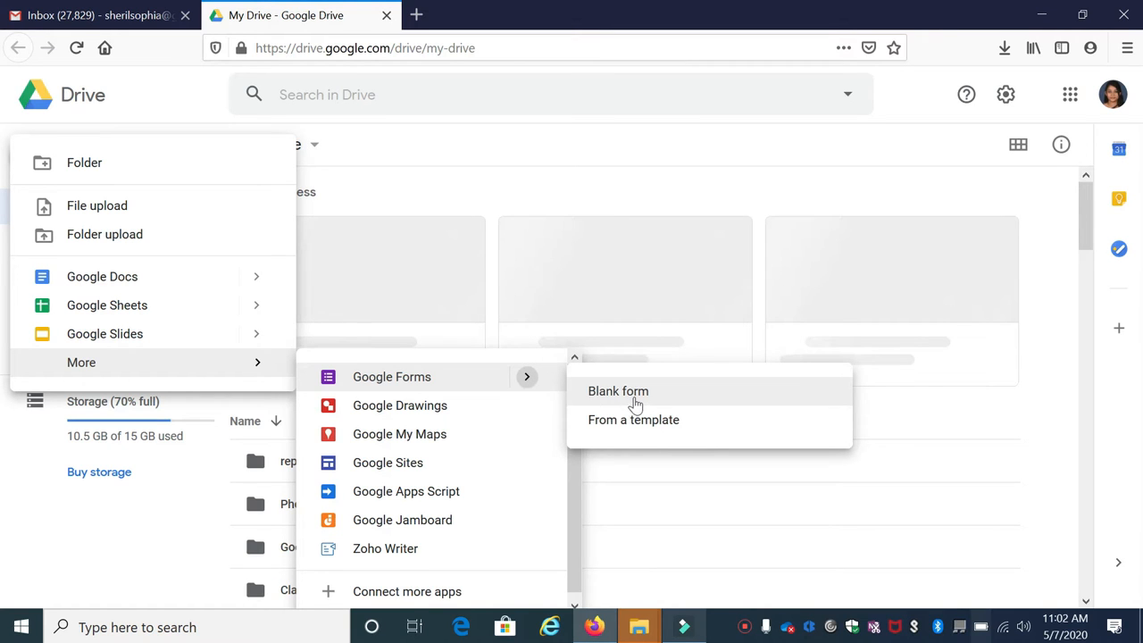
left_click(632, 400)
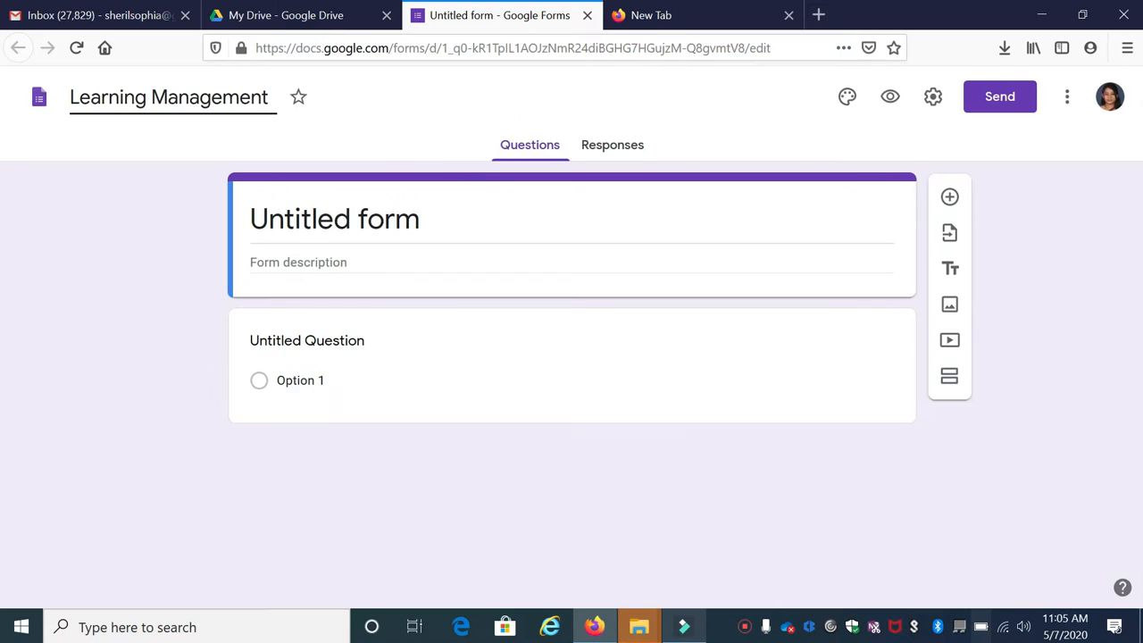
Finish the 'Learning Management System' title and add a required First Name question
type("System")
left_click(327, 199)
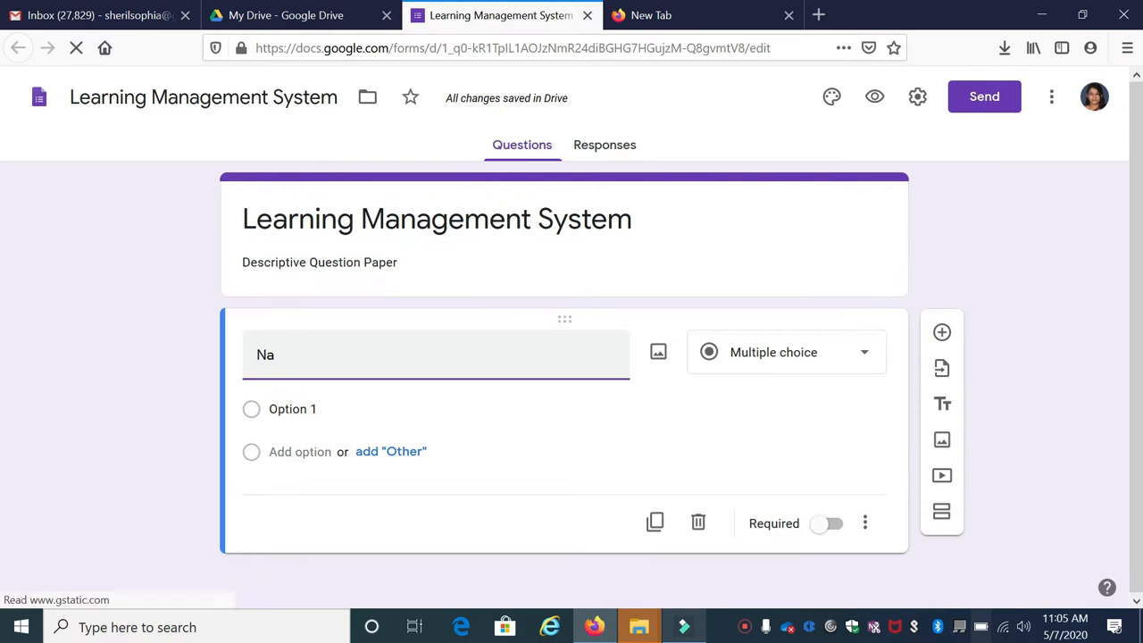
key("BackSpace")
key("BackSpace")
type("First Name")
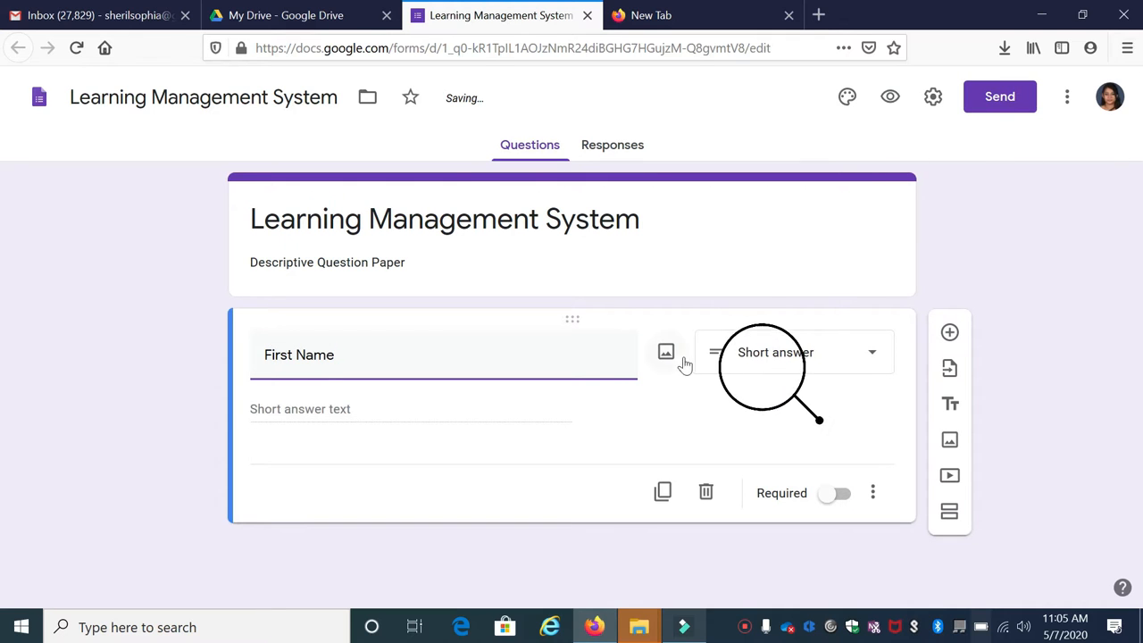
left_click(834, 494)
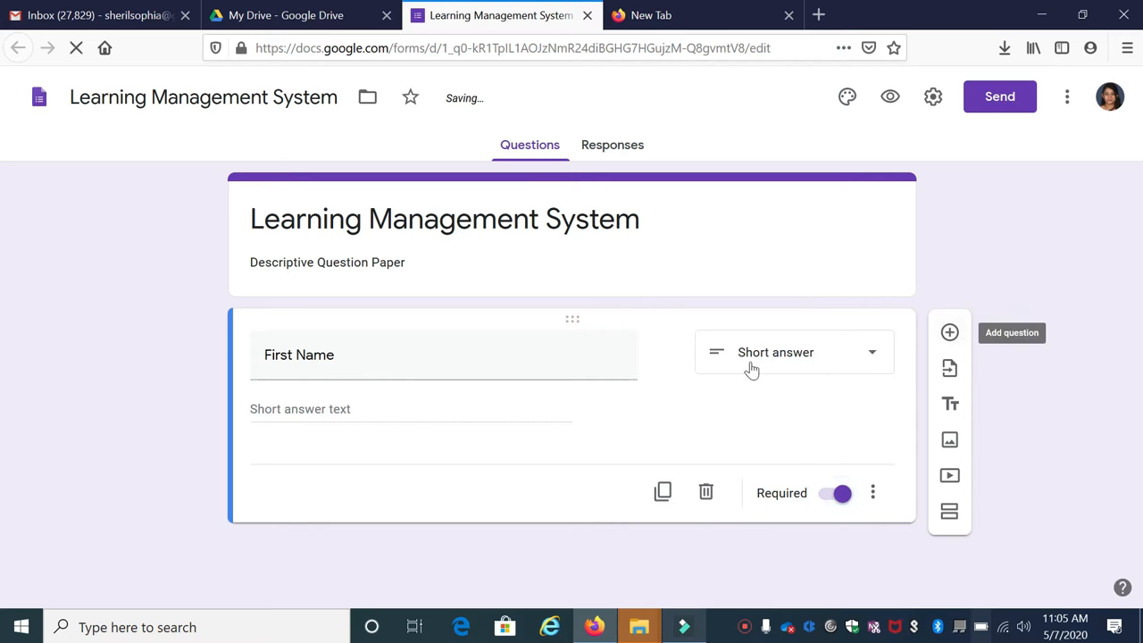
Add a required Second Name question
type("Secon D")
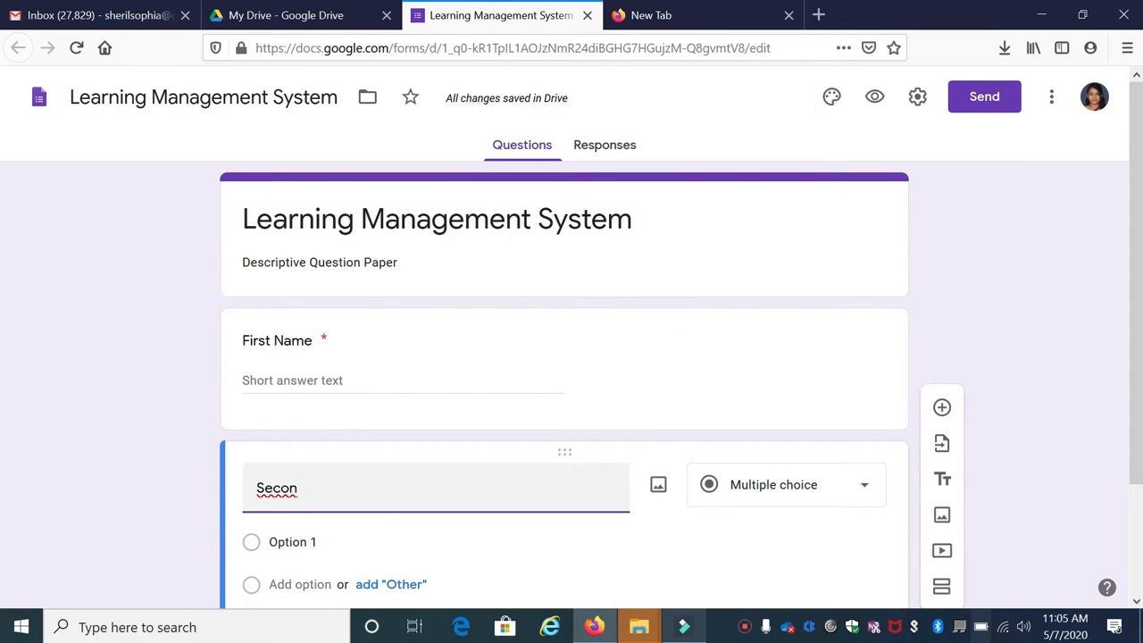
key("BackSpace")
type("d Name")
scroll(831, 527, "down", 2)
left_click(823, 527)
Add a Class Combination question set to Short answer
left_click(942, 362)
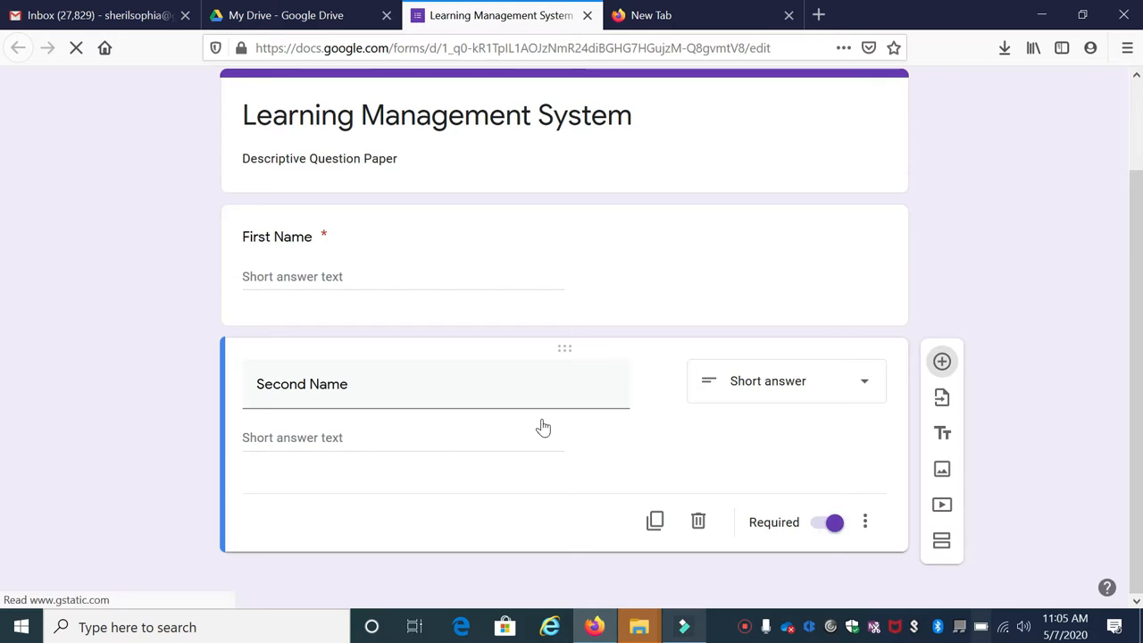
type("Class Com")
type("tion")
left_click(787, 351)
left_click(776, 126)
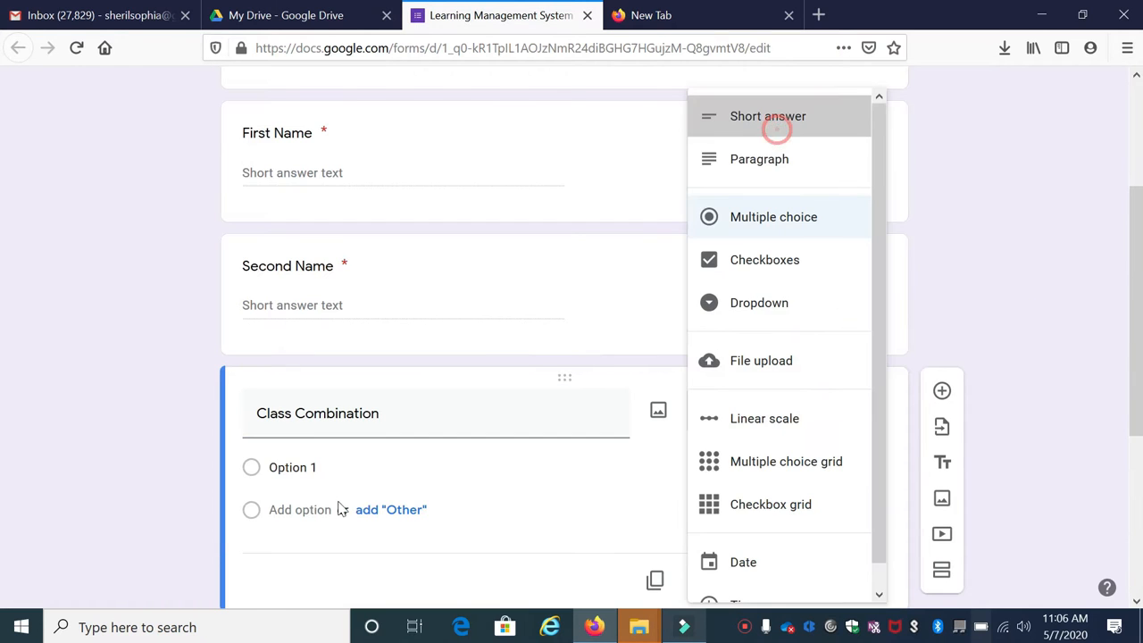
left_click(826, 551)
Add a required short-answer Institute question
left_click(942, 390)
type("Institute")
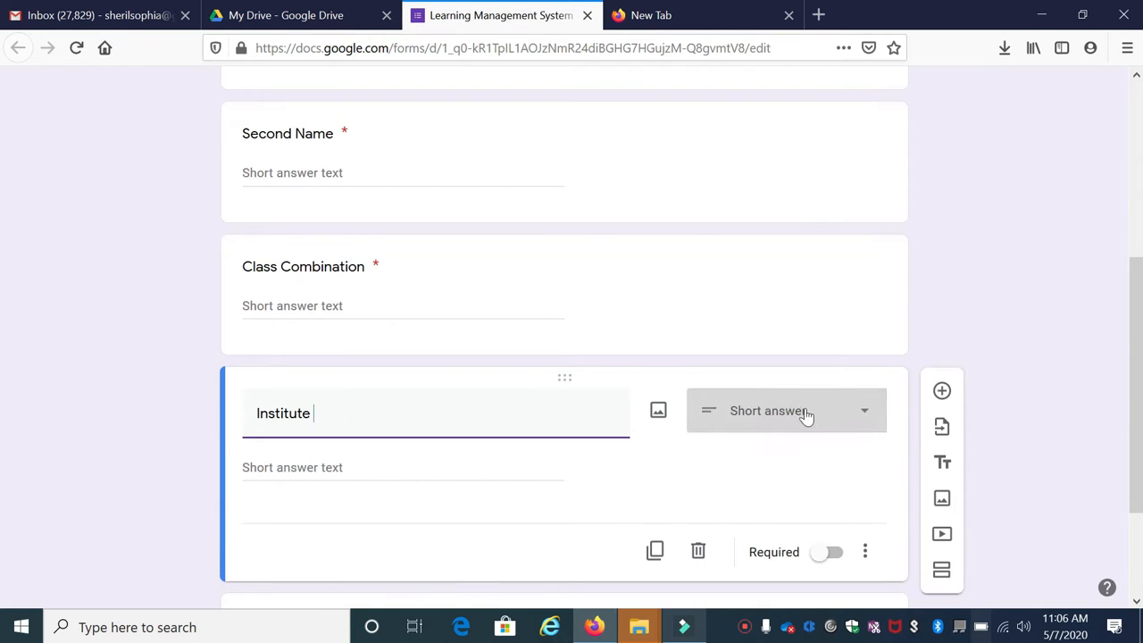
left_click(804, 409)
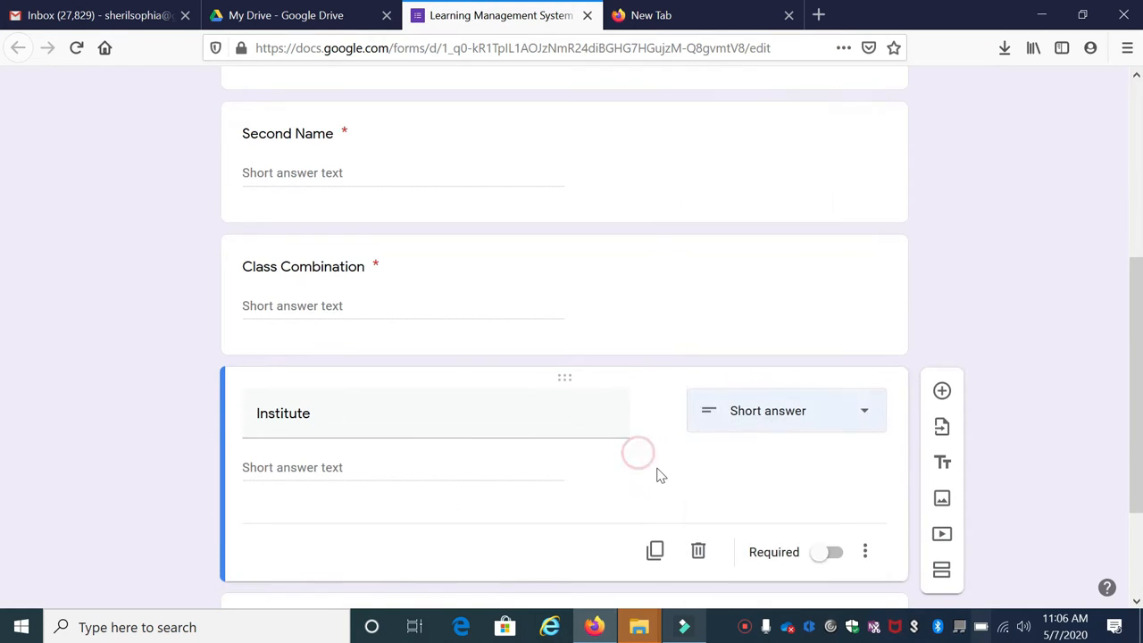
left_click(658, 472)
scroll(811, 512, "down", 2)
left_click(830, 470)
scroll(625, 402, "down", 1)
scroll(397, 323, "up", 6)
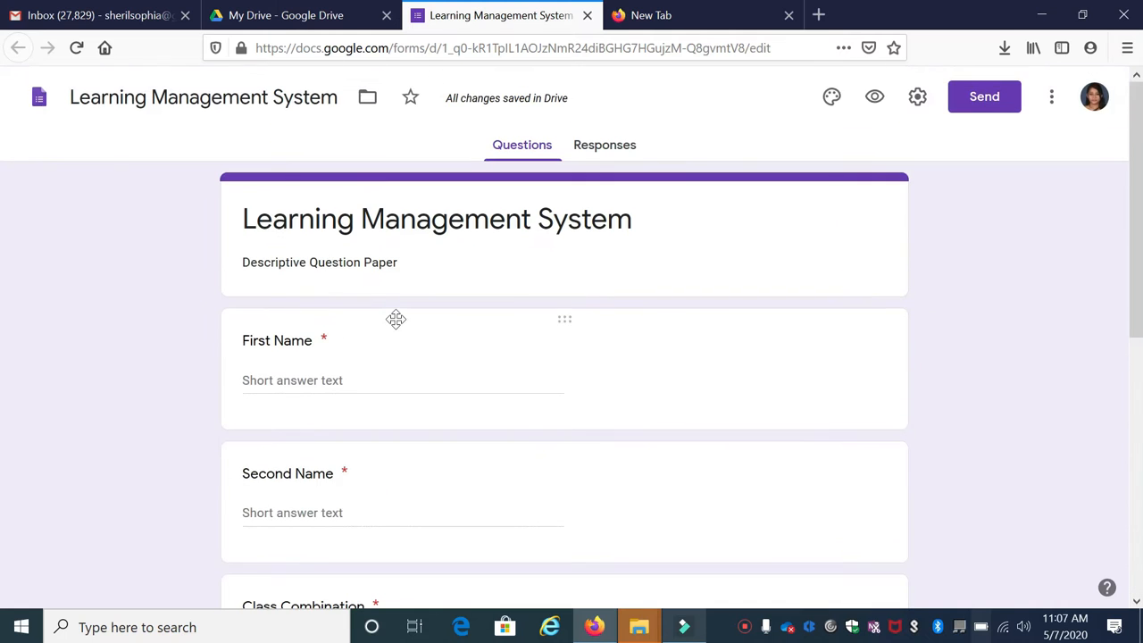
scroll(398, 332, "down", 4)
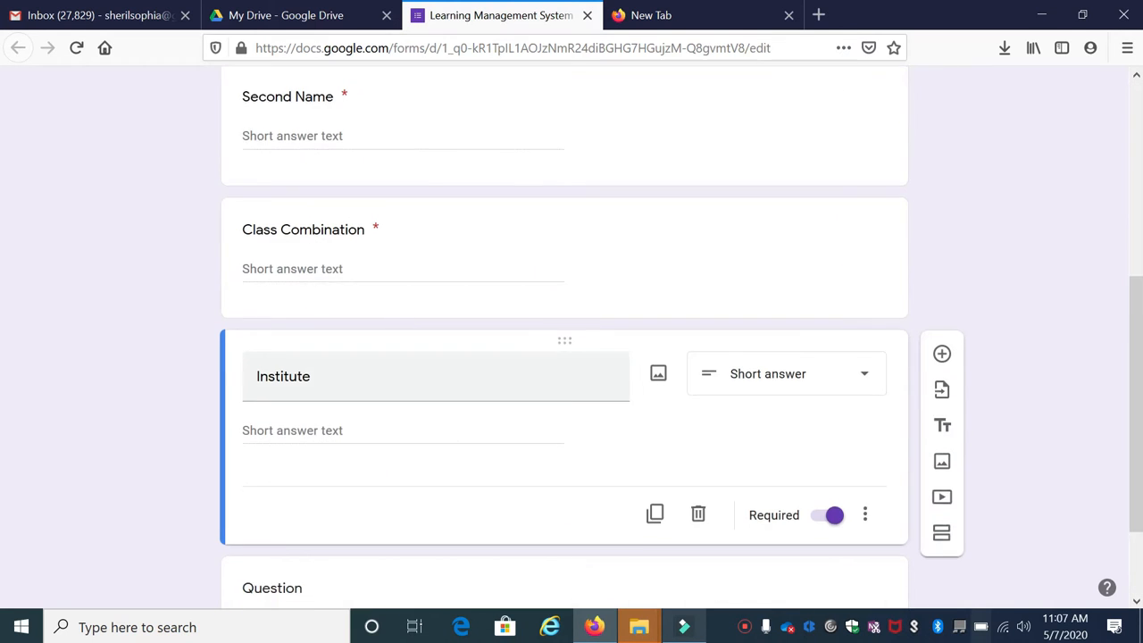
scroll(375, 335, "down", 3)
Add a section titled 'Question Paper - LMS' with the description 'Answer all the questions'
left_click(942, 416)
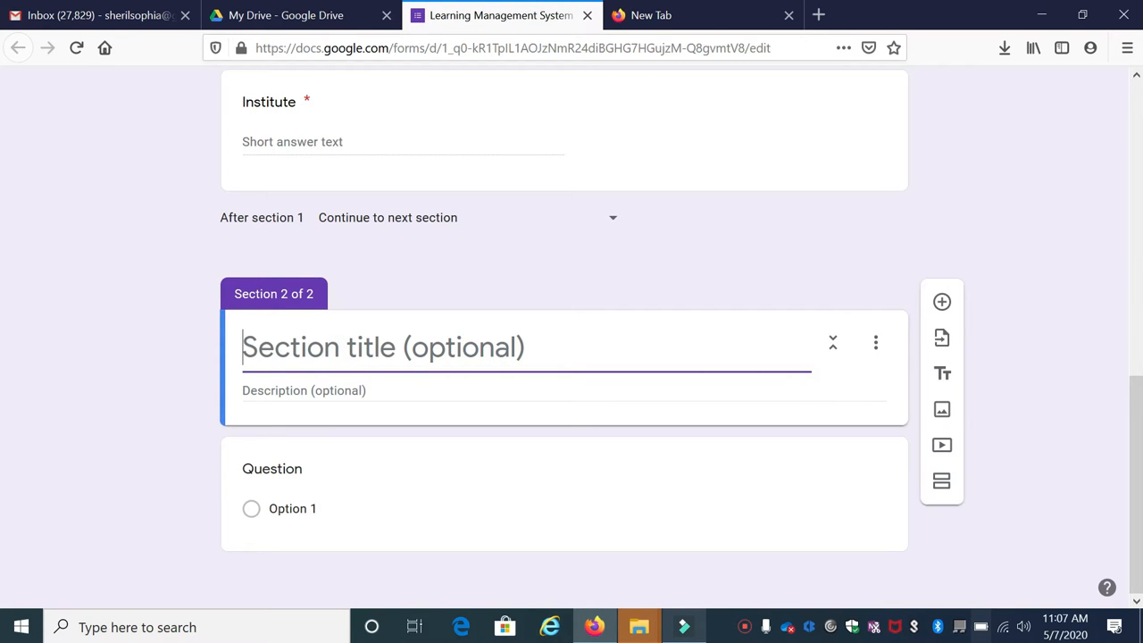
type("Question Paper - LMS")
key("Tab")
type("Answer all the questions")
Make both section questions, including '2. What are the challenges in u…', required paragraph answers
left_click(277, 471)
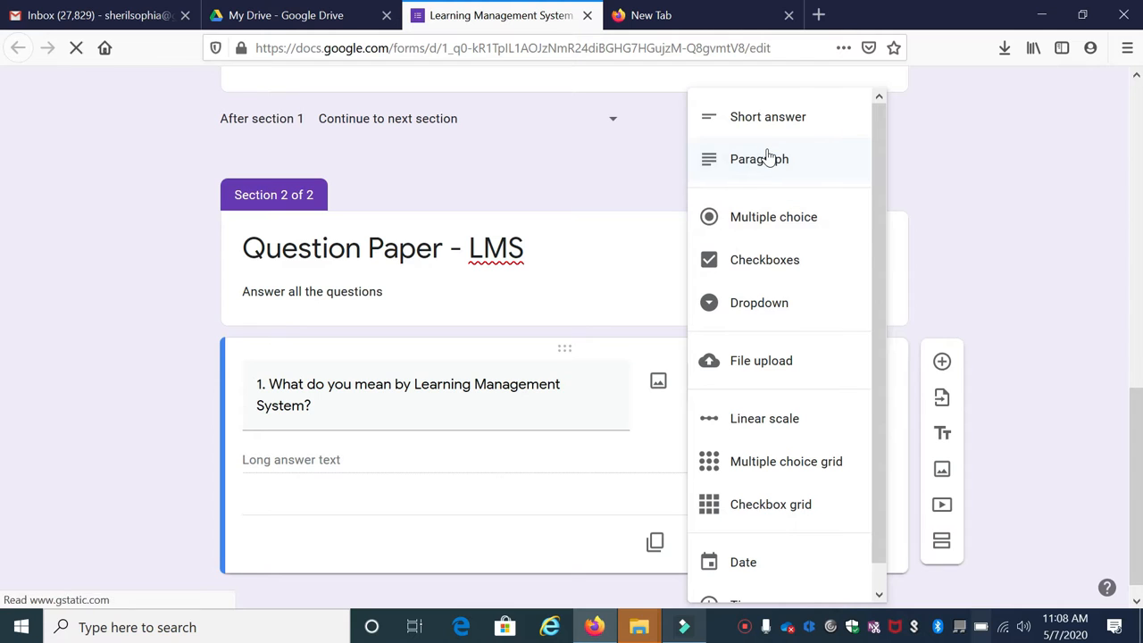
left_click(791, 164)
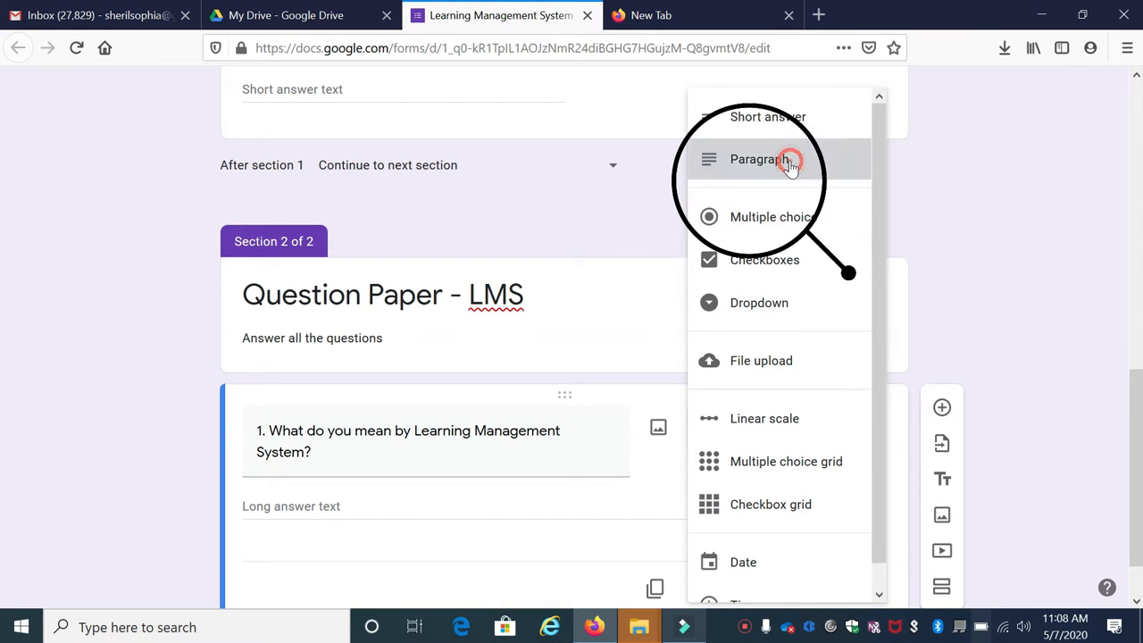
left_click(829, 525)
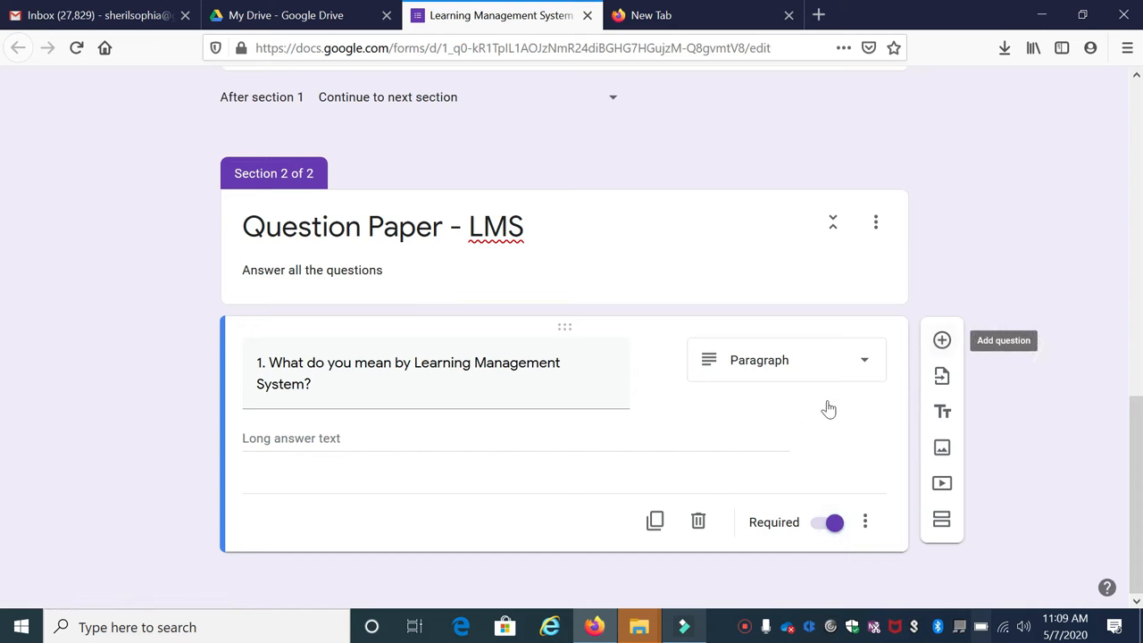
left_click(422, 430)
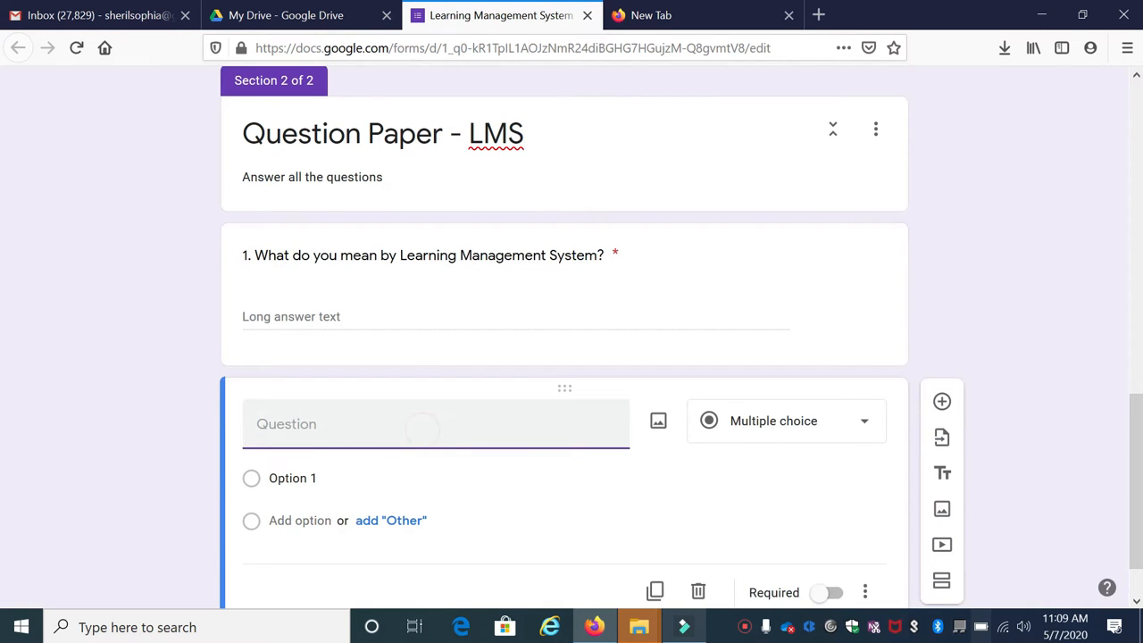
type("2. What are the challenges in using LMS?")
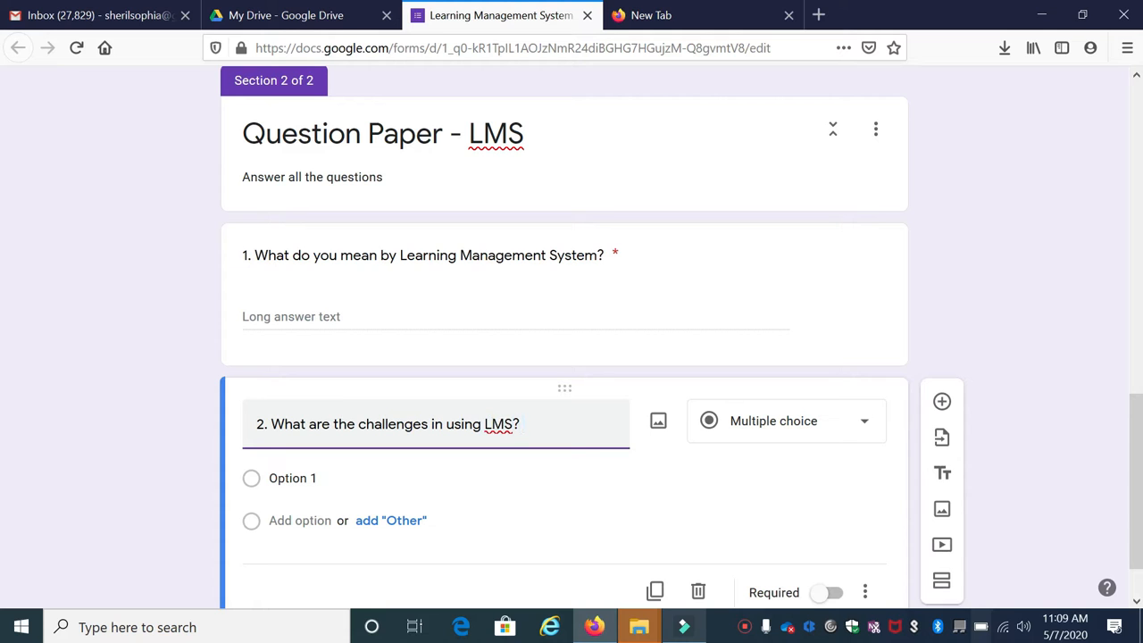
left_click(803, 426)
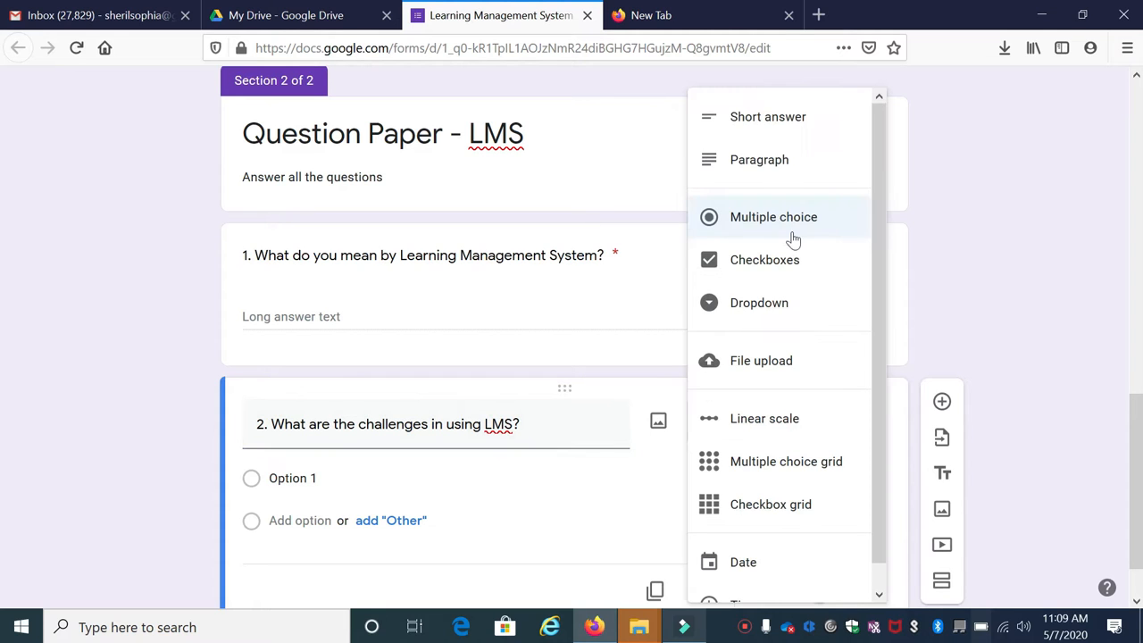
left_click(775, 169)
left_click(829, 524)
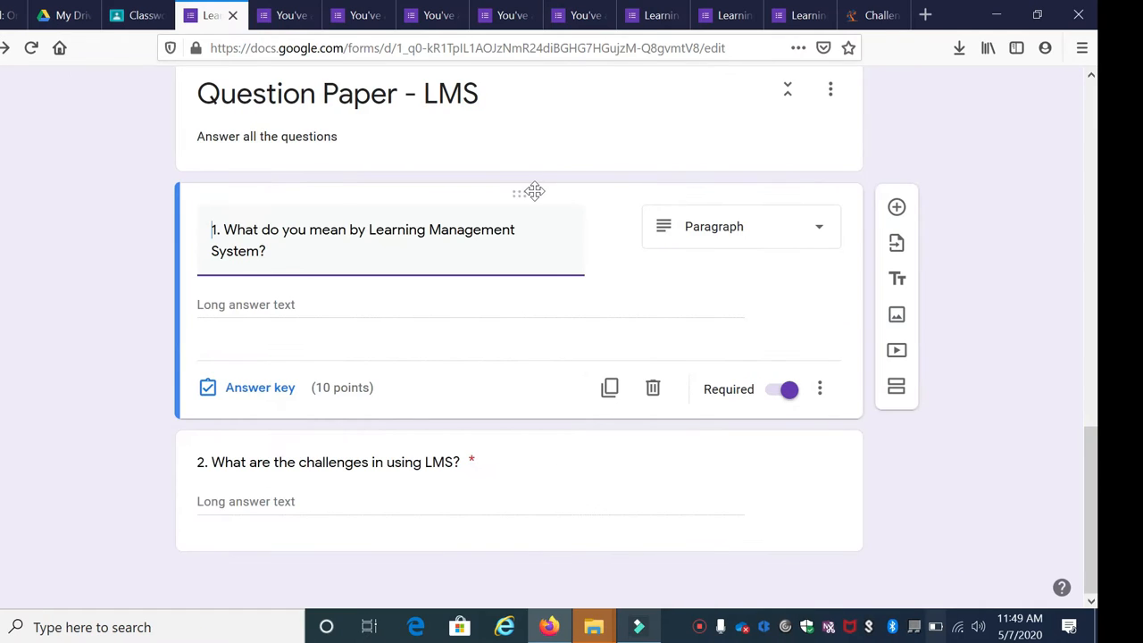
Confirm question 1 is worth 10 points and give question 2 10 points in its answer key
left_click(535, 191)
left_click(550, 193)
left_click(265, 393)
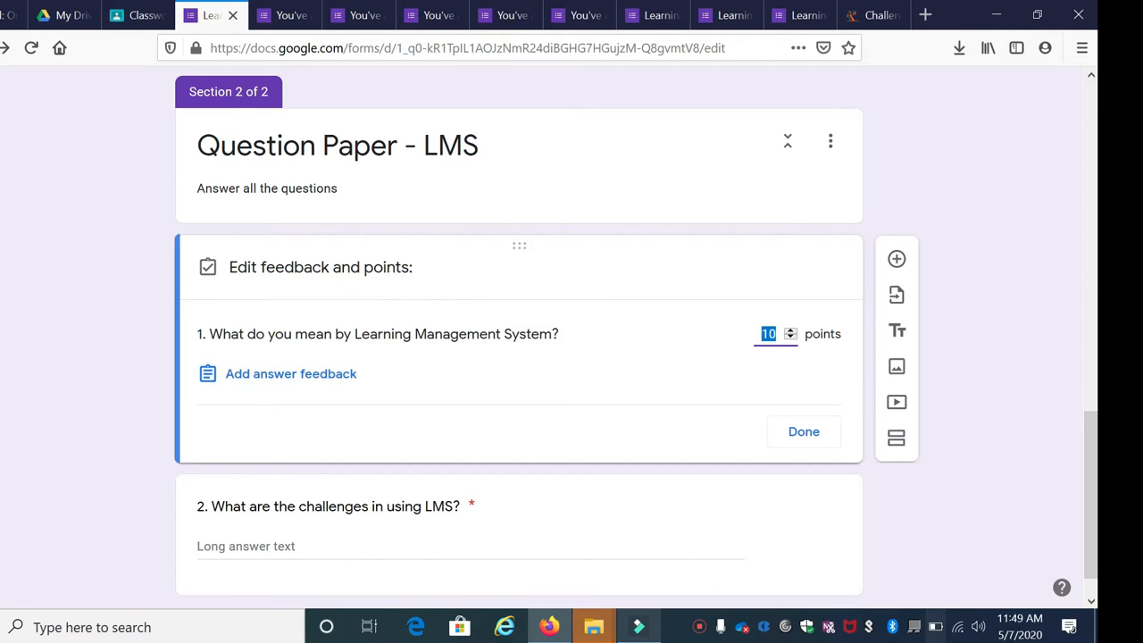
left_click(768, 334)
scroll(625, 375, "down", 1)
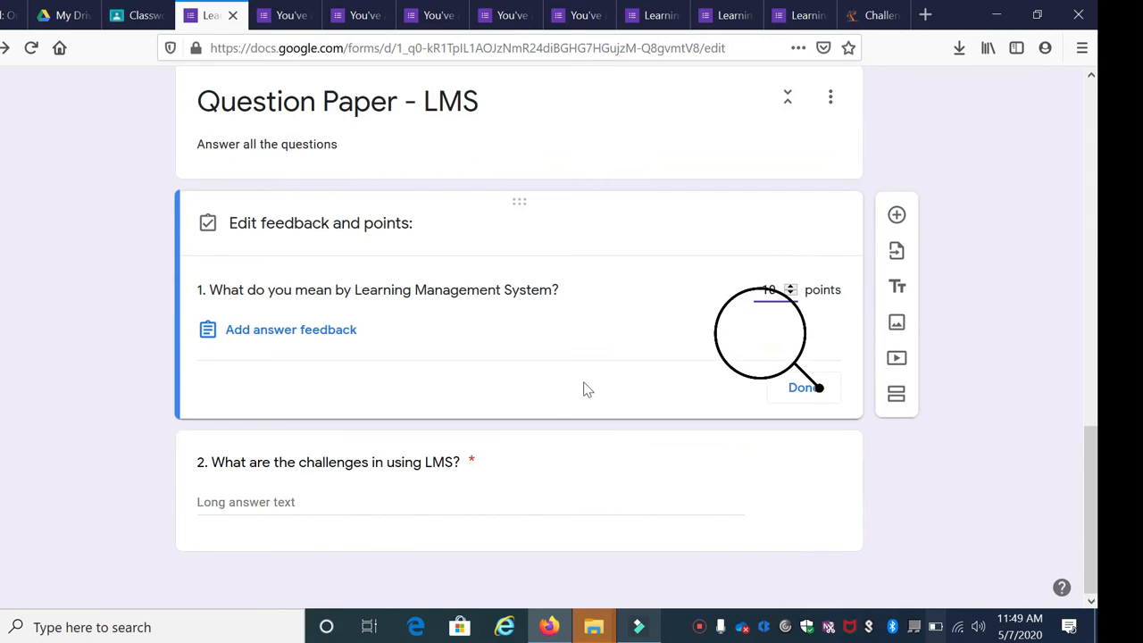
left_click(536, 448)
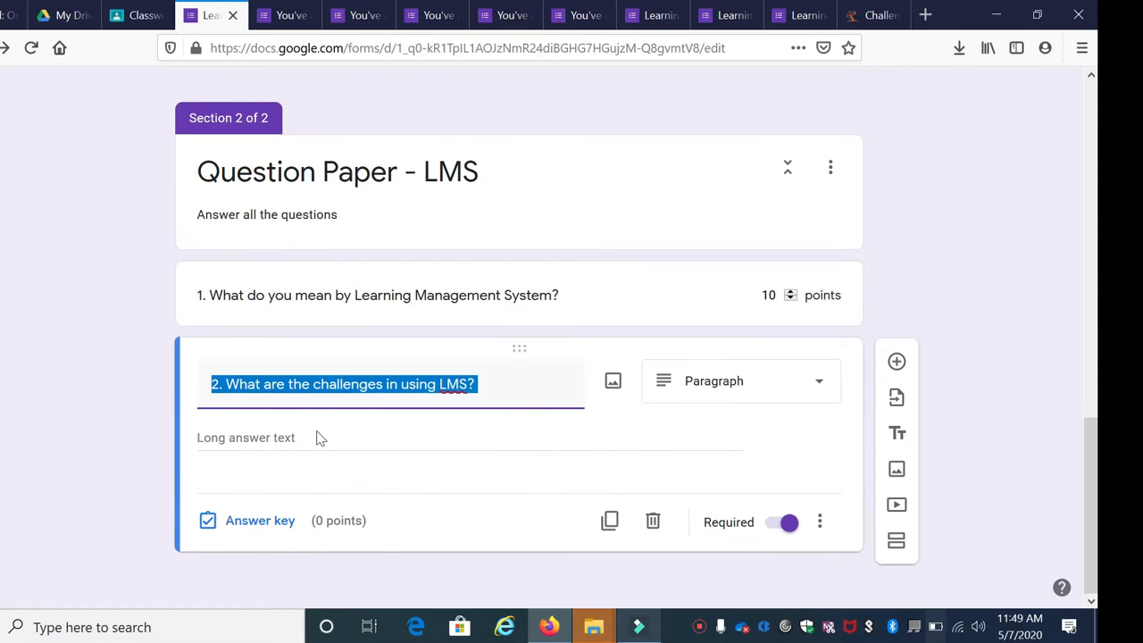
left_click(260, 527)
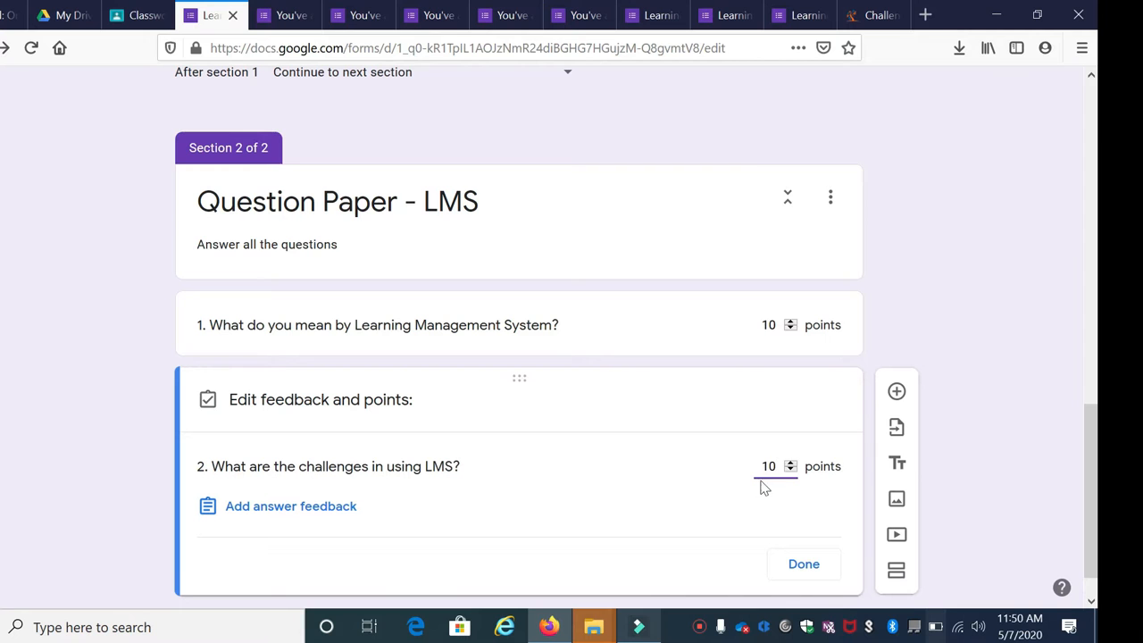
left_click(807, 564)
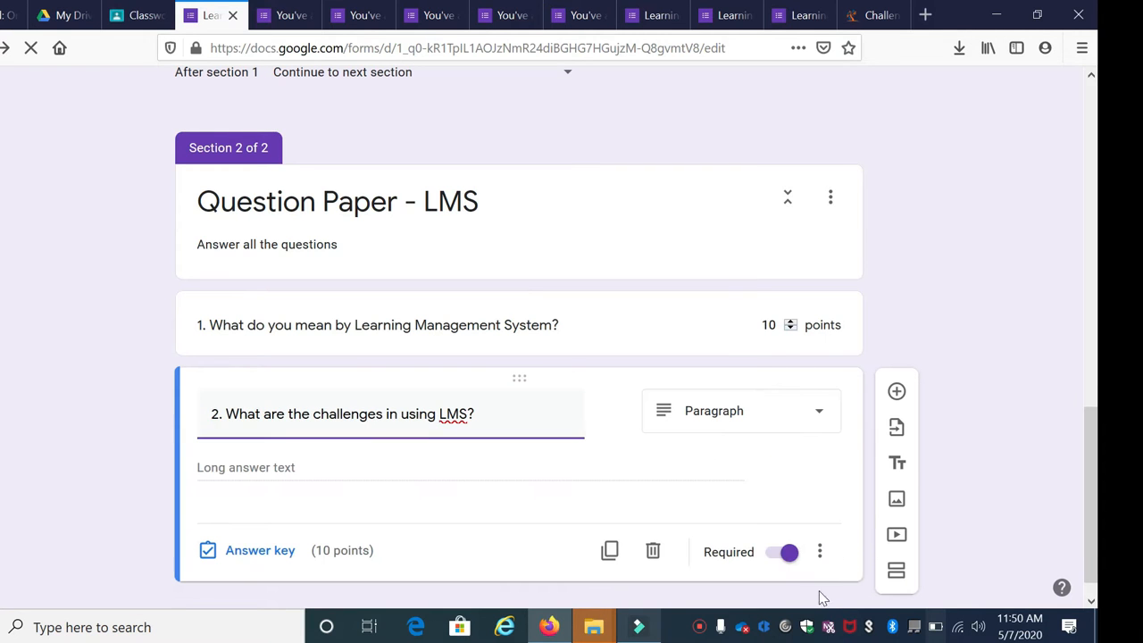
Turn on email collection, receipts on request, one response per person and summary charts, then save
scroll(849, 387, "down", 1)
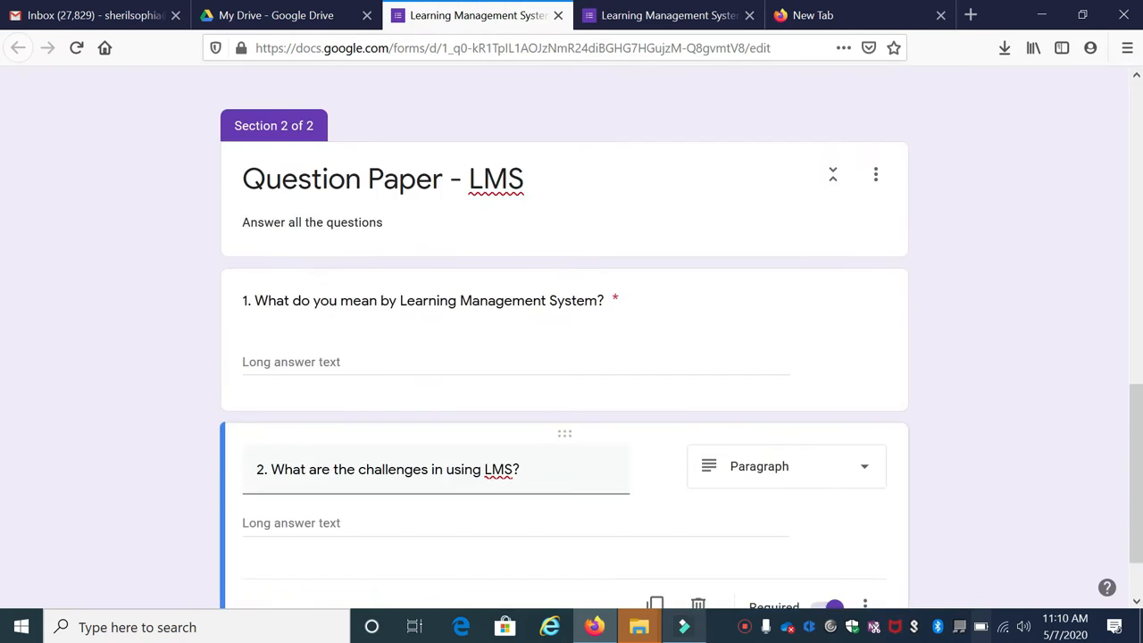
scroll(459, 324, "down", 1)
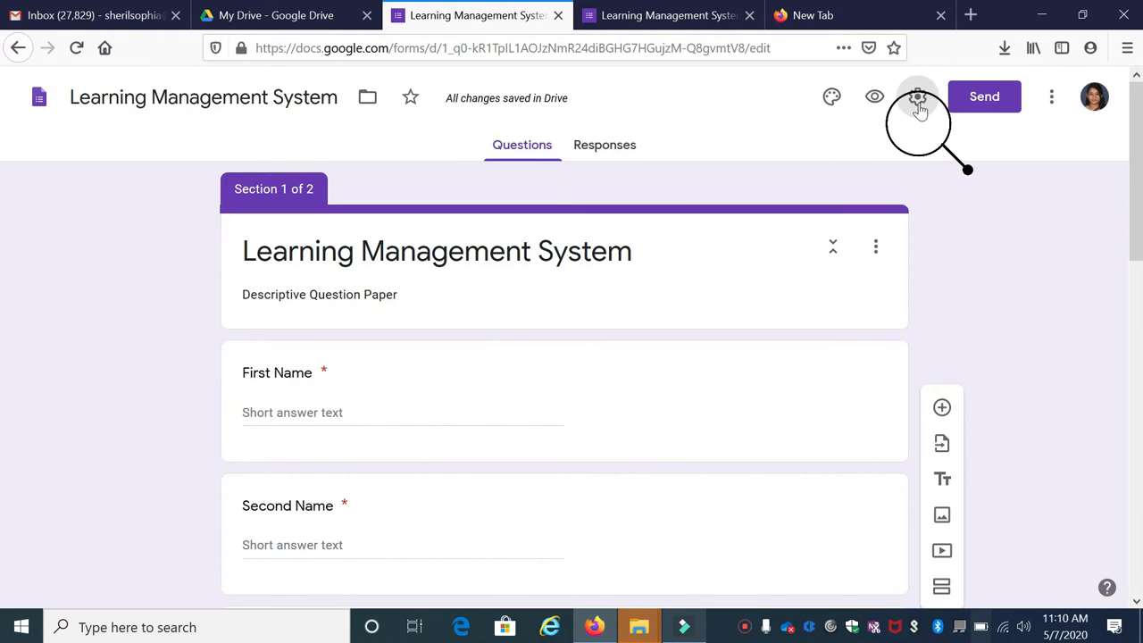
left_click(917, 98)
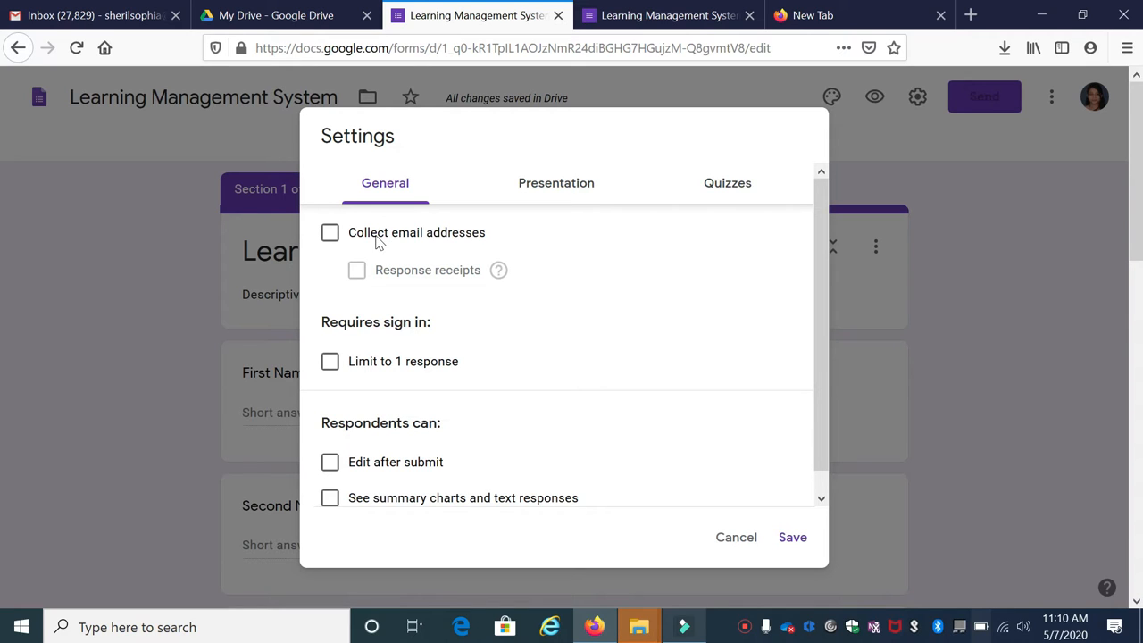
left_click(329, 234)
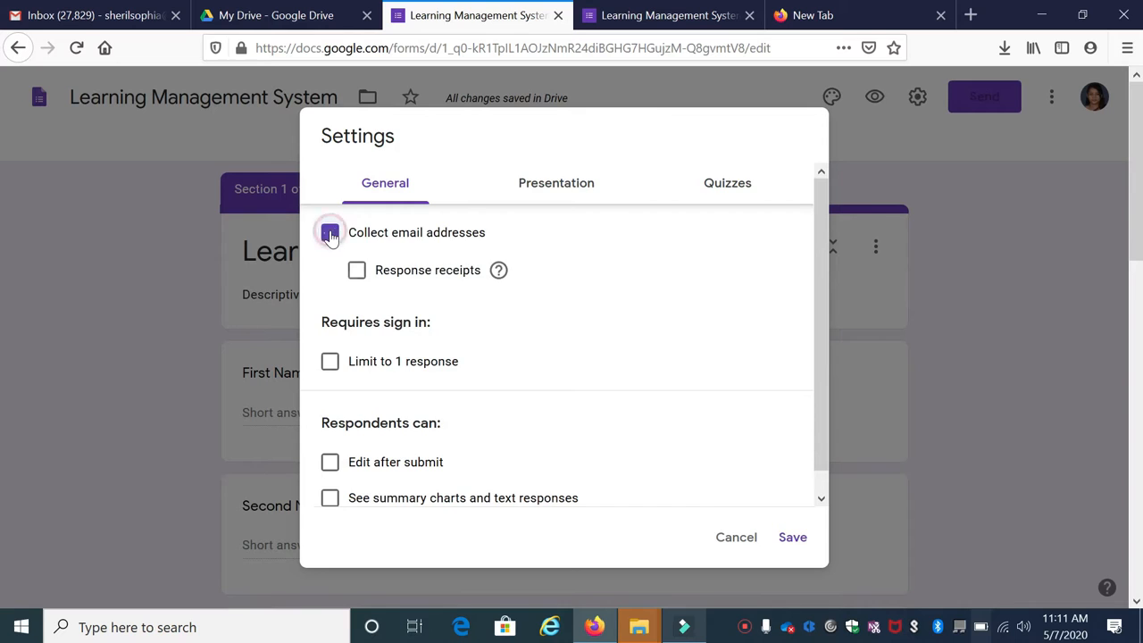
left_click(356, 270)
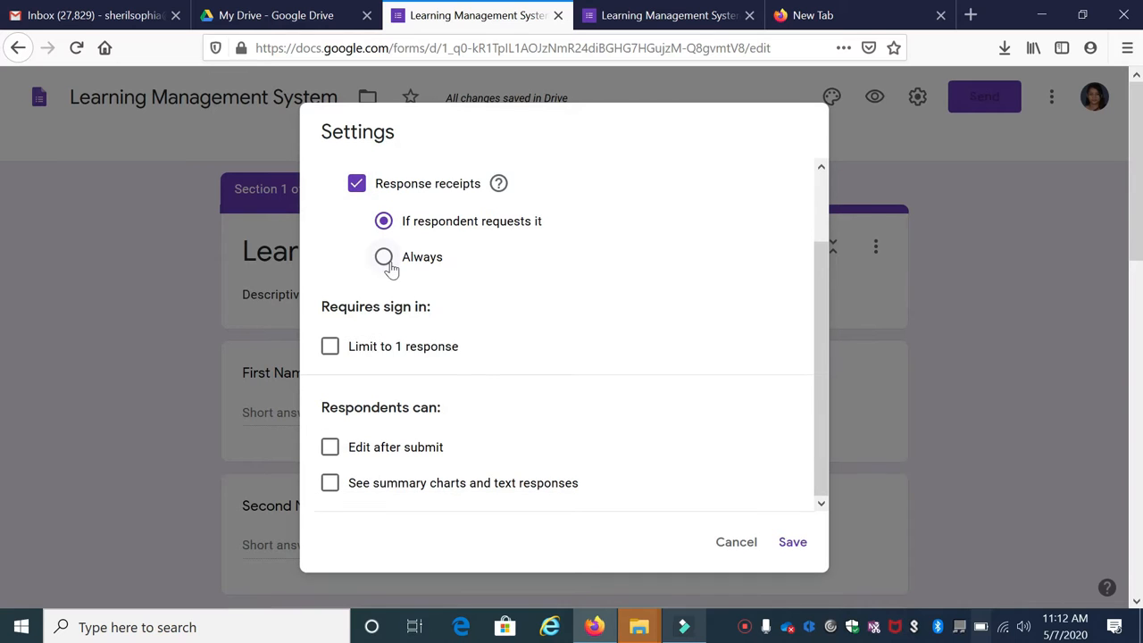
left_click(329, 347)
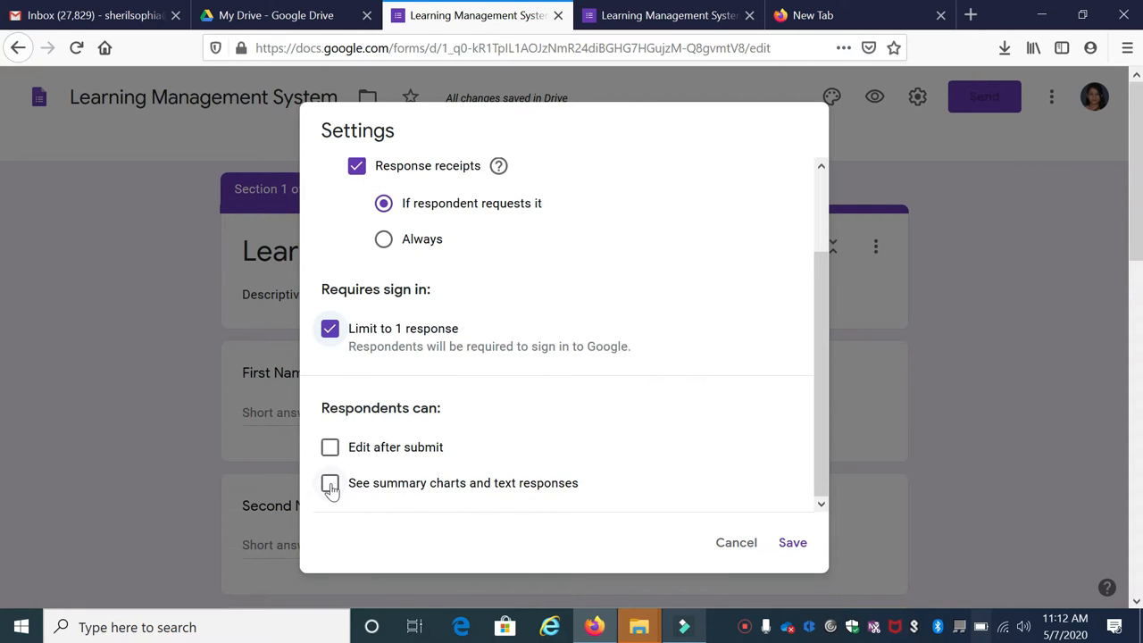
left_click(331, 485)
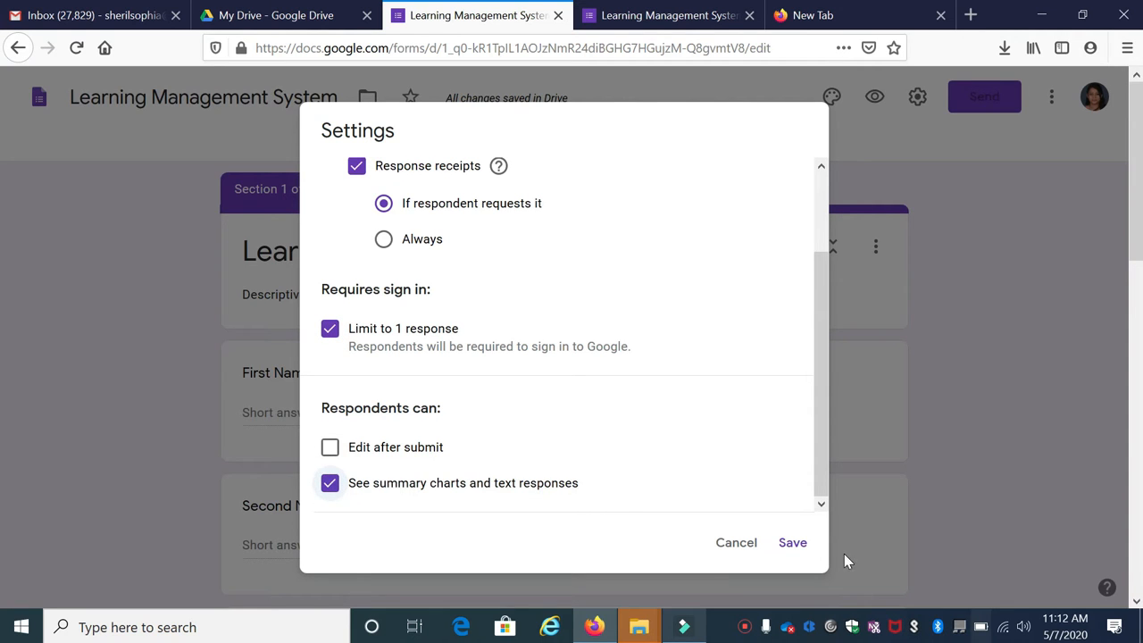
left_click(783, 546)
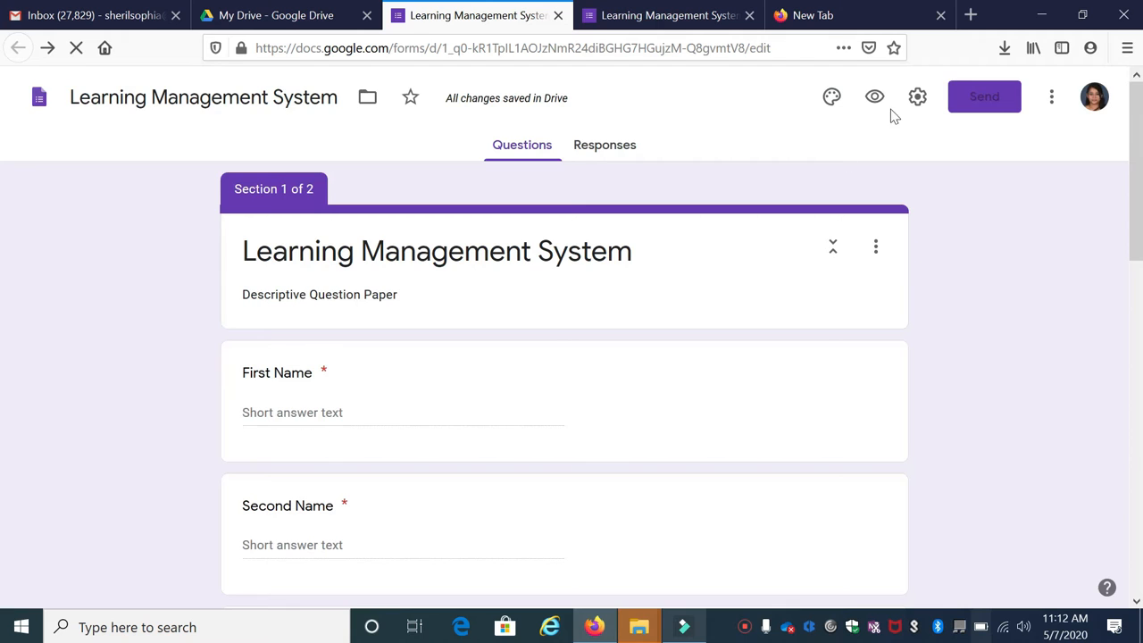
left_click(917, 98)
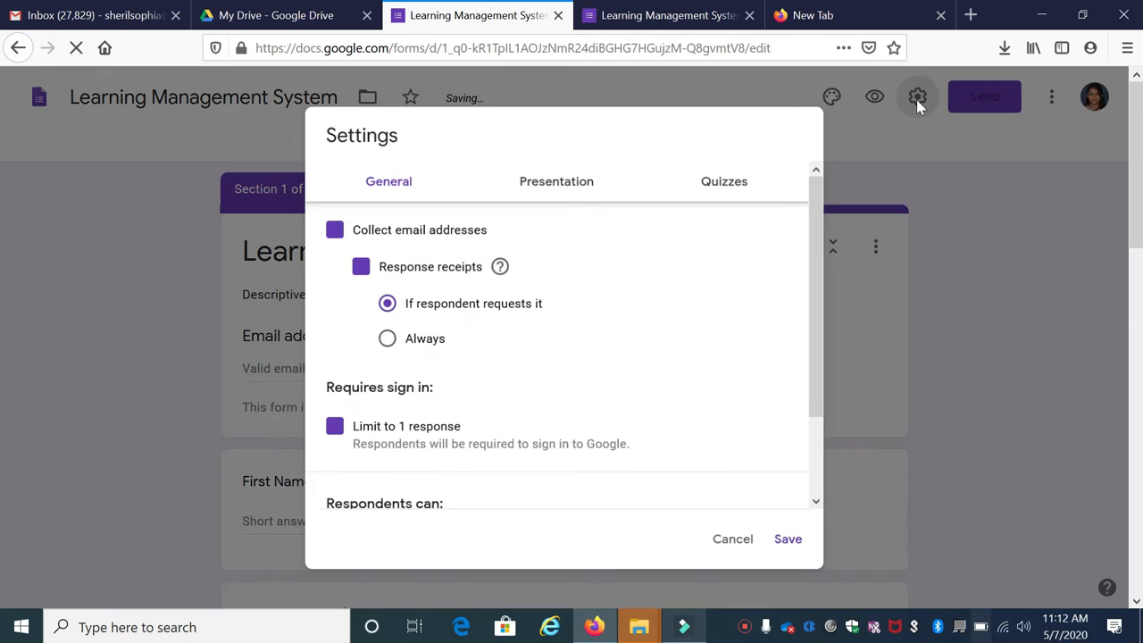
Make the form a quiz releasing grades later, after manual review, and save
left_click(730, 182)
left_click(336, 233)
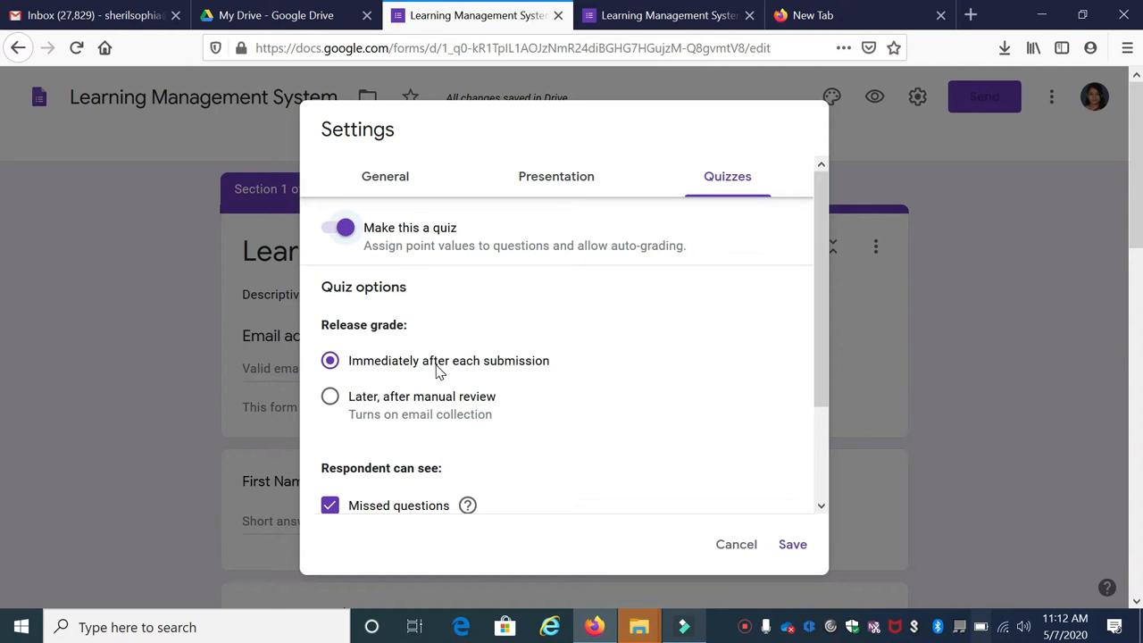
left_click(331, 403)
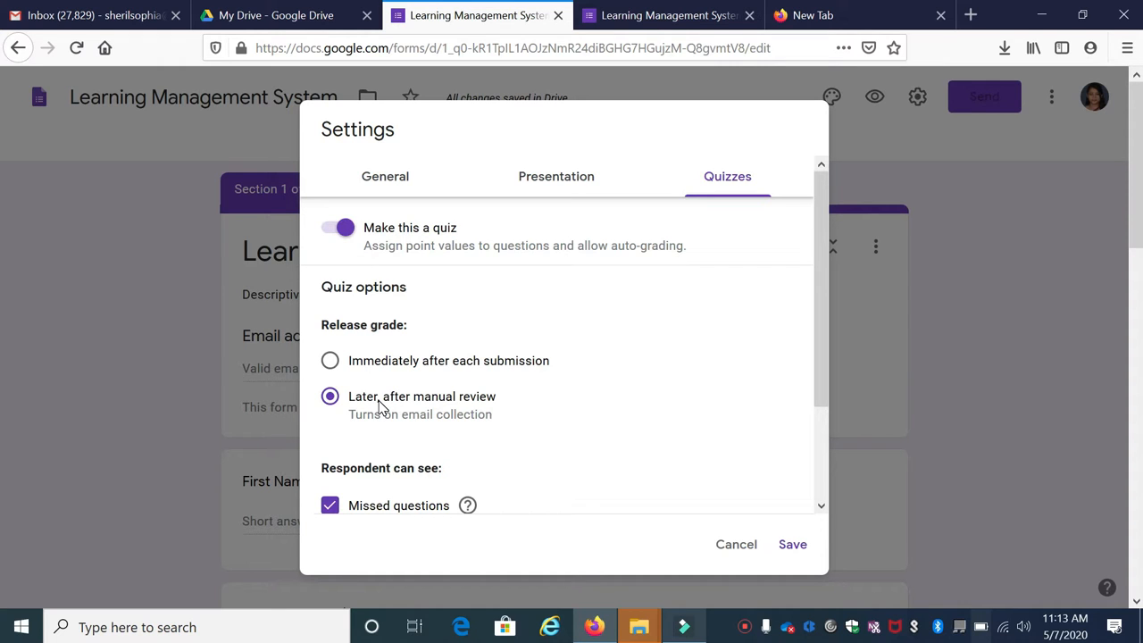
left_click(791, 545)
scroll(420, 437, "down", 2)
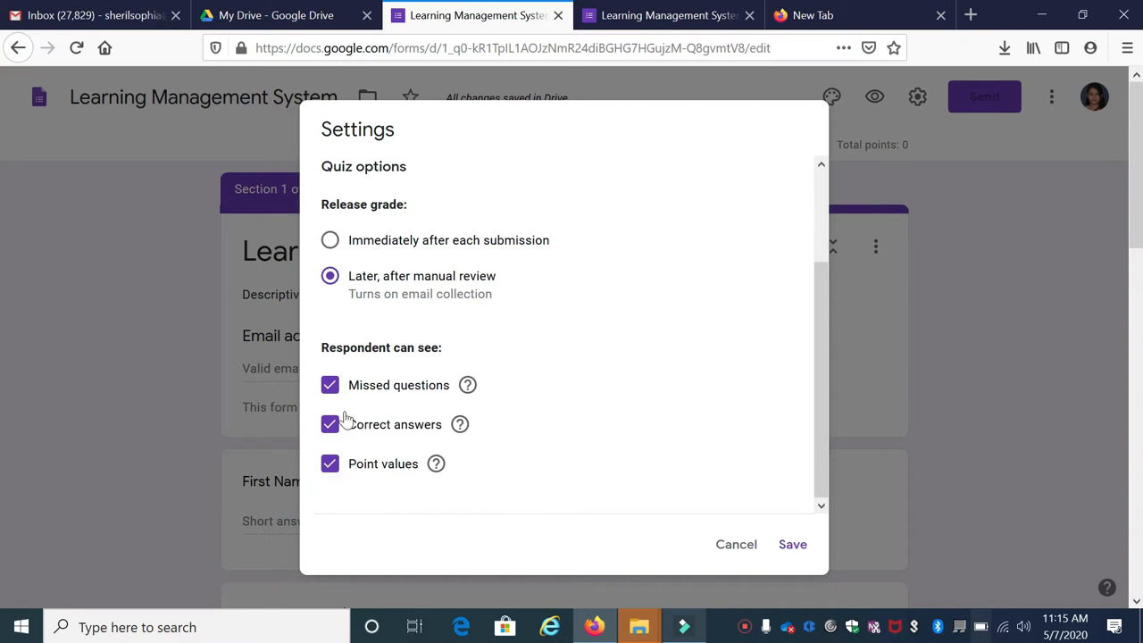
left_click(786, 544)
scroll(750, 454, "down", 3)
In preview, enter the respondent's email, first and second name, class 'II B' and institute name
scroll(712, 431, "up", 5)
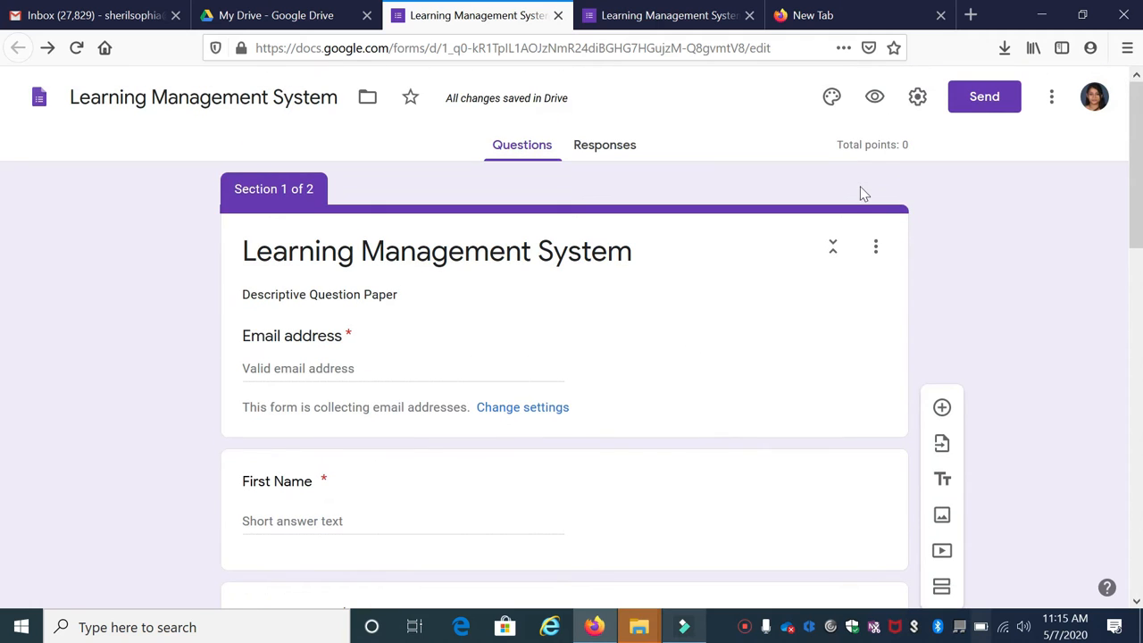
left_click(875, 100)
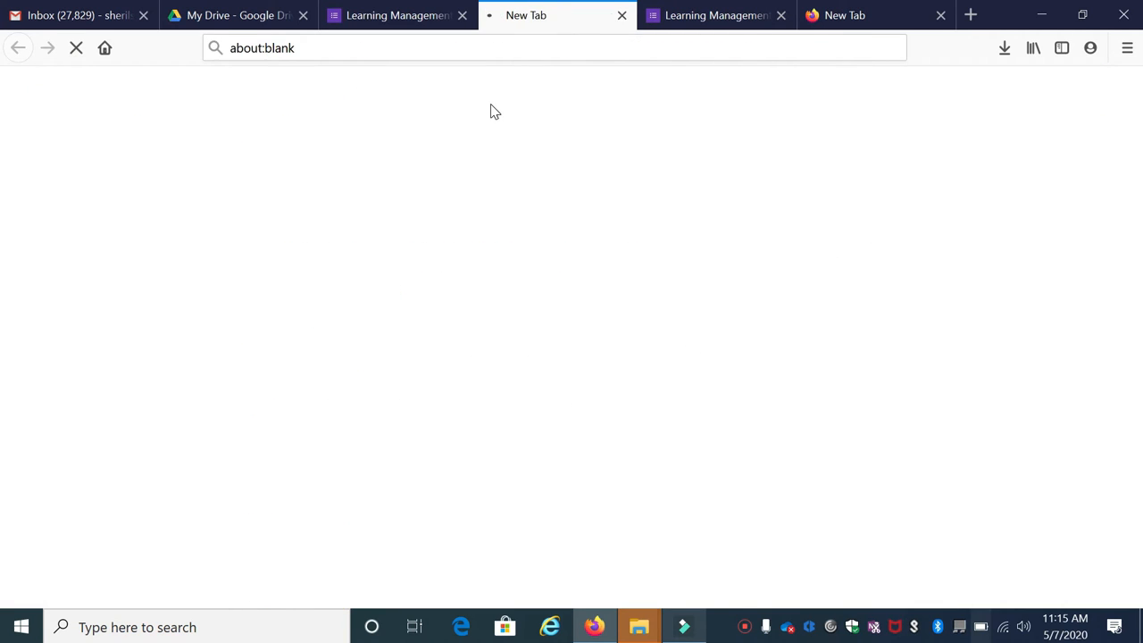
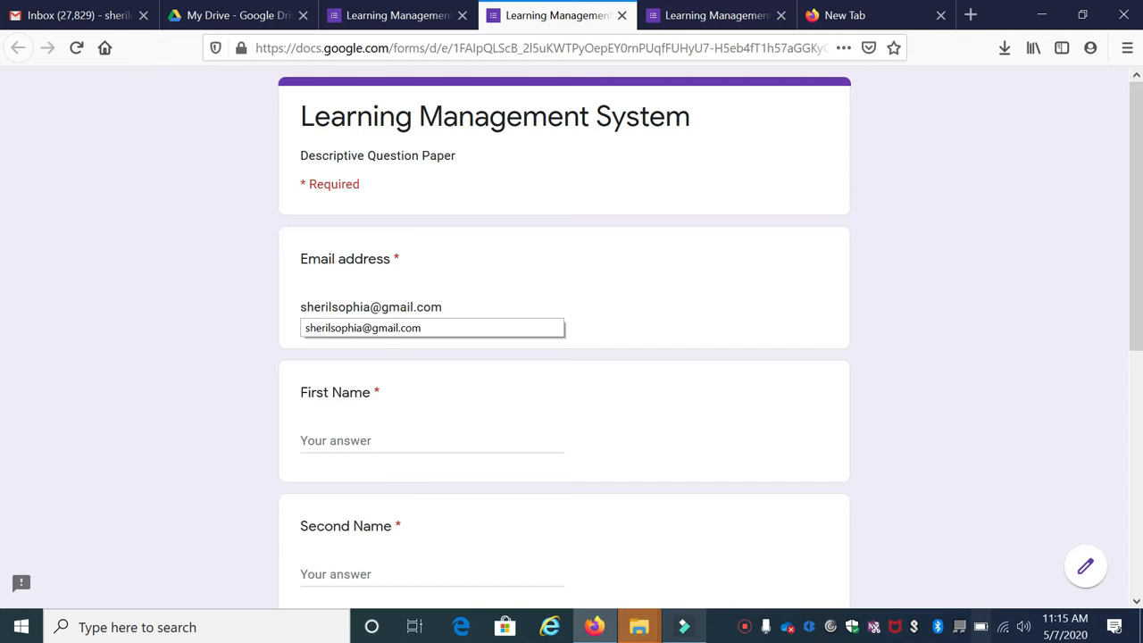
left_click(344, 443)
scroll(354, 384, "down", 2)
left_click(354, 380)
left_click(362, 518)
type("II B")
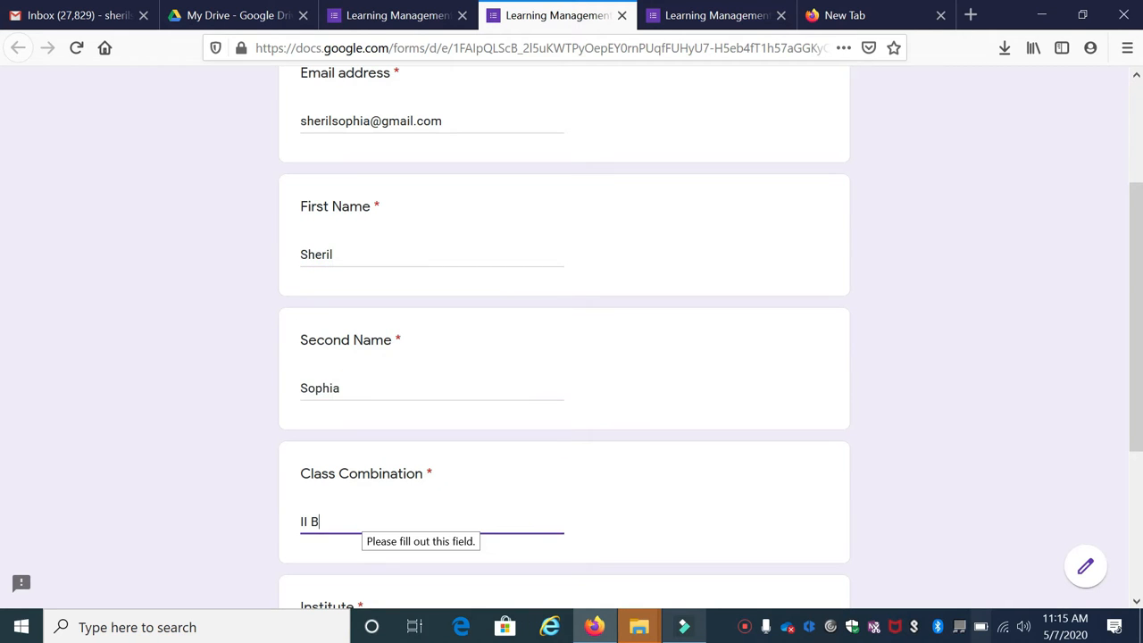
scroll(361, 519, "down", 3)
left_click(361, 393)
type("Jyoti Nivas College")
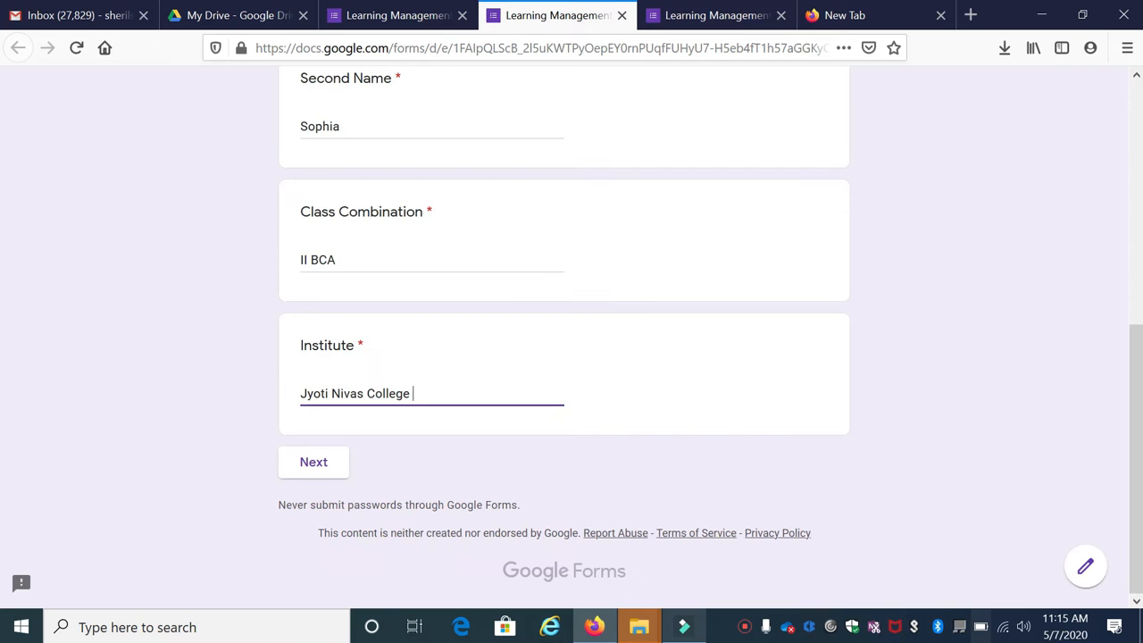
Answer the LMS section by pasting the challenges answer, then submit the response
left_click(317, 468)
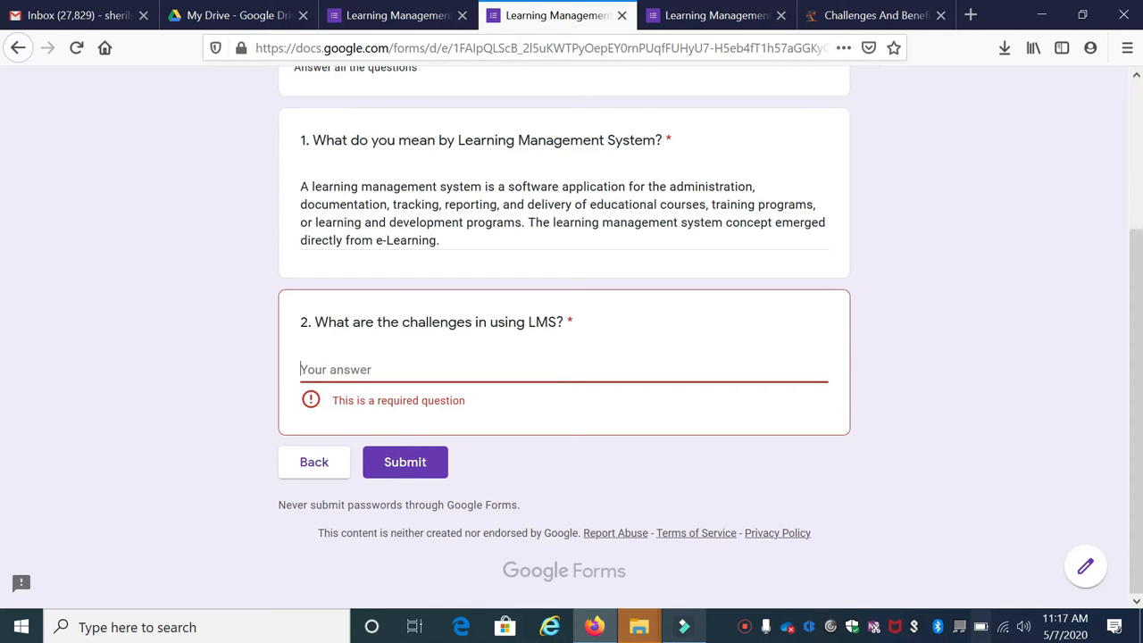
left_click(341, 374)
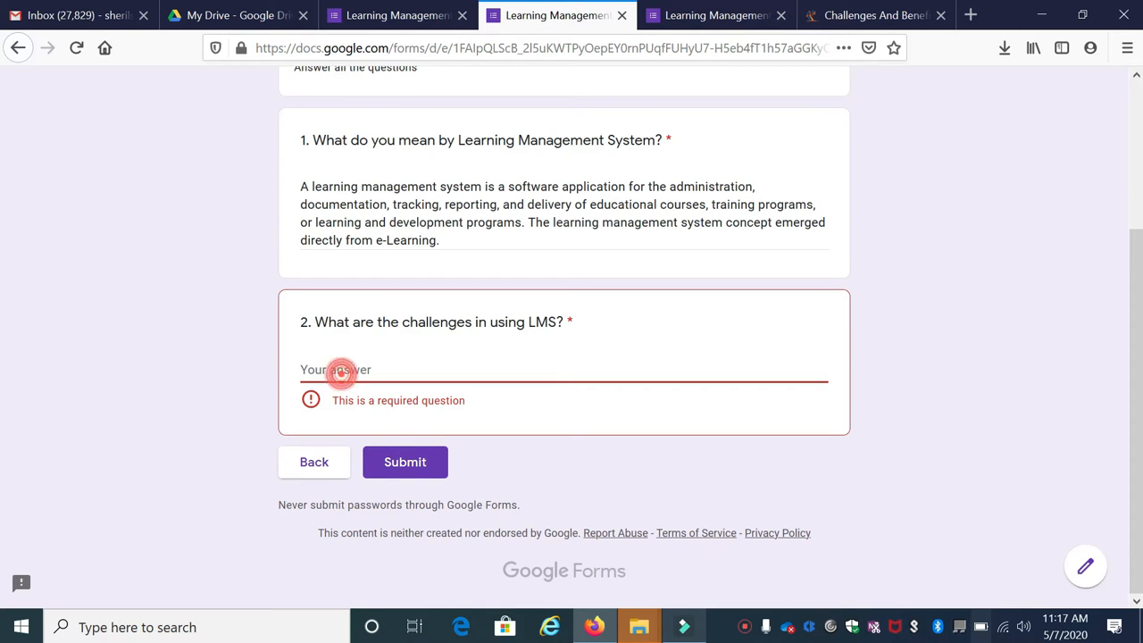
type("Without multiple online courses, mobile apps (Udemy, Duolingo), business training programs, university educational software solutions. Possible, but rather difficult. Corporations, having to keep up with the times, have started to actively use Learning Management Systems taking into account all specific business needs and peculiarities. There are a plenty of LMSs out there that allow to build your own courses by using pre-built content templates, extensions, features, and inserting media.")
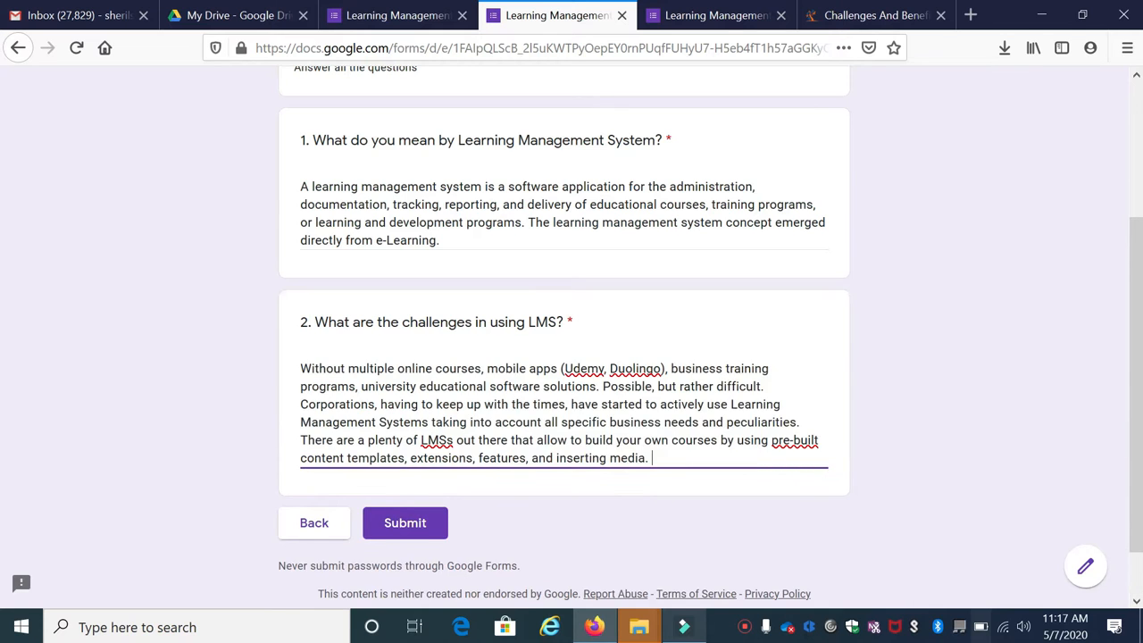
scroll(411, 469, "down", 1)
left_click(419, 473)
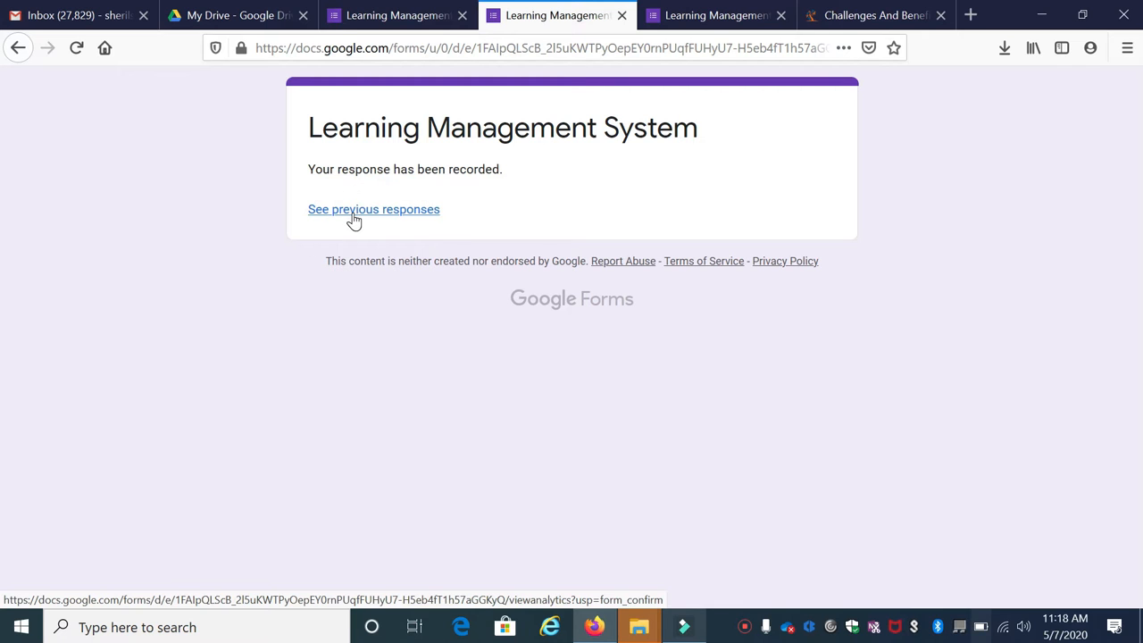
Return to the form editor and open its Settings
left_click(670, 18)
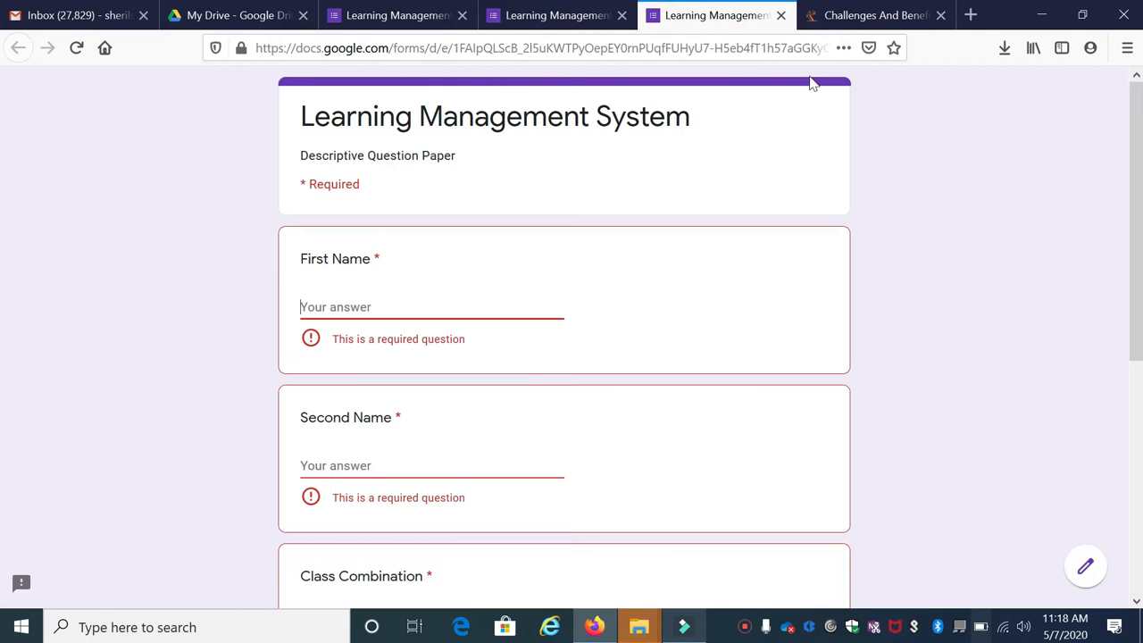
left_click(361, 25)
left_click(917, 97)
scroll(500, 457, "down", 2)
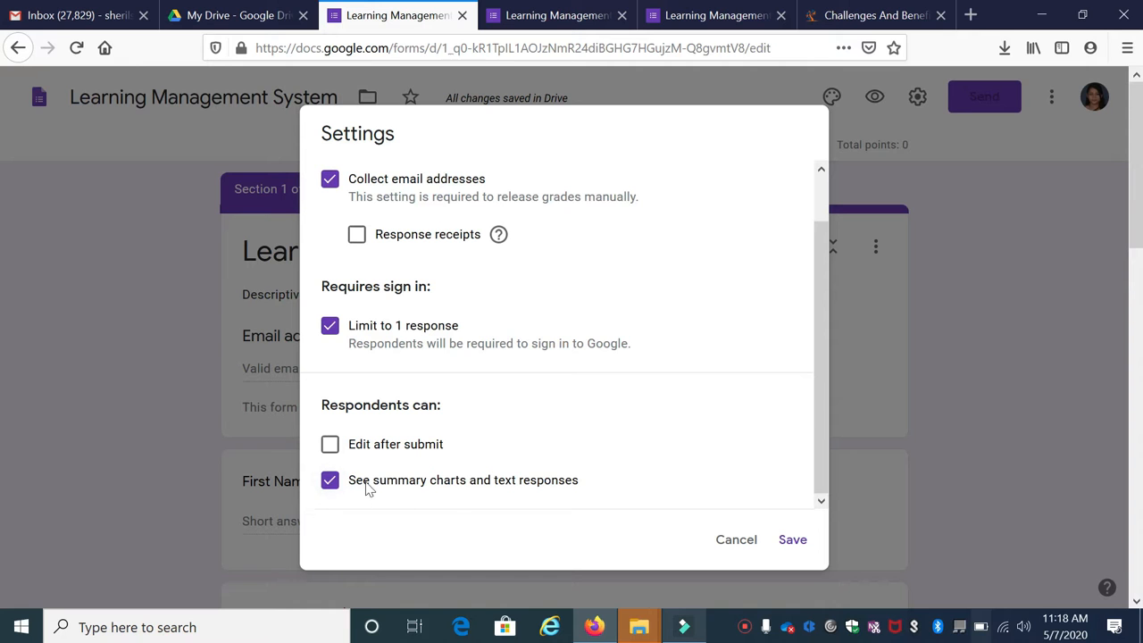
View the response summary showing the single test response, then go back to the editor's settings
key("ctrl+Tab")
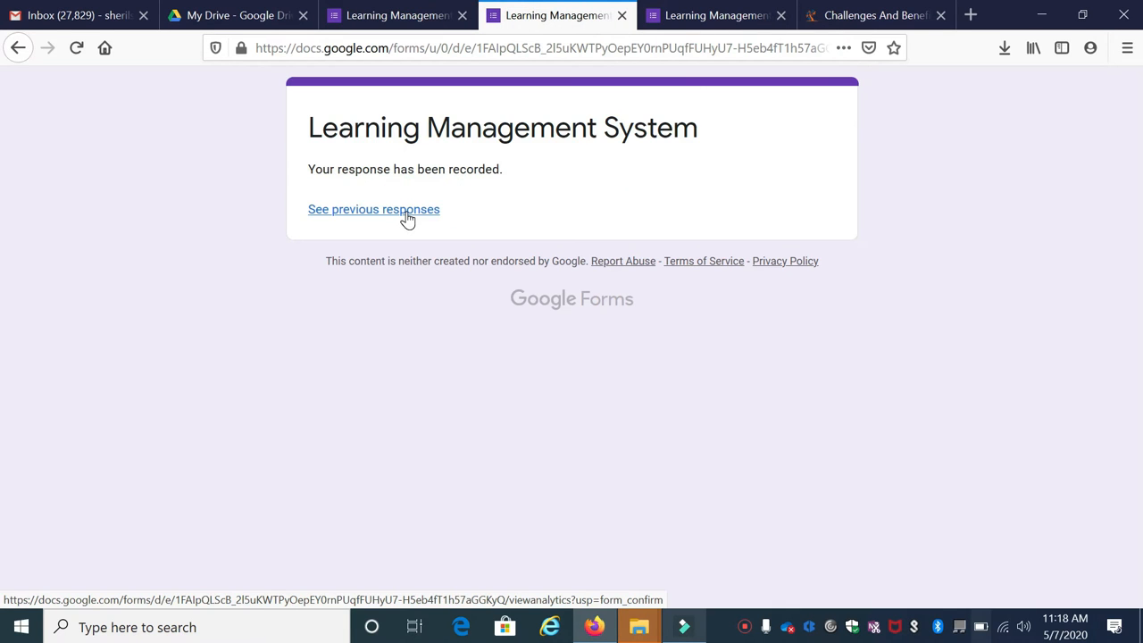
left_click(407, 214)
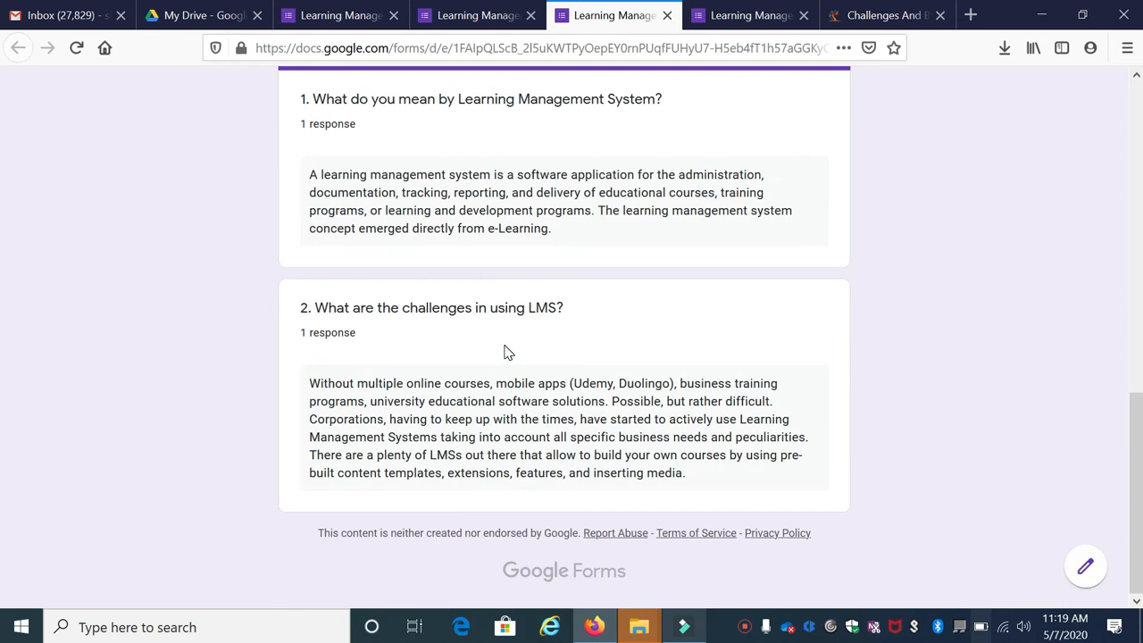
scroll(505, 348, "up", 10)
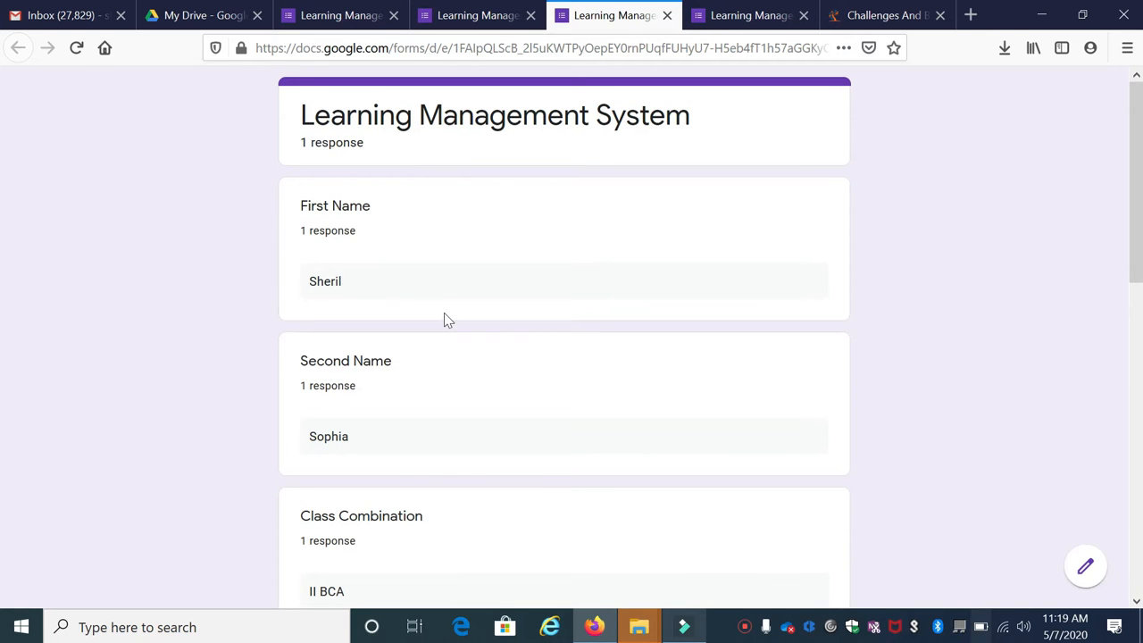
scroll(444, 319, "down", 5)
scroll(454, 339, "down", 3)
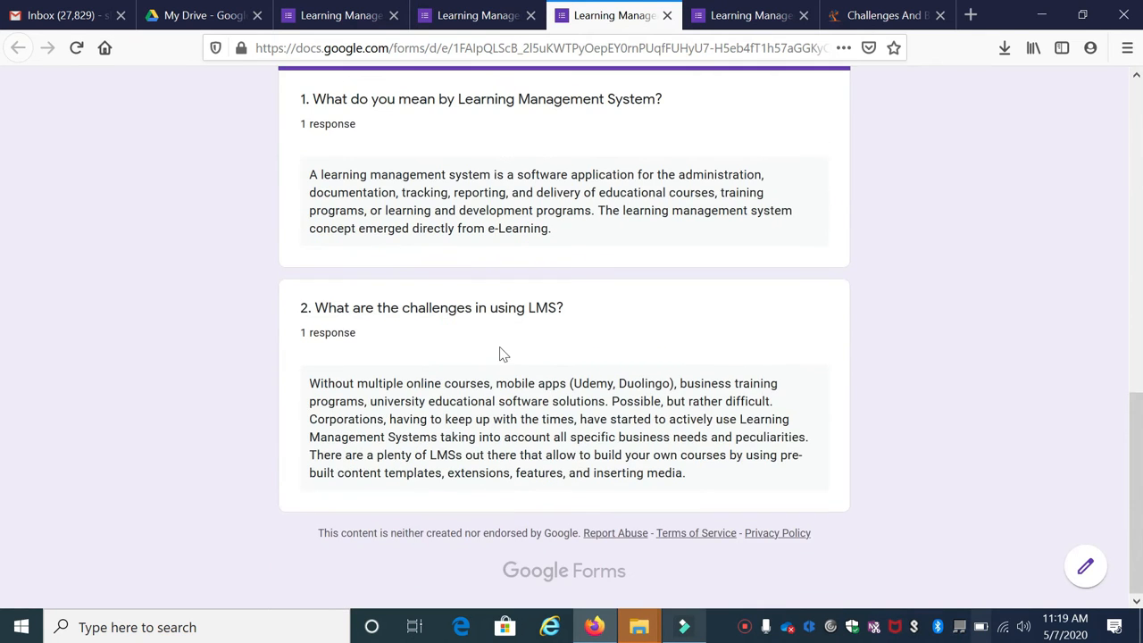
scroll(473, 348, "up", 10)
key("ctrl+shift+Tab")
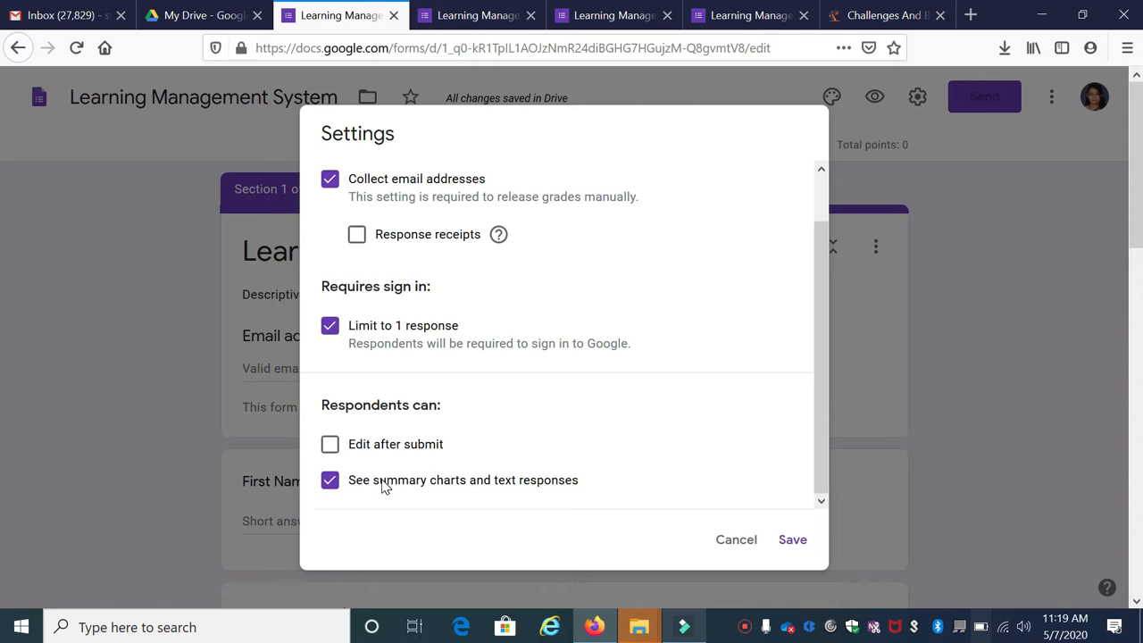
Stop respondents seeing summary charts, save, and preview the form again
left_click(329, 483)
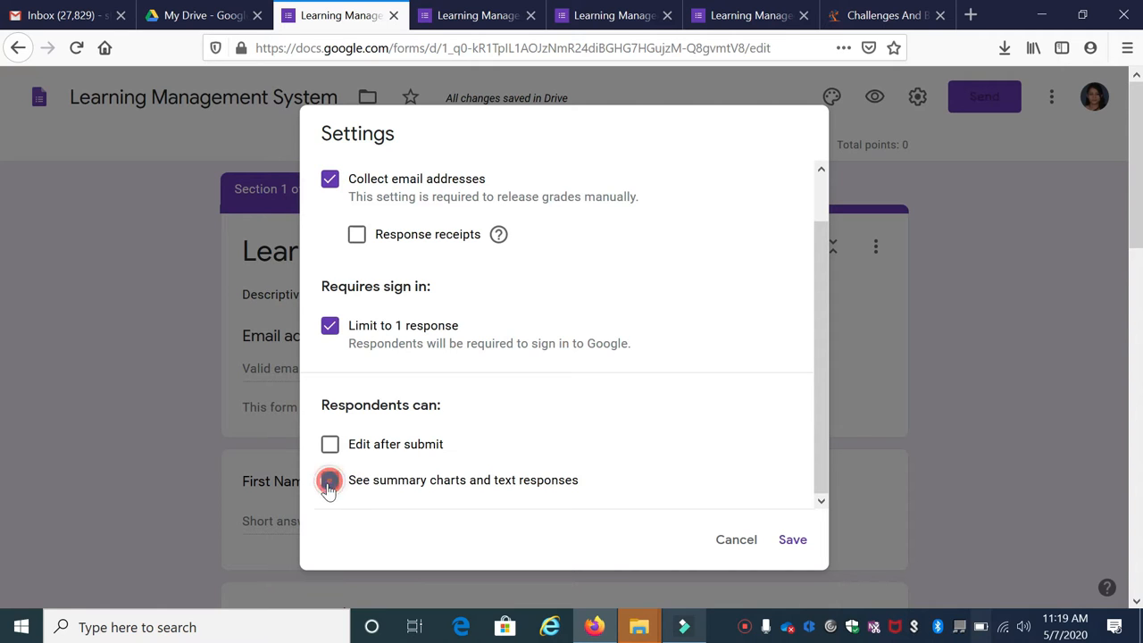
left_click(793, 541)
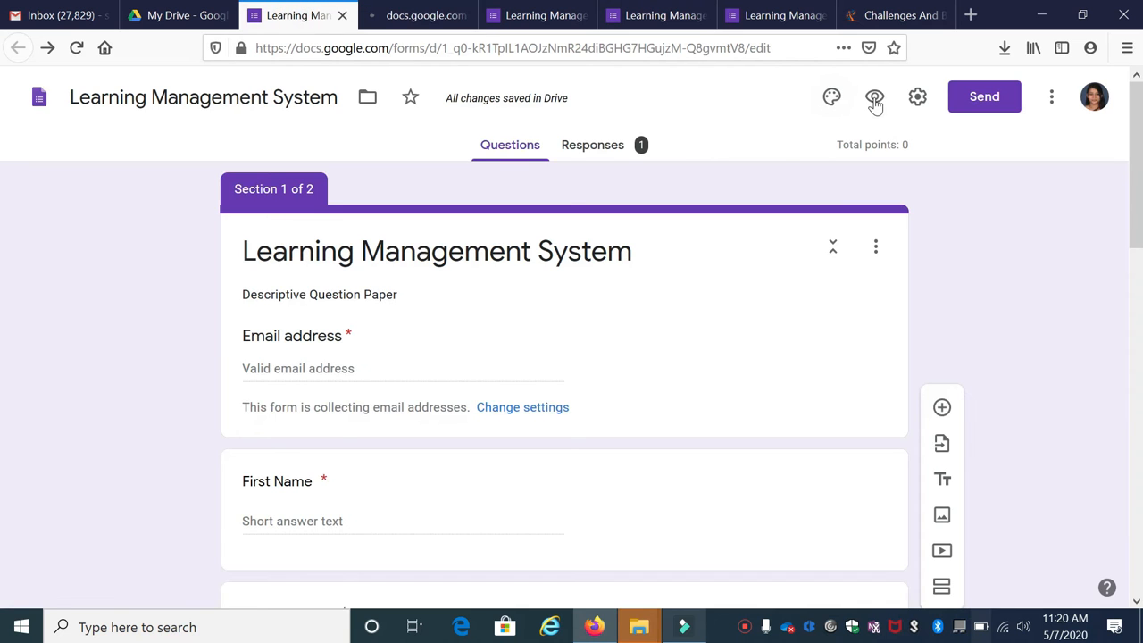
left_click(874, 100)
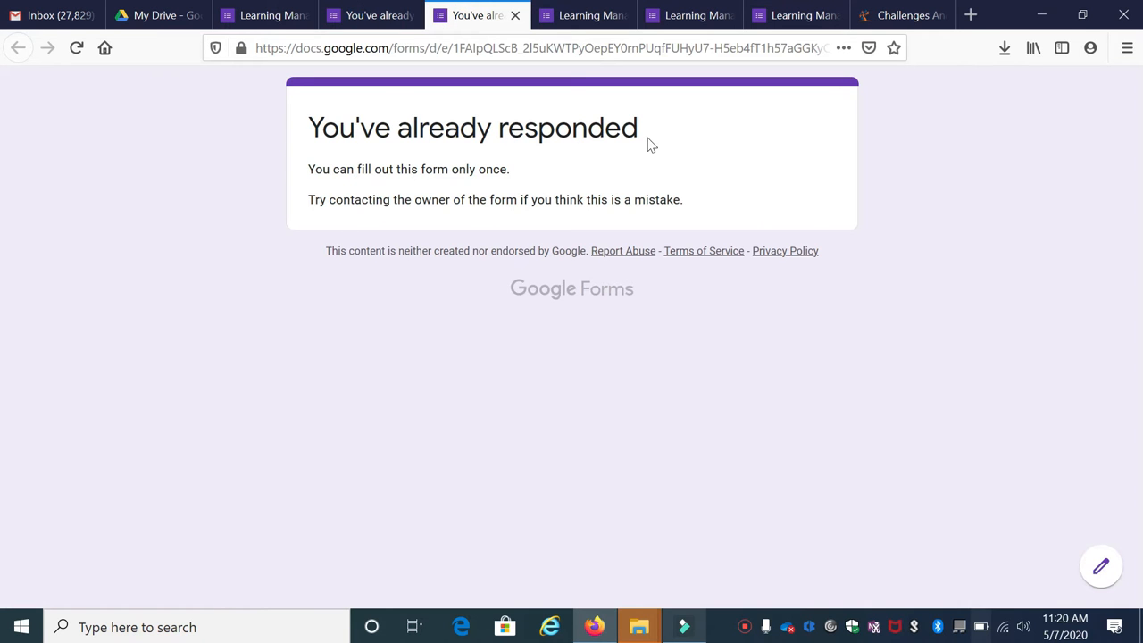
Review the General and Quizzes settings, then confirm the preview reports 'You've already responded'
left_click(279, 8)
left_click(916, 97)
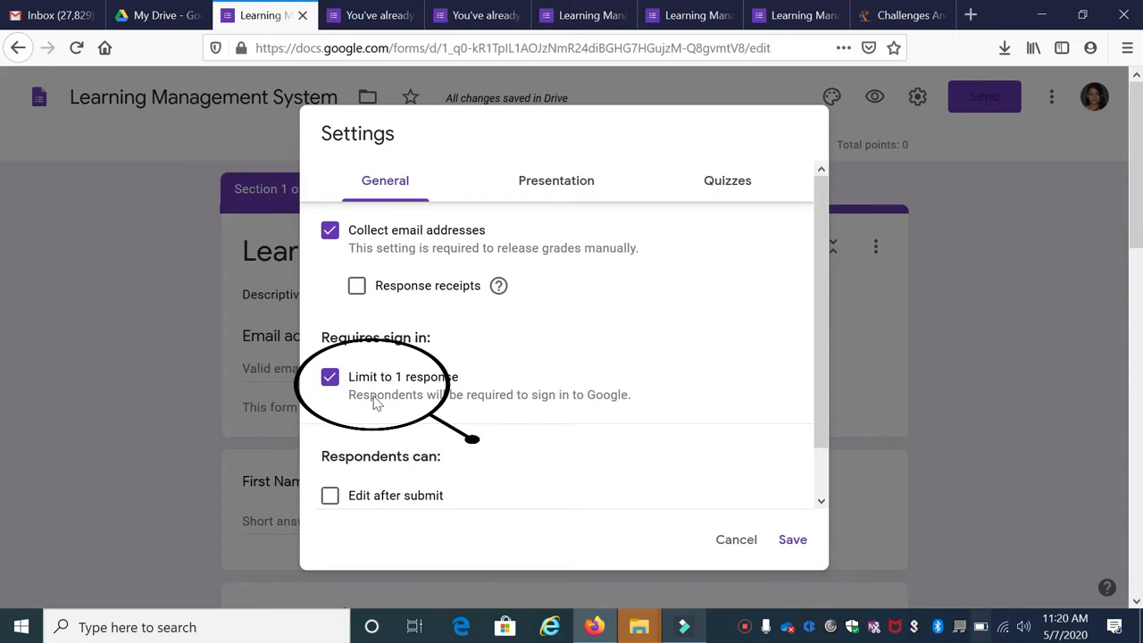
scroll(446, 420, "down", 1)
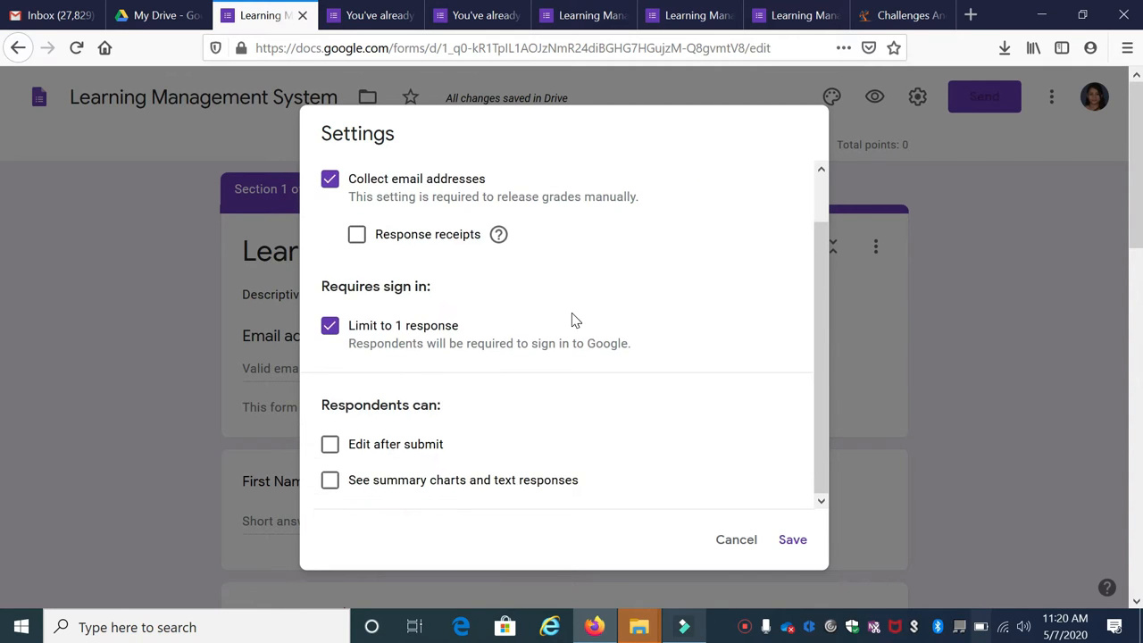
scroll(625, 267, "up", 1)
left_click(719, 185)
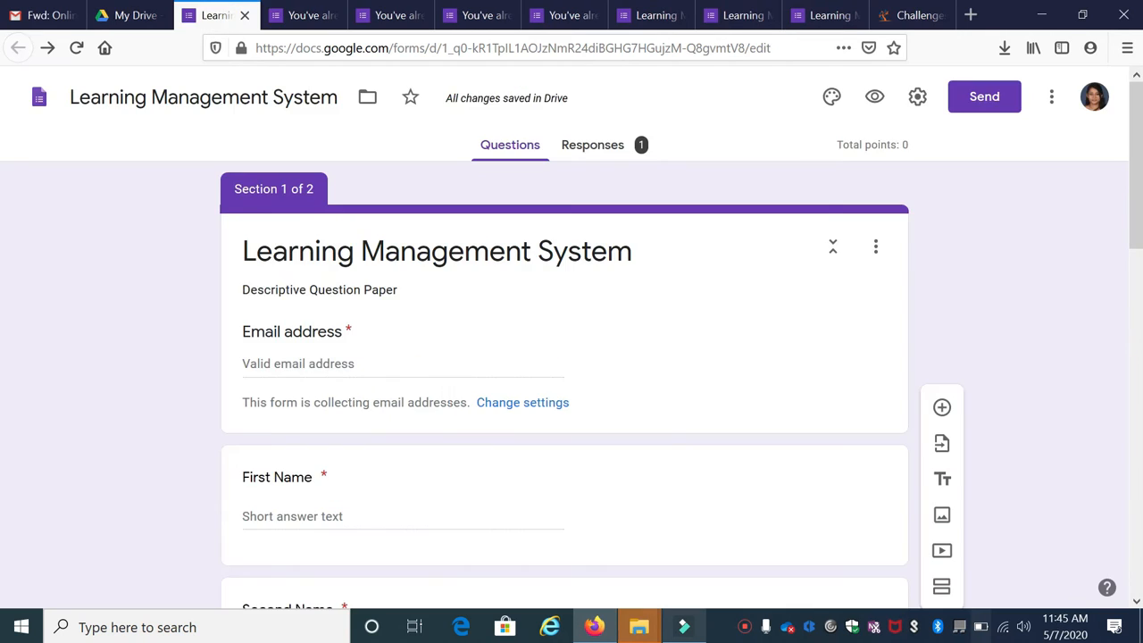
scroll(566, 306, "down", 2)
scroll(755, 276, "up", 2)
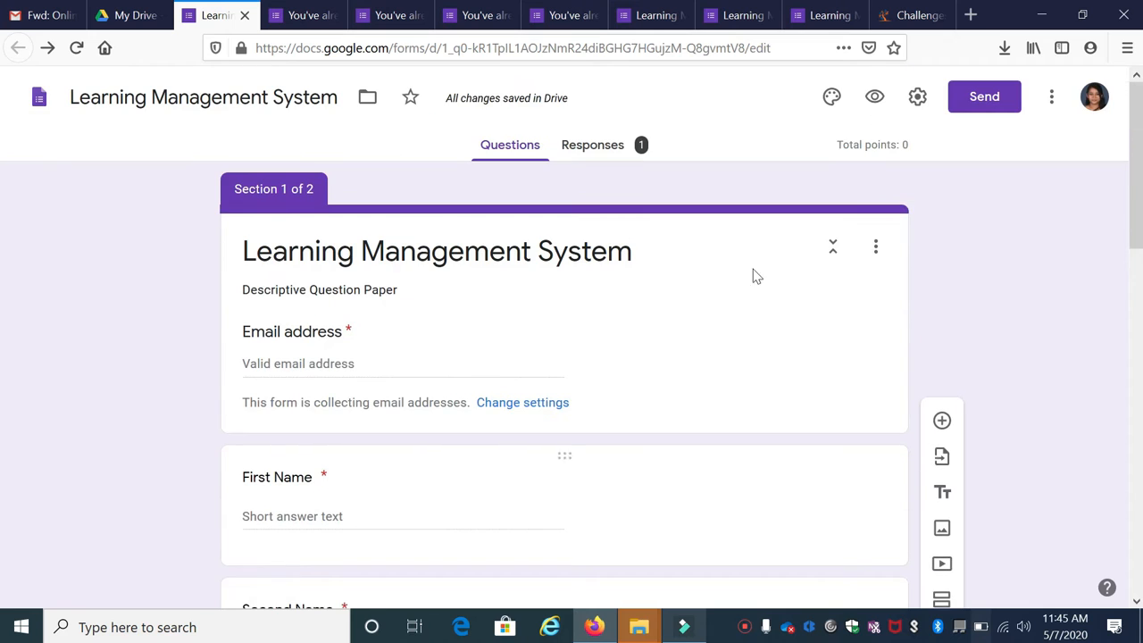
left_click(874, 100)
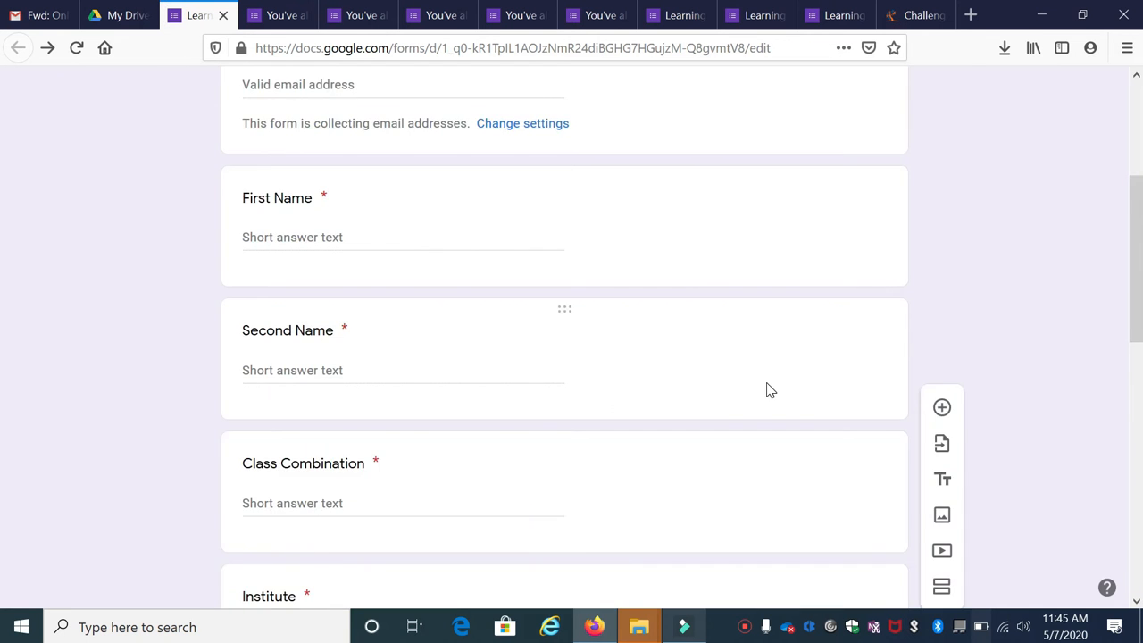
scroll(769, 391, "down", 5)
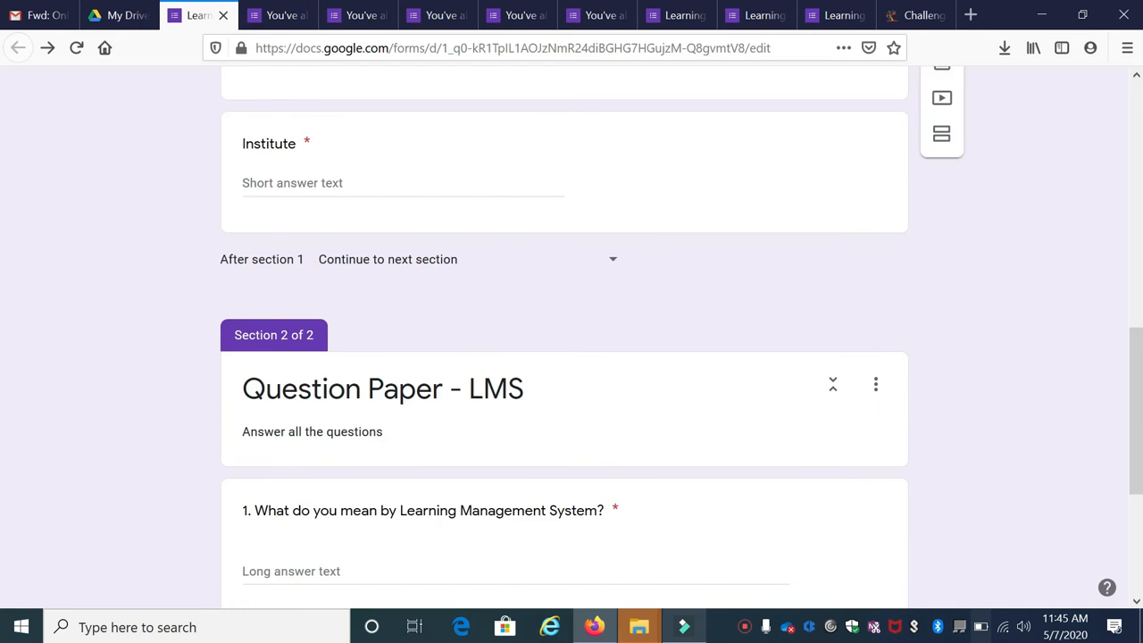
scroll(769, 393, "up", 8)
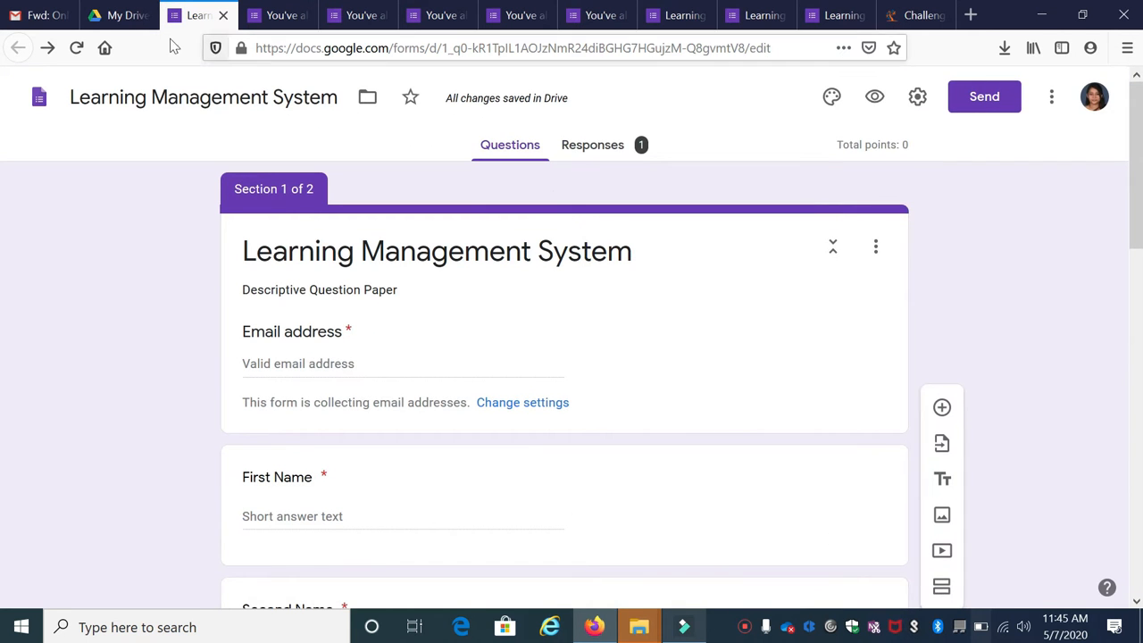
left_click(105, 24)
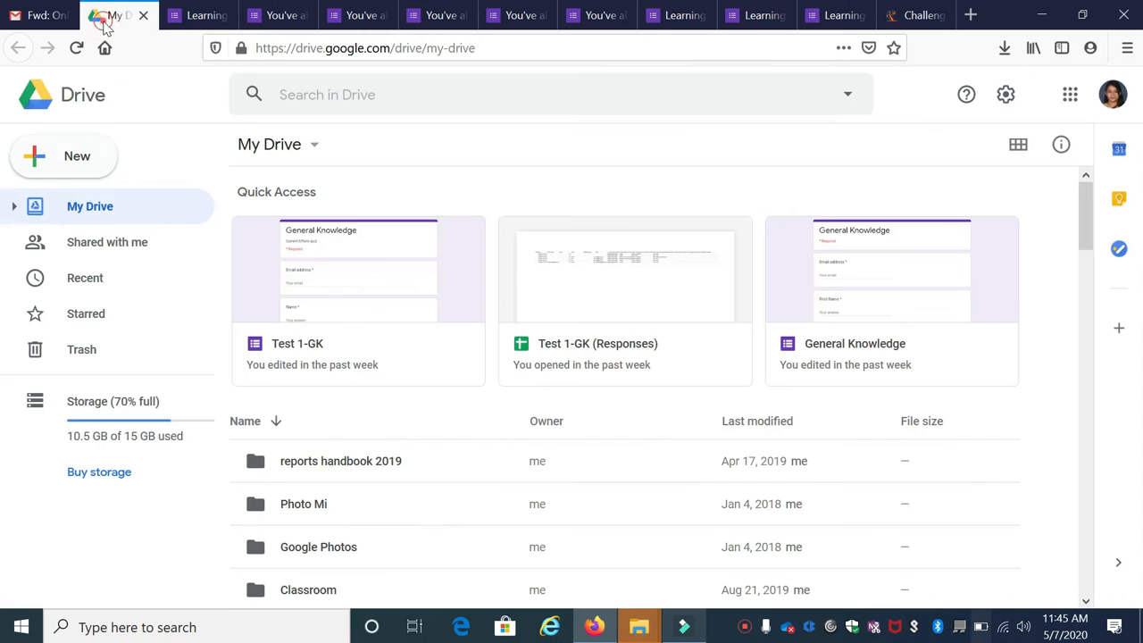
Open the Google apps launcher over My Drive and scroll down to Classroom
left_click(1069, 95)
scroll(1018, 186, "down", 5)
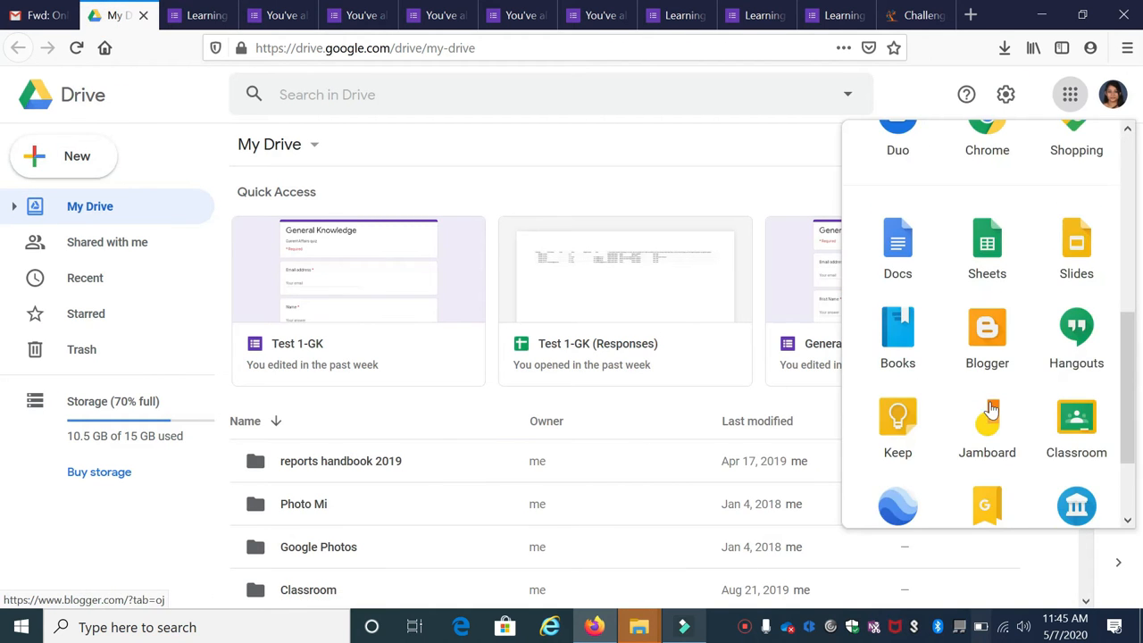
scroll(1041, 179, "up", 5)
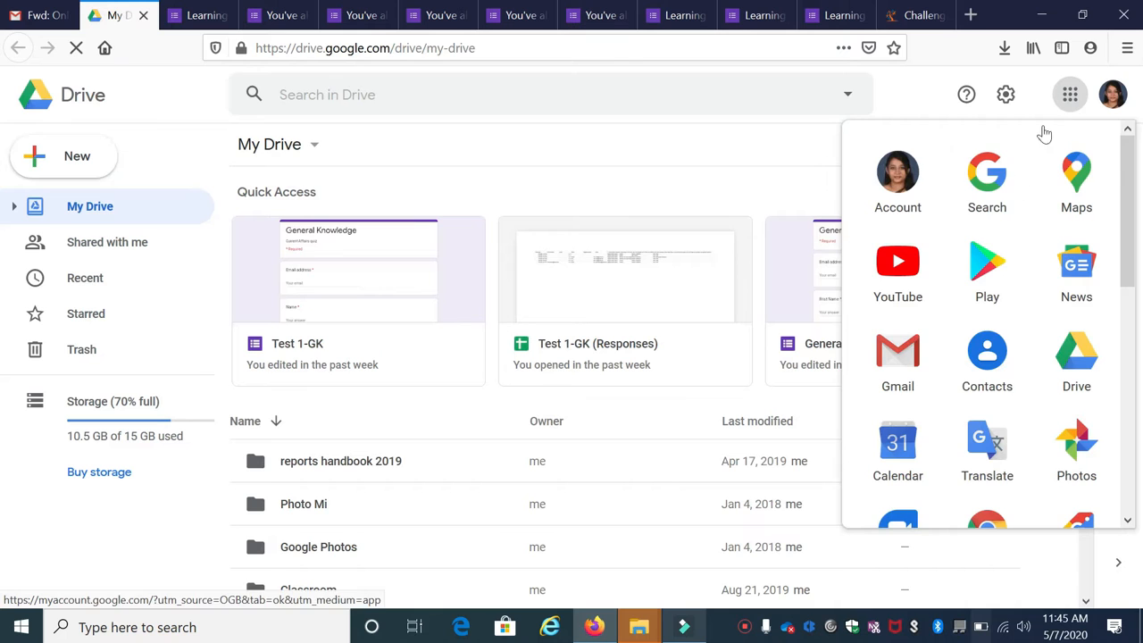
scroll(989, 402, "down", 3)
scroll(989, 409, "down", 2)
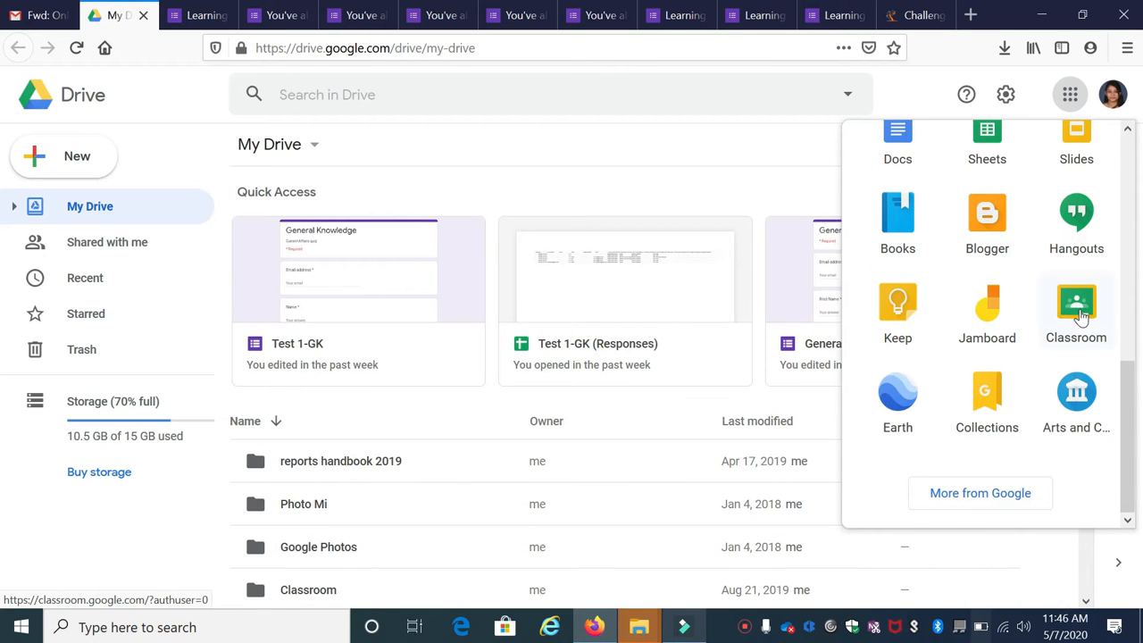
Start a new quiz assignment in the ICT workshop class's Classwork
left_click(1076, 307)
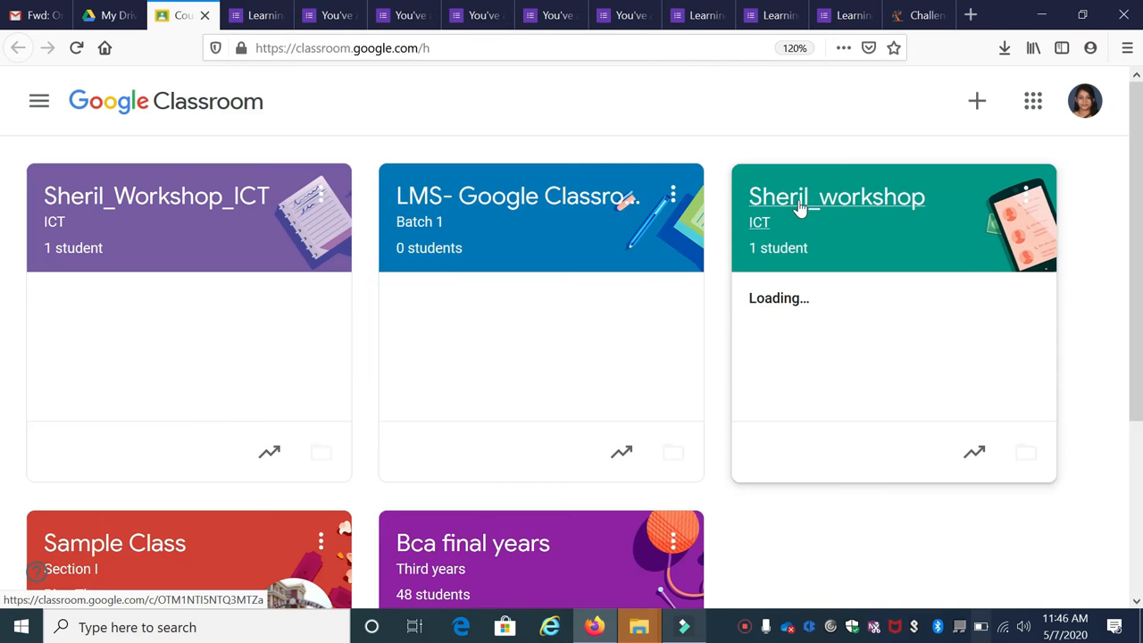
left_click(806, 201)
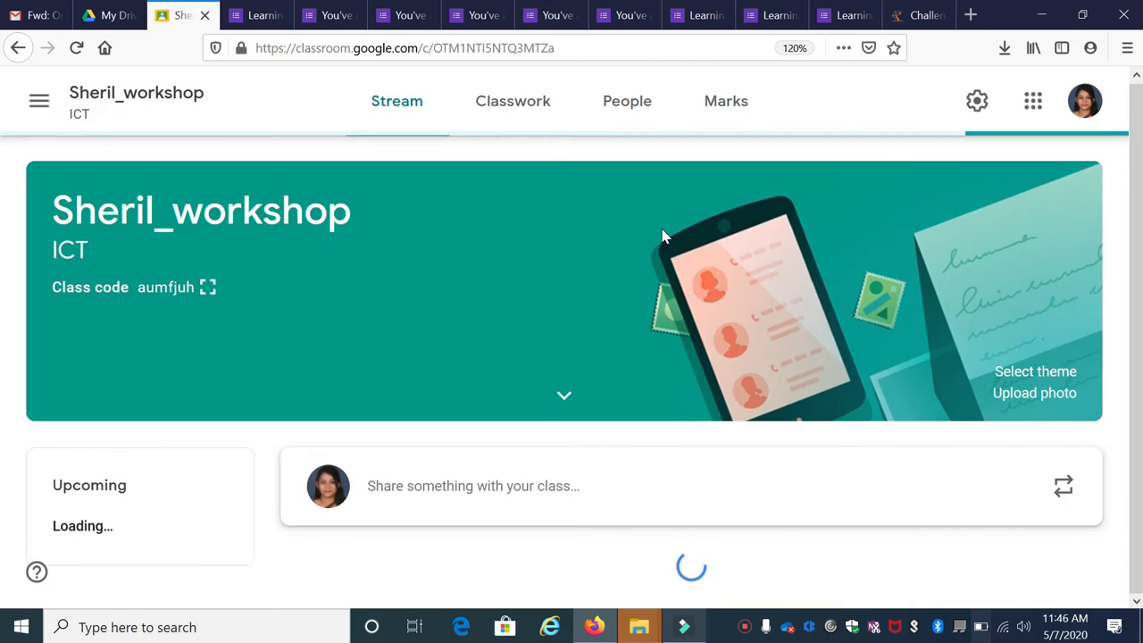
left_click(529, 114)
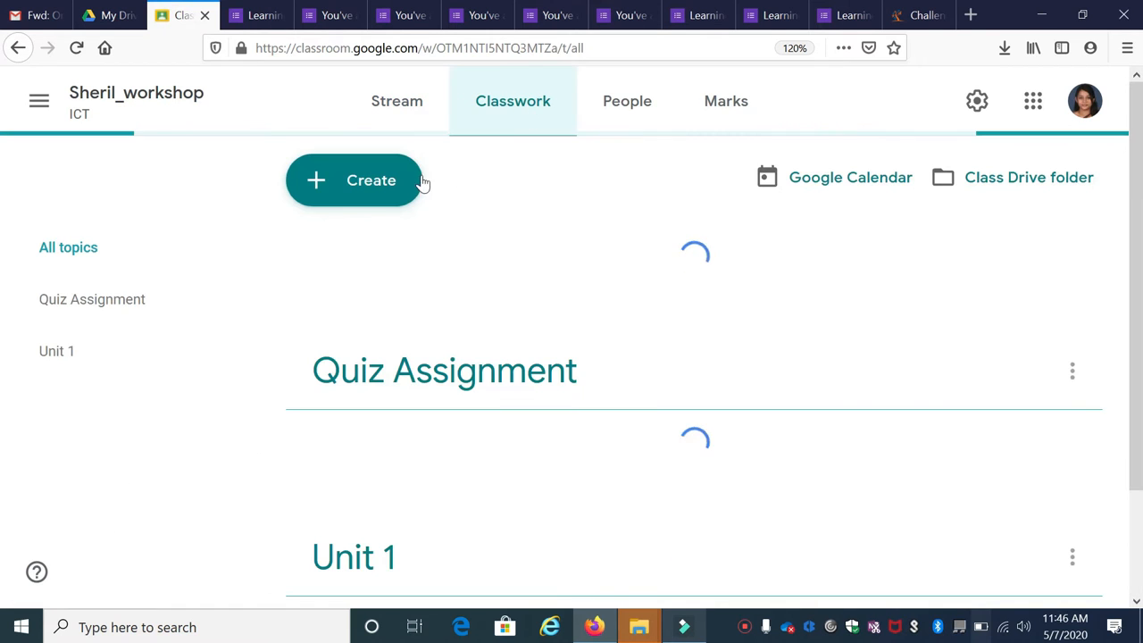
left_click(381, 184)
left_click(384, 278)
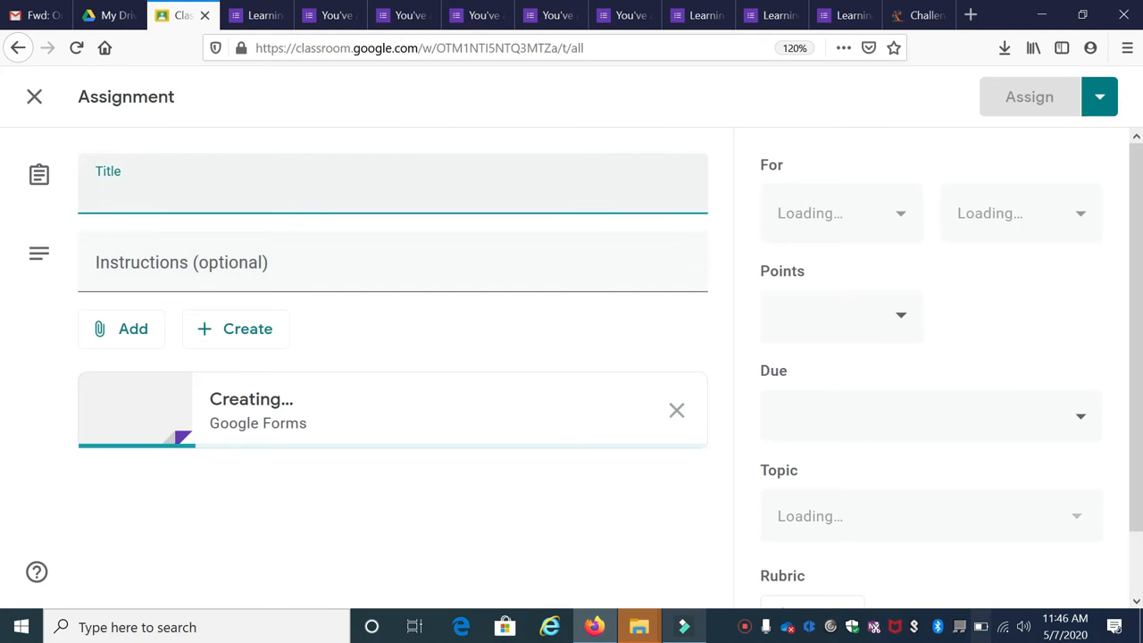
Title the assignment 'Learning Management System', add instructions about two questions, and remove the Blank Quiz
type("Learning Management ")
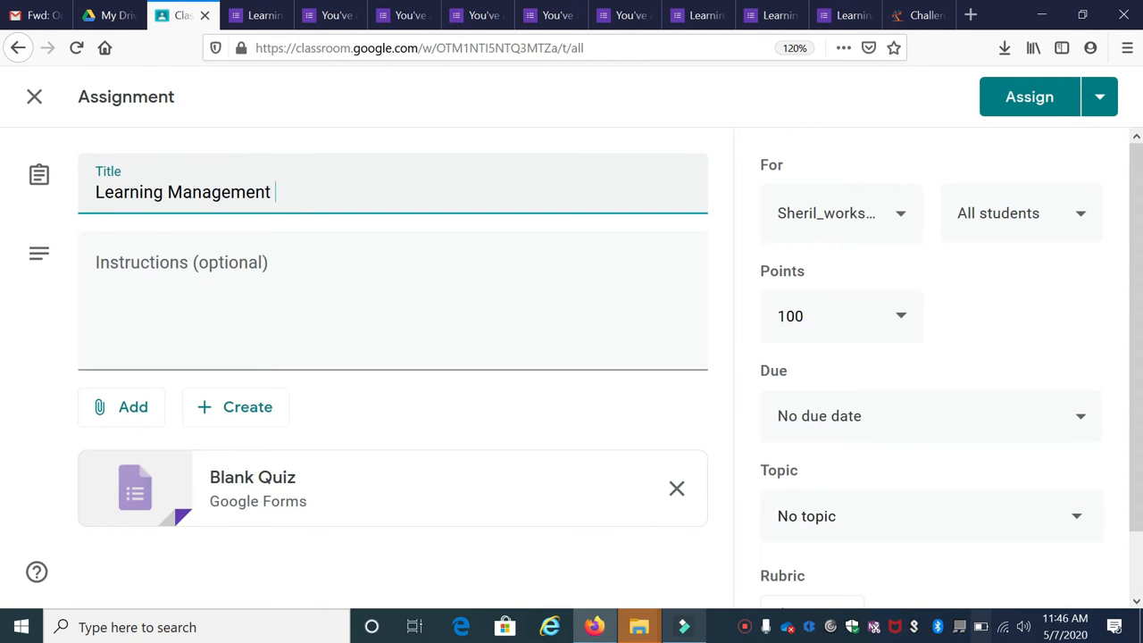
type("System - Questio")
key("BackSpace")
key("BackSpace")
key("BackSpace")
key("BackSpace")
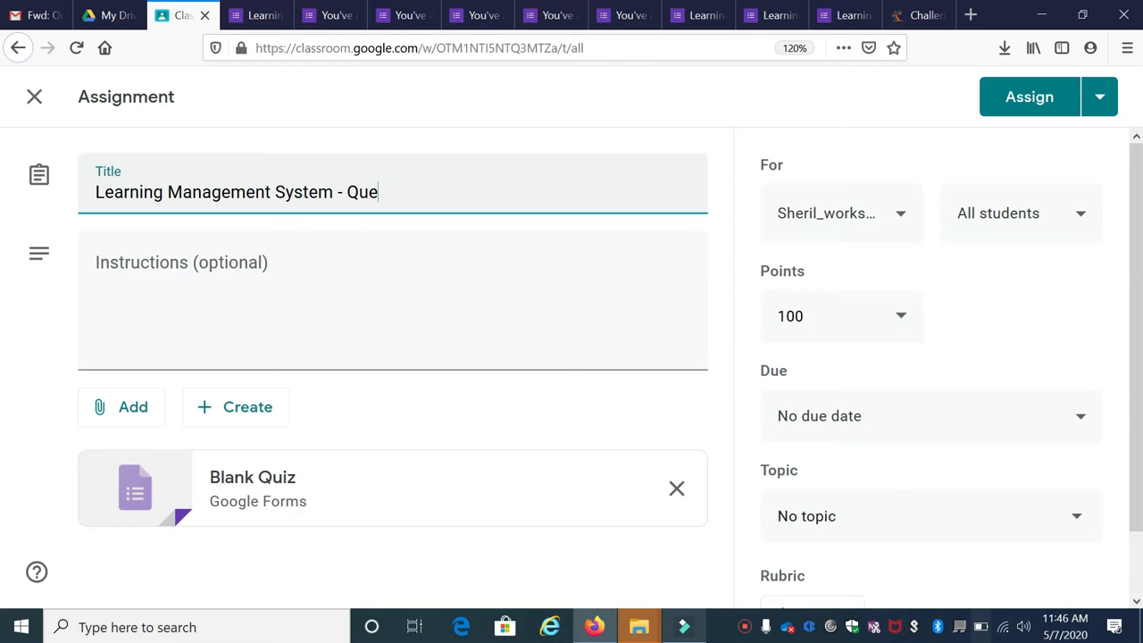
type("s")
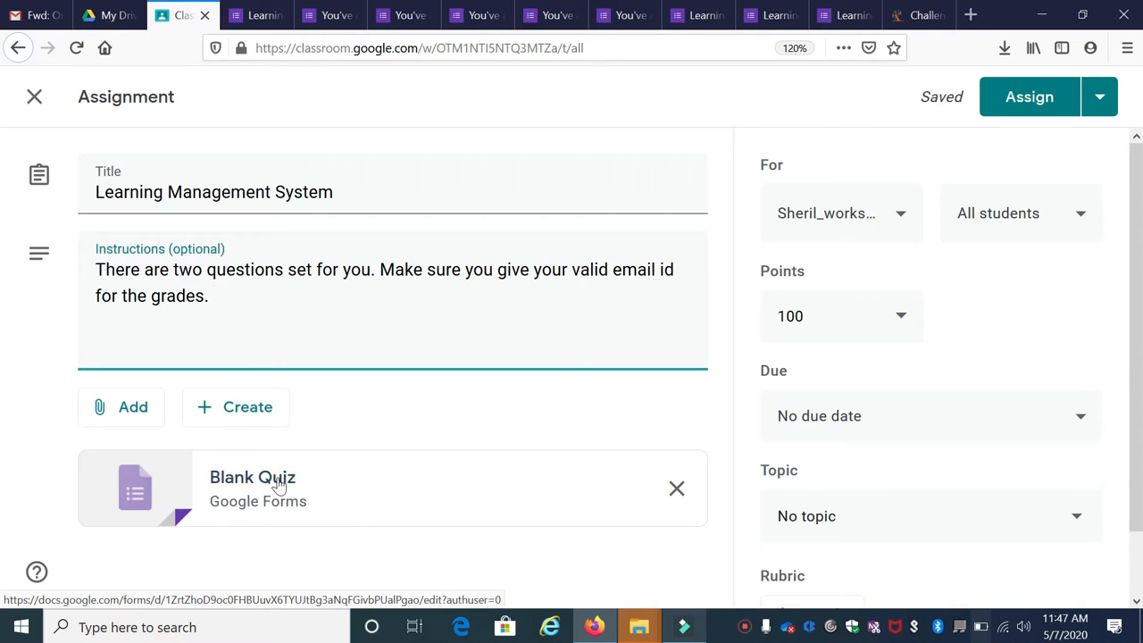
left_click(684, 495)
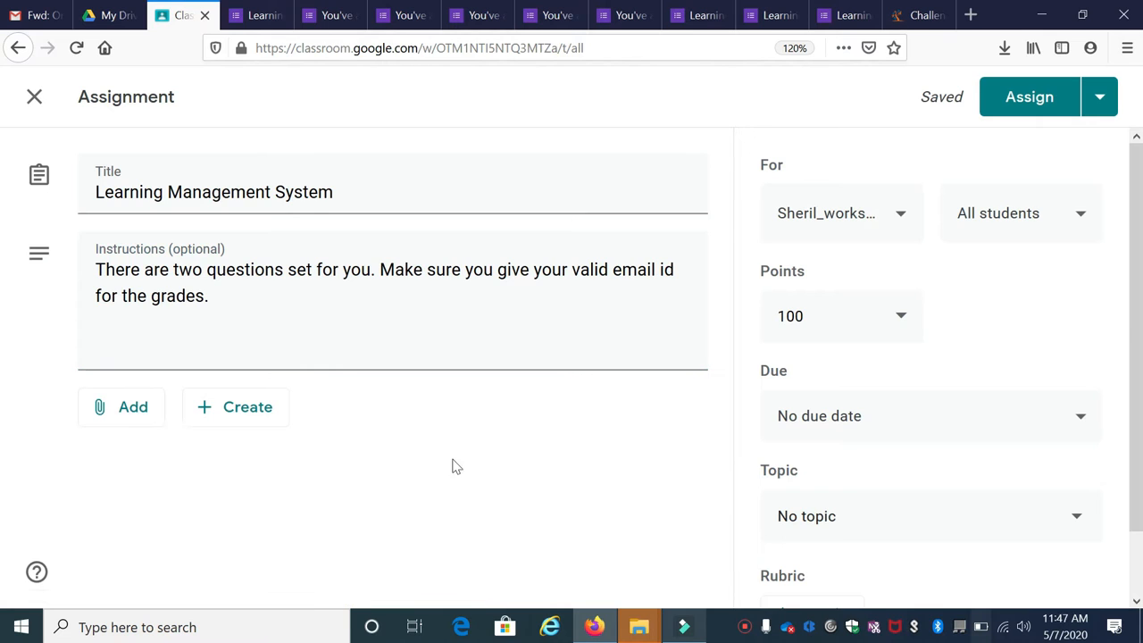
left_click(137, 424)
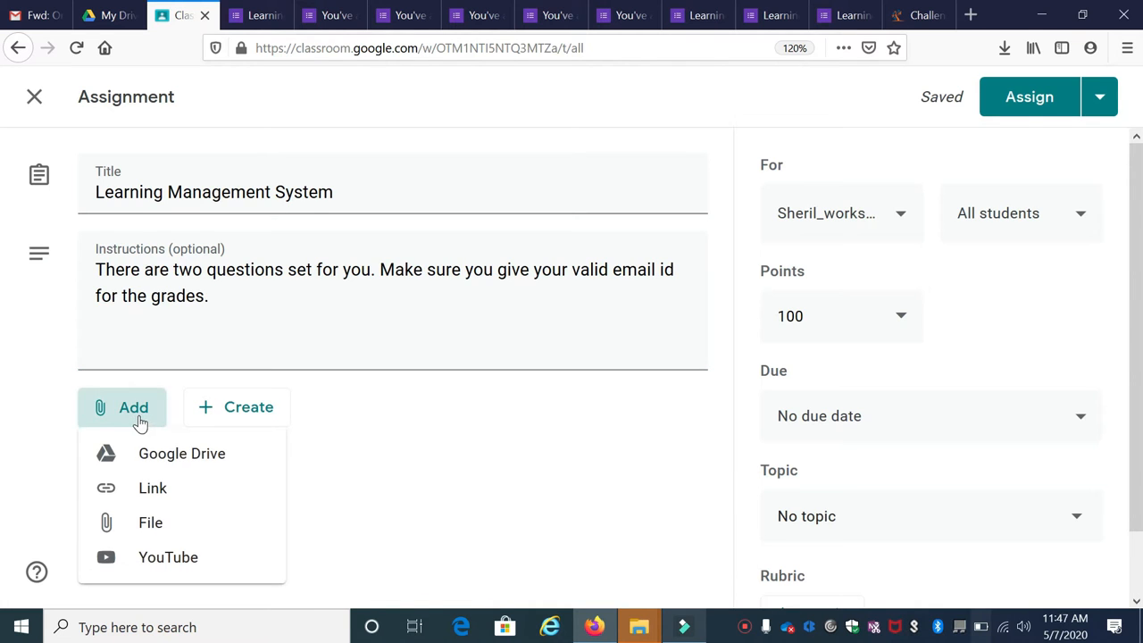
Attach the Learning Management System form from Google Drive's Recent files to the assignment
left_click(168, 462)
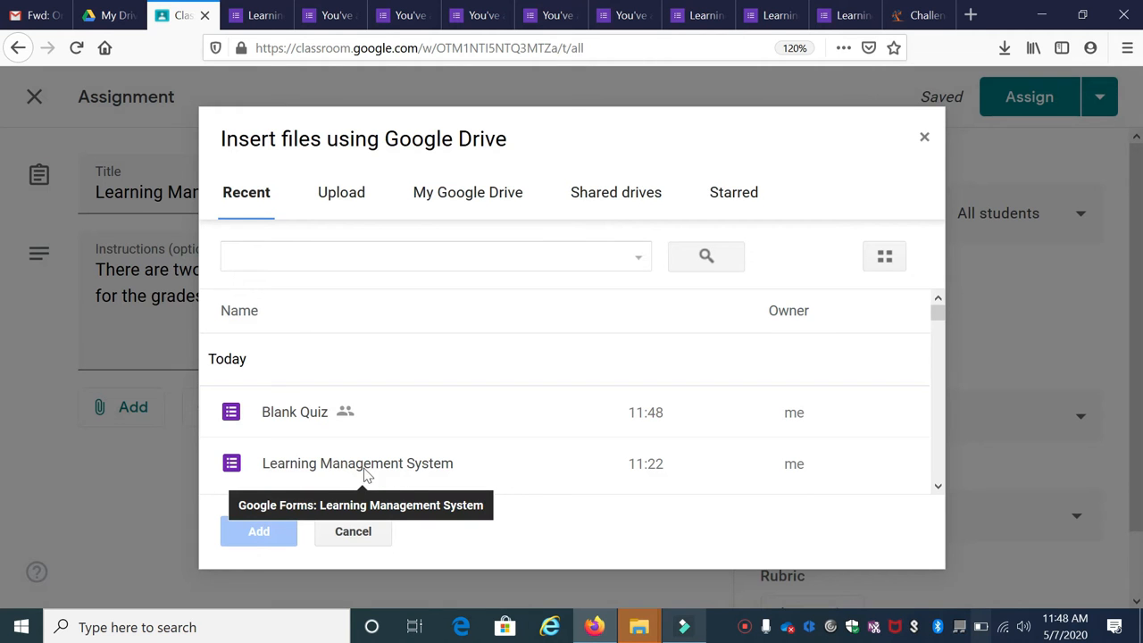
left_click(376, 472)
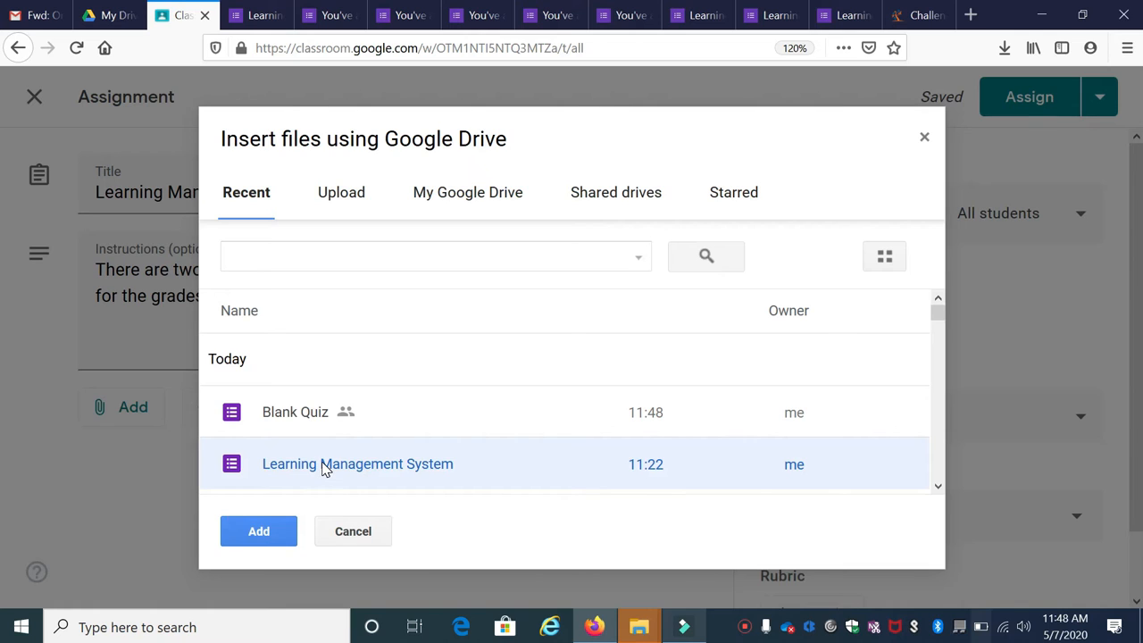
left_click(259, 531)
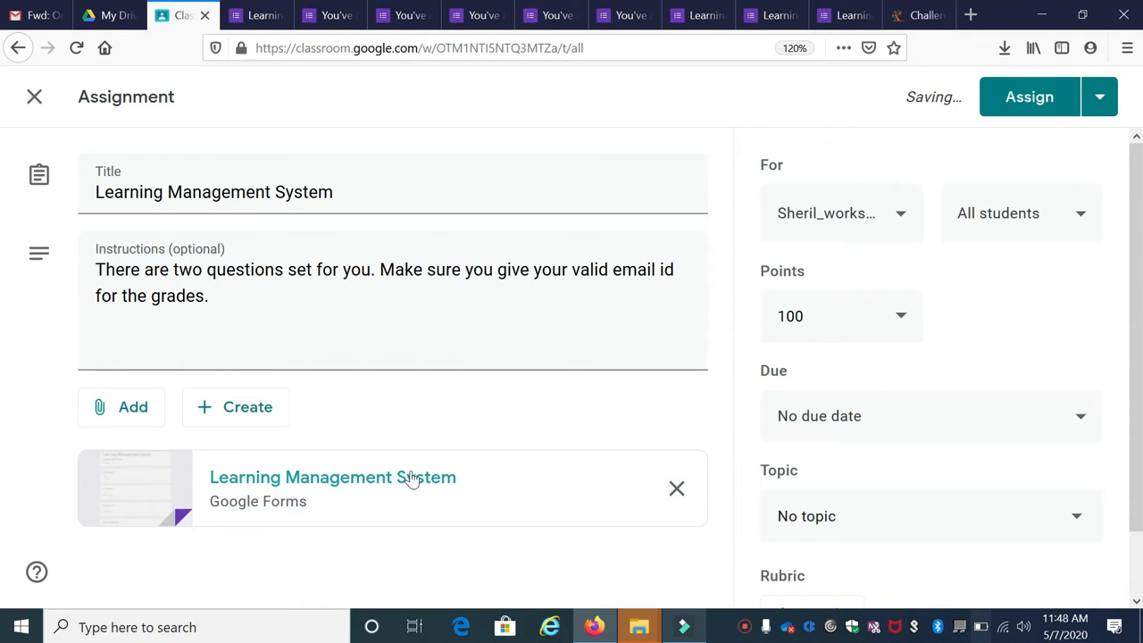
left_click(885, 214)
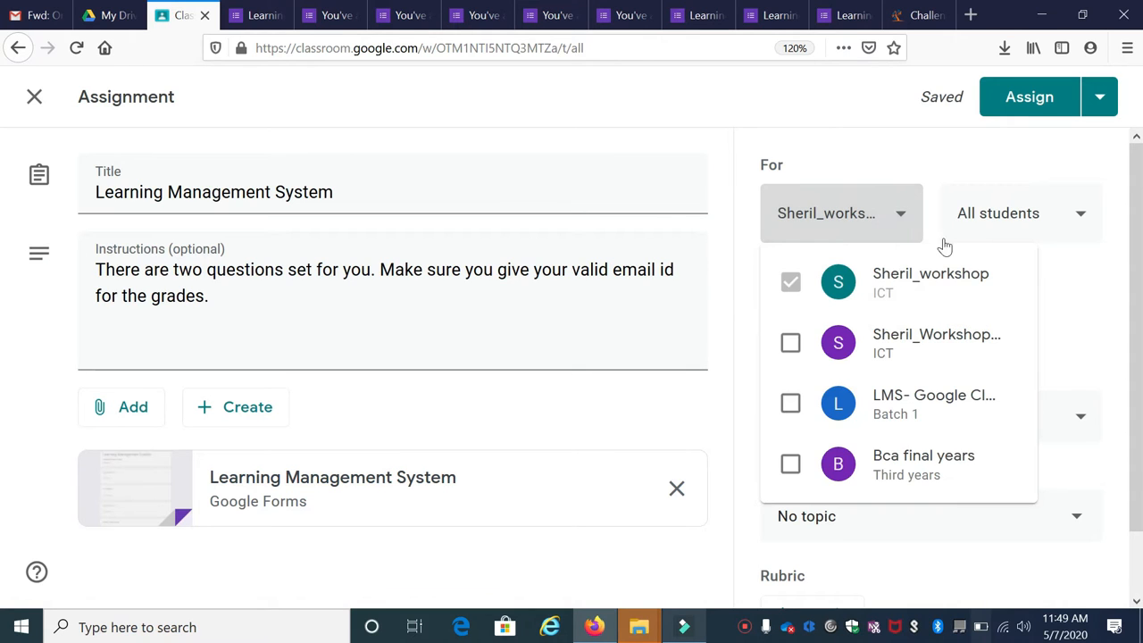
Assign the quiz to all students in the class and set it to 20 points
left_click(1045, 229)
left_click(1049, 231)
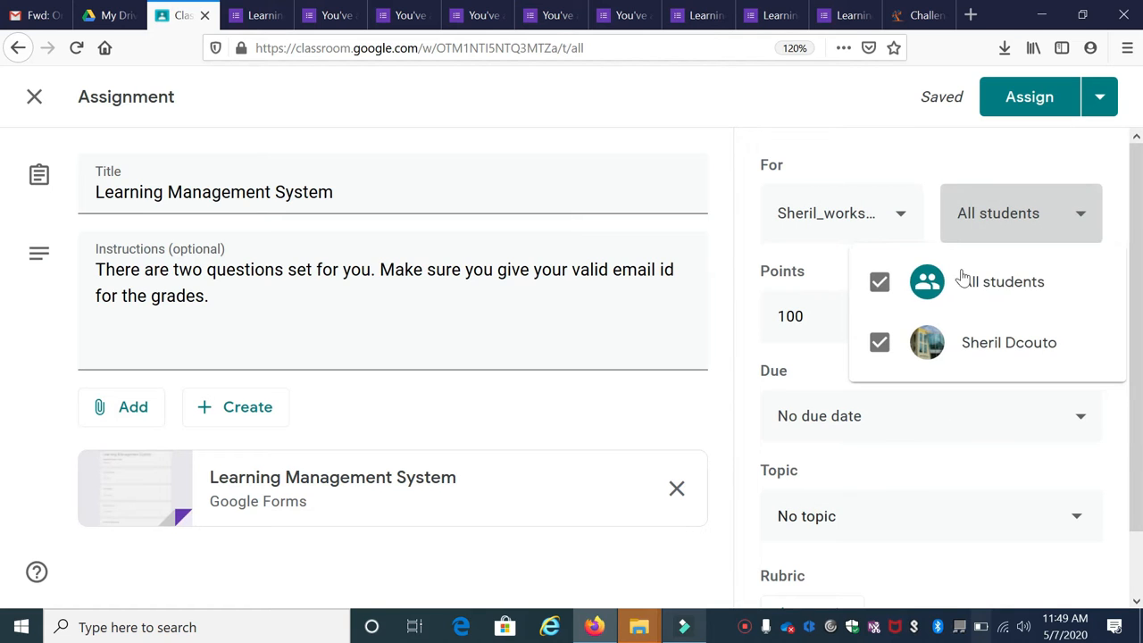
left_click(864, 301)
left_click(822, 315)
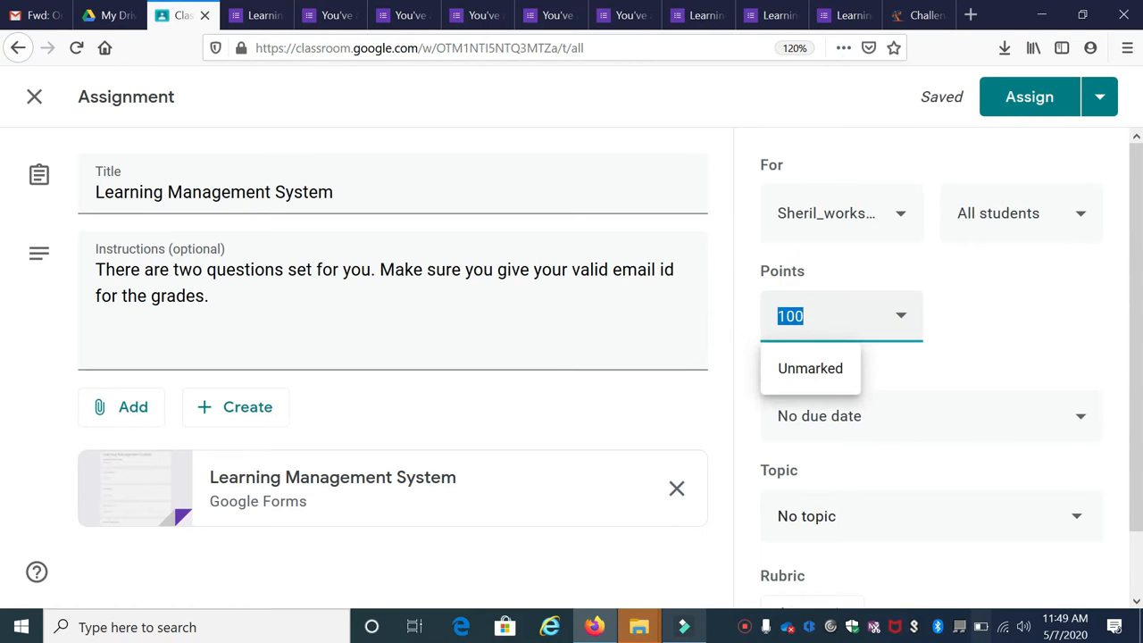
type("20")
left_click(985, 316)
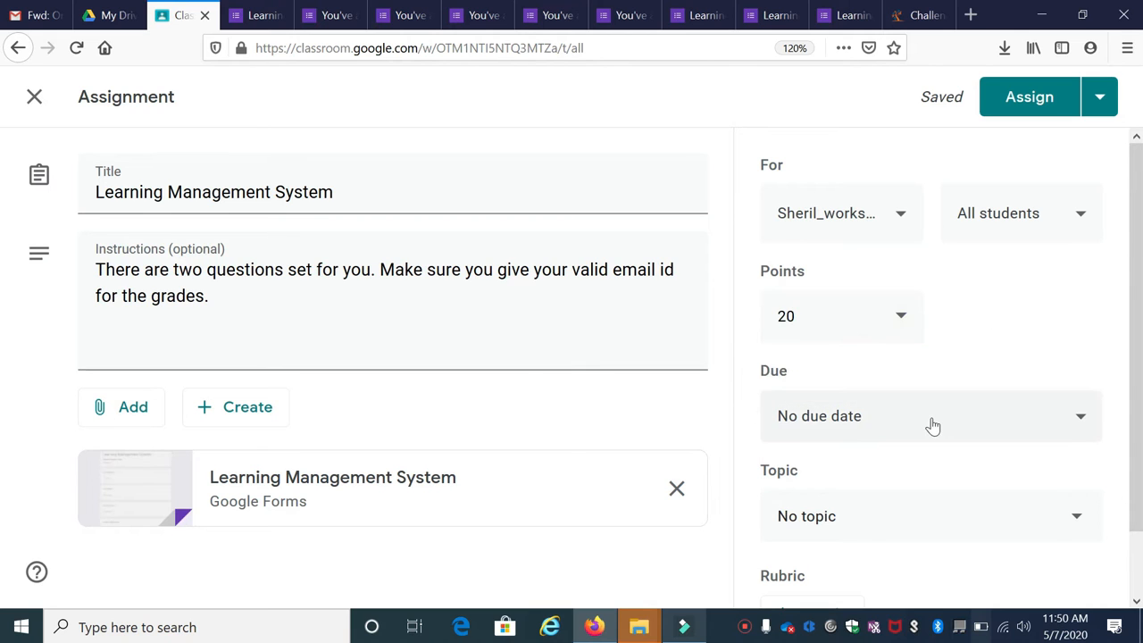
Set the due date to 11 May 2020 at 16:00
left_click(933, 425)
left_click(867, 503)
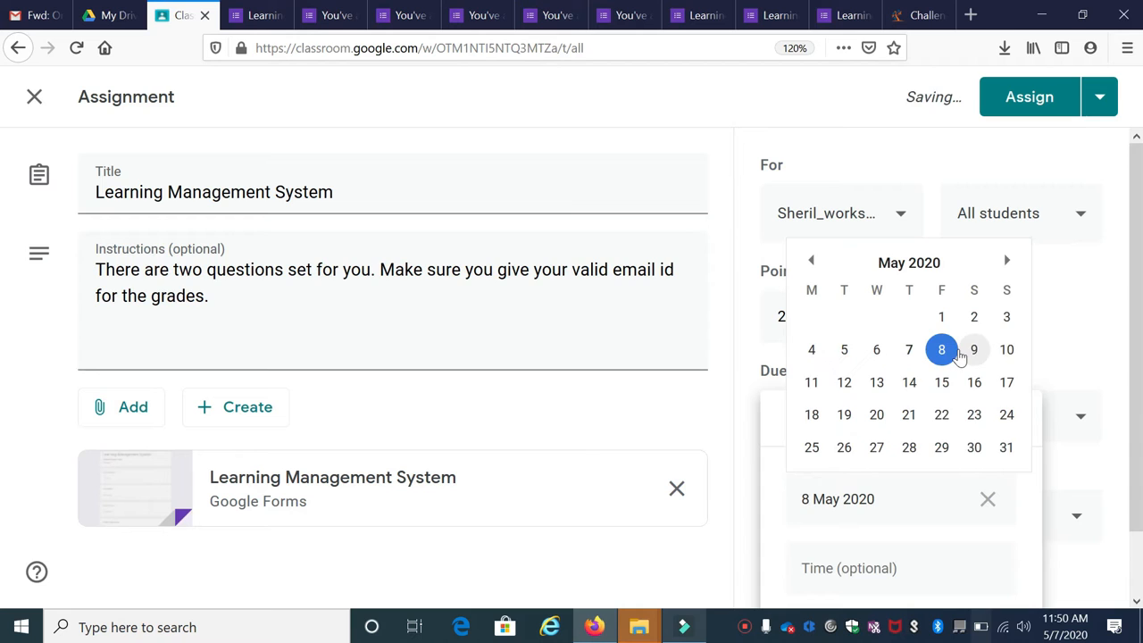
left_click(814, 382)
left_click(865, 571)
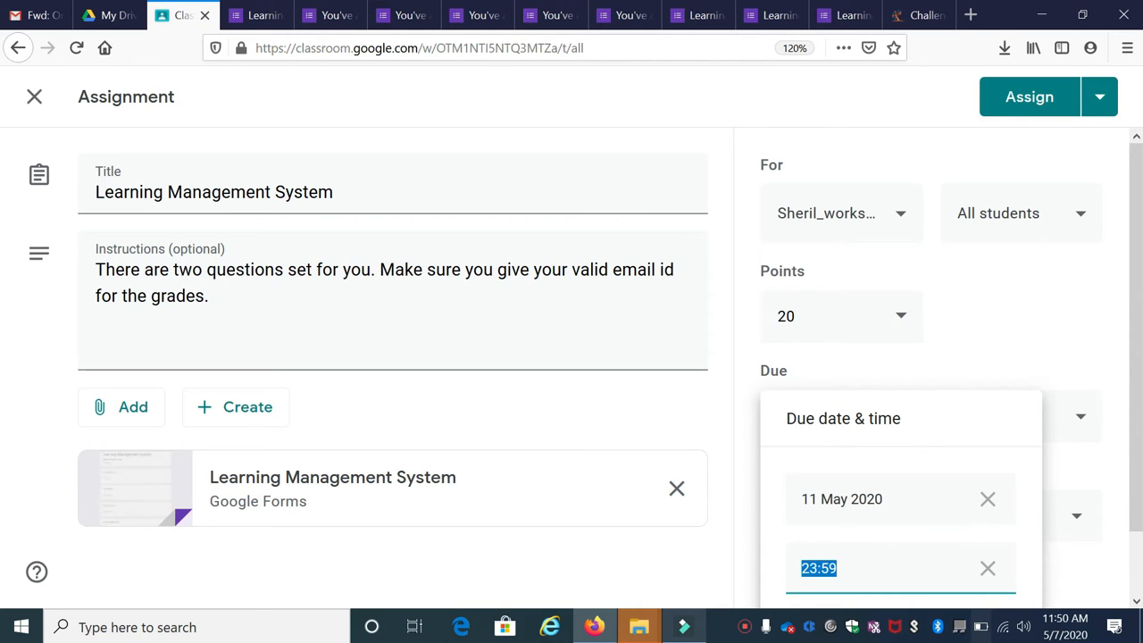
type("16")
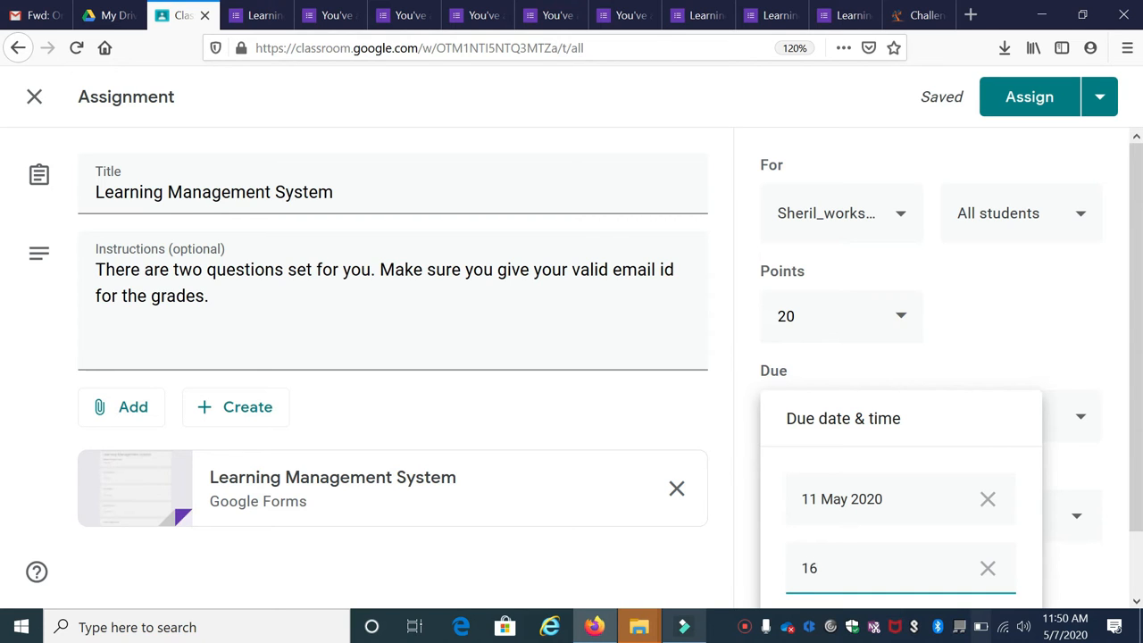
type(":00")
left_click(1137, 603)
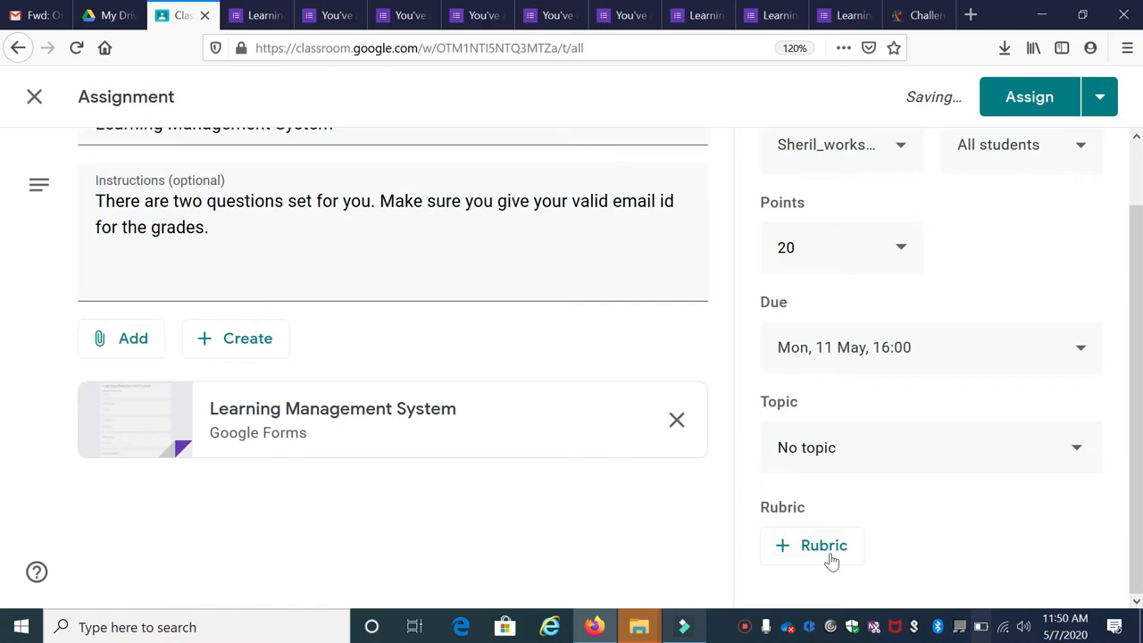
File it under the Quiz Assignment topic and post the assignment to the class
left_click(835, 452)
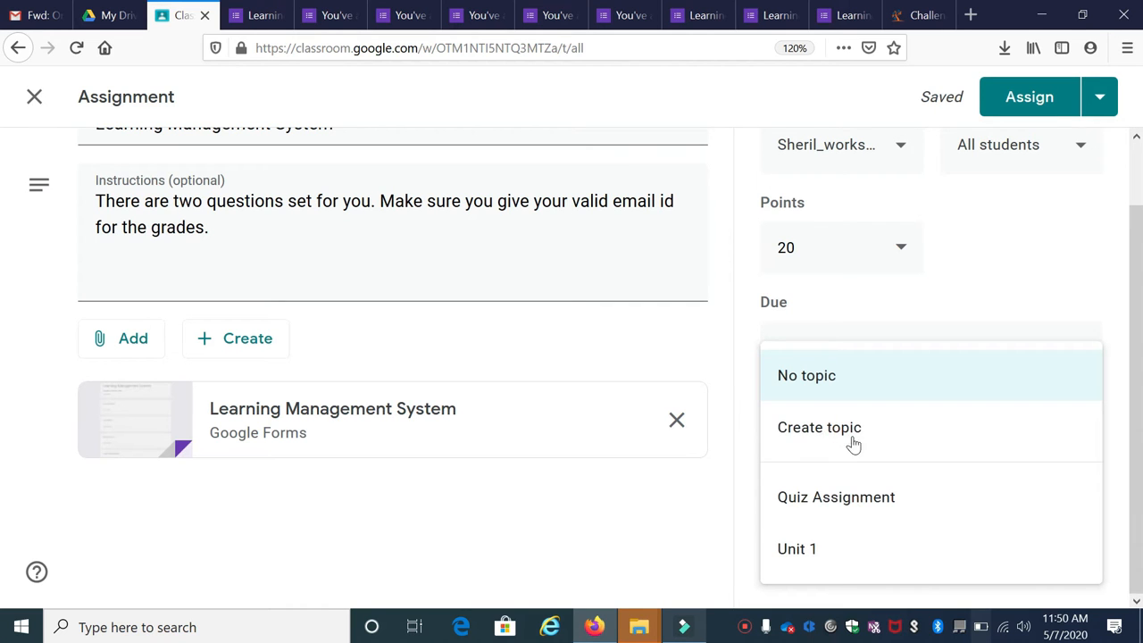
left_click(839, 500)
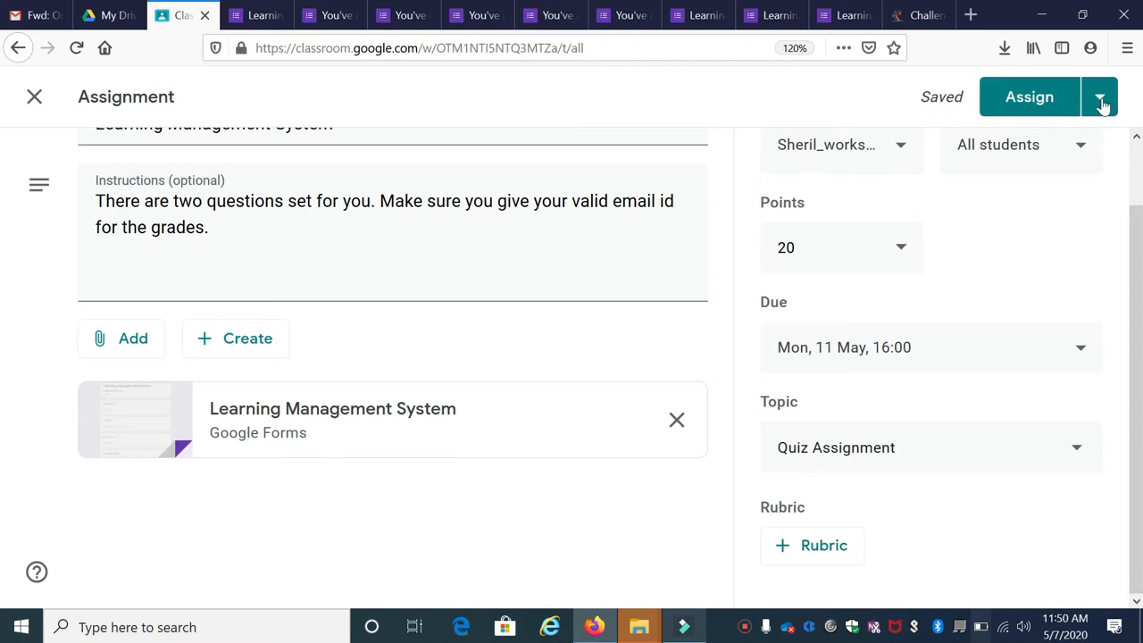
left_click(1104, 100)
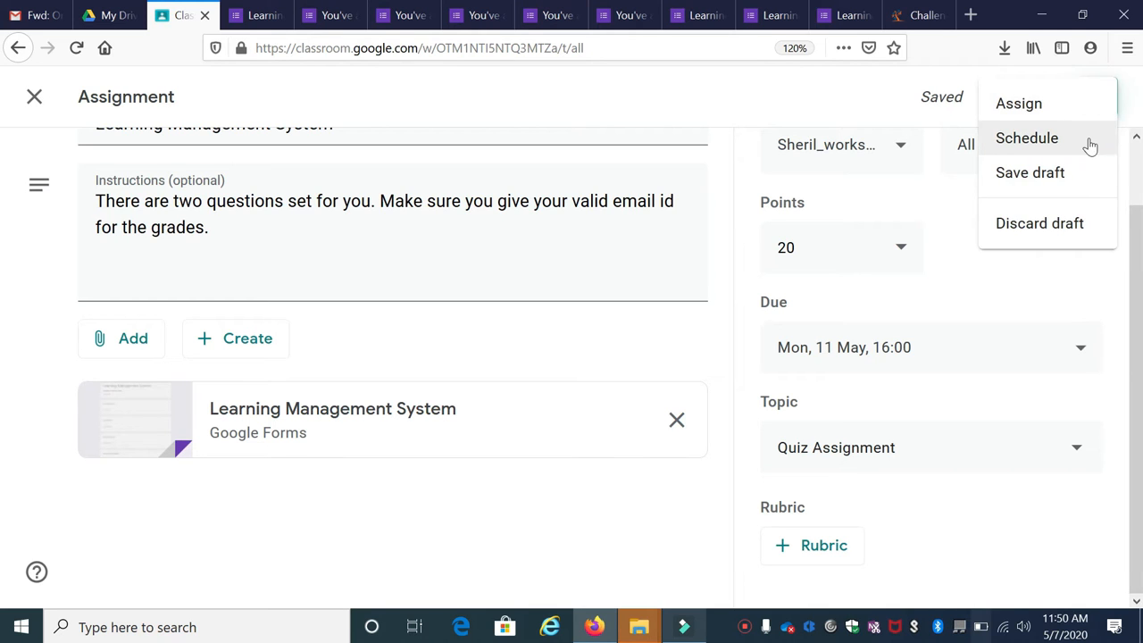
left_click(1052, 111)
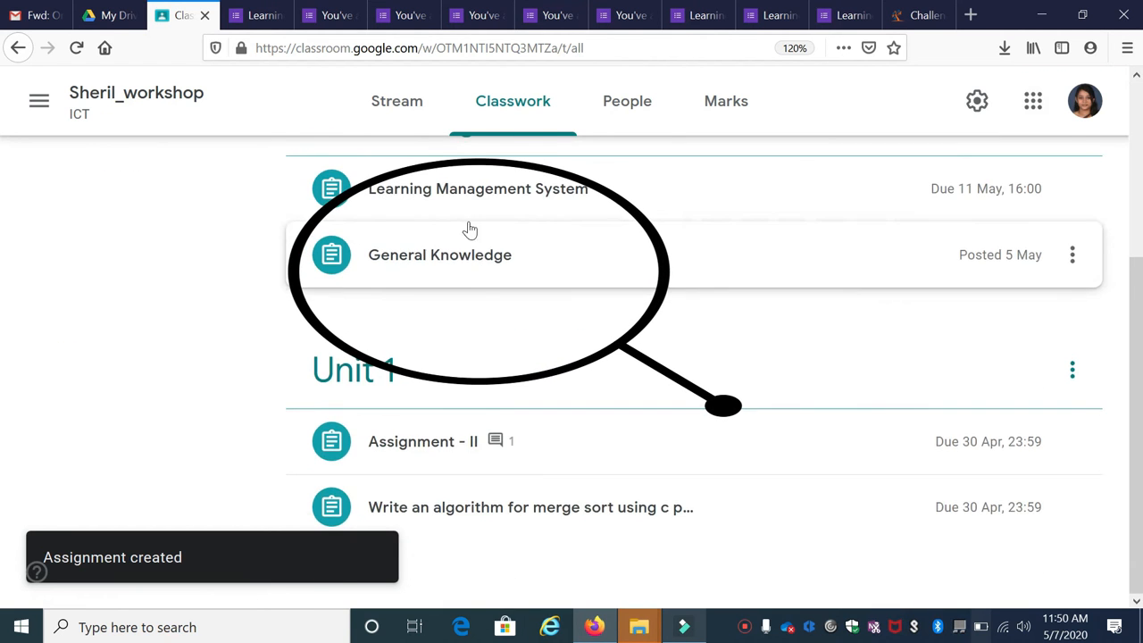
scroll(482, 317, "up", 5)
scroll(487, 268, "down", 3)
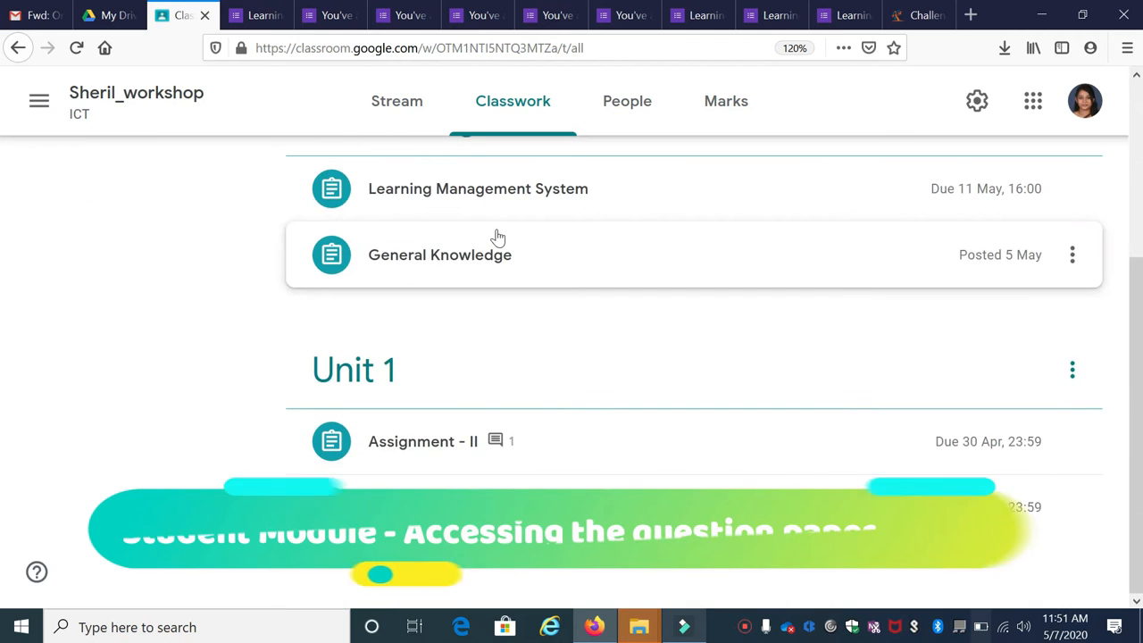
scroll(496, 234, "up", 3)
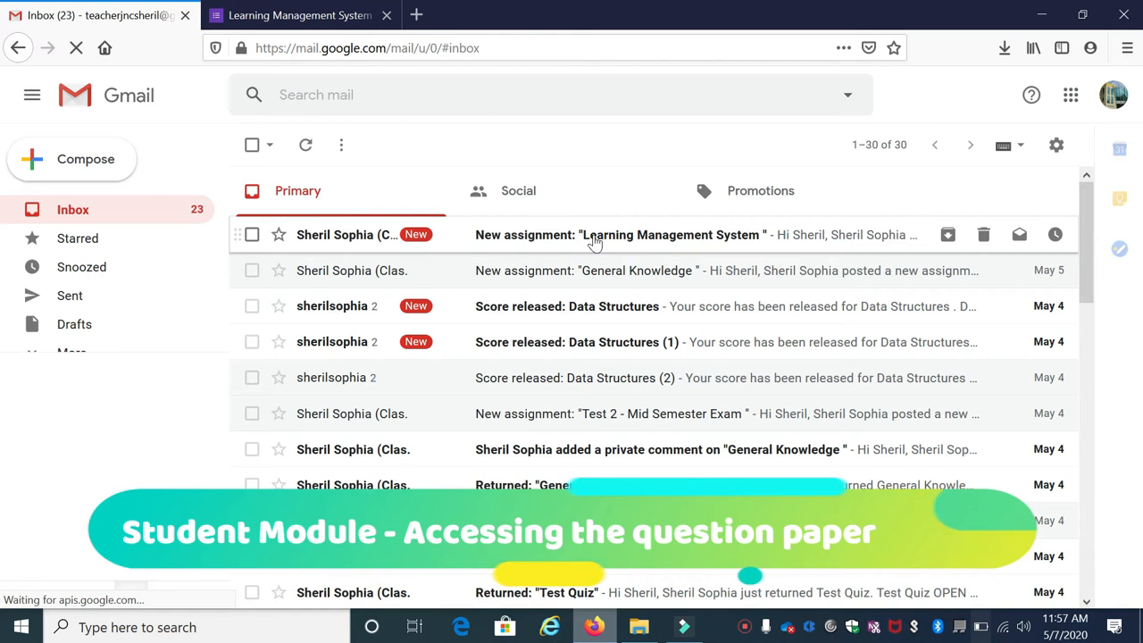
Follow the Learning Management System assignment email to Classroom and open its attached form
left_click(573, 238)
scroll(610, 265, "down", 3)
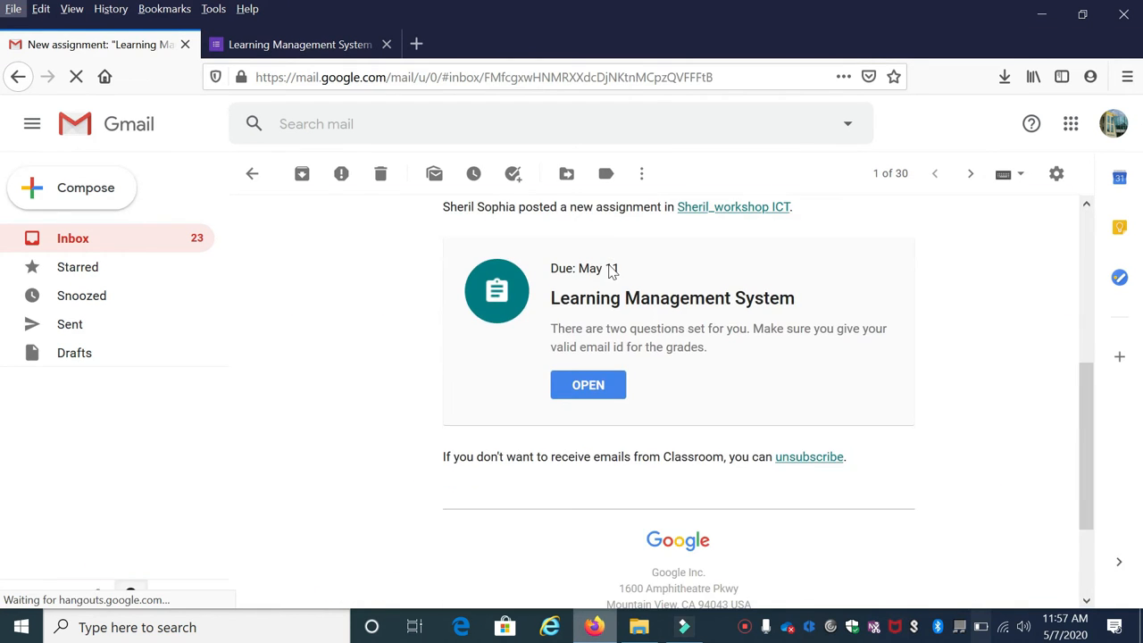
scroll(696, 298, "up", 3)
scroll(696, 306, "down", 3)
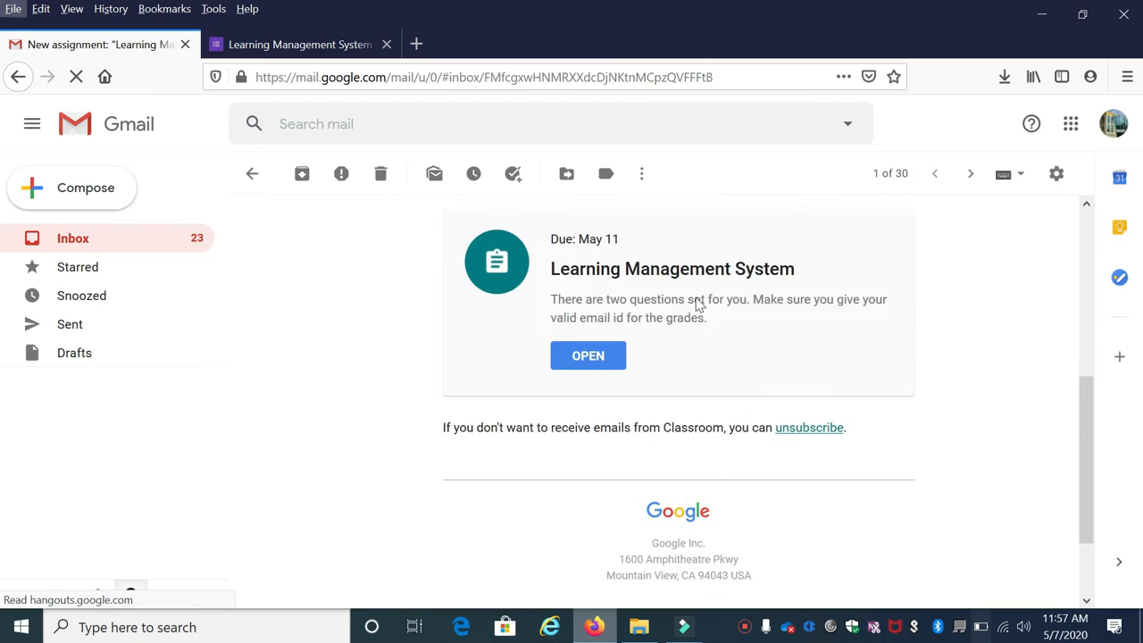
scroll(696, 404, "up", 2)
left_click(587, 512)
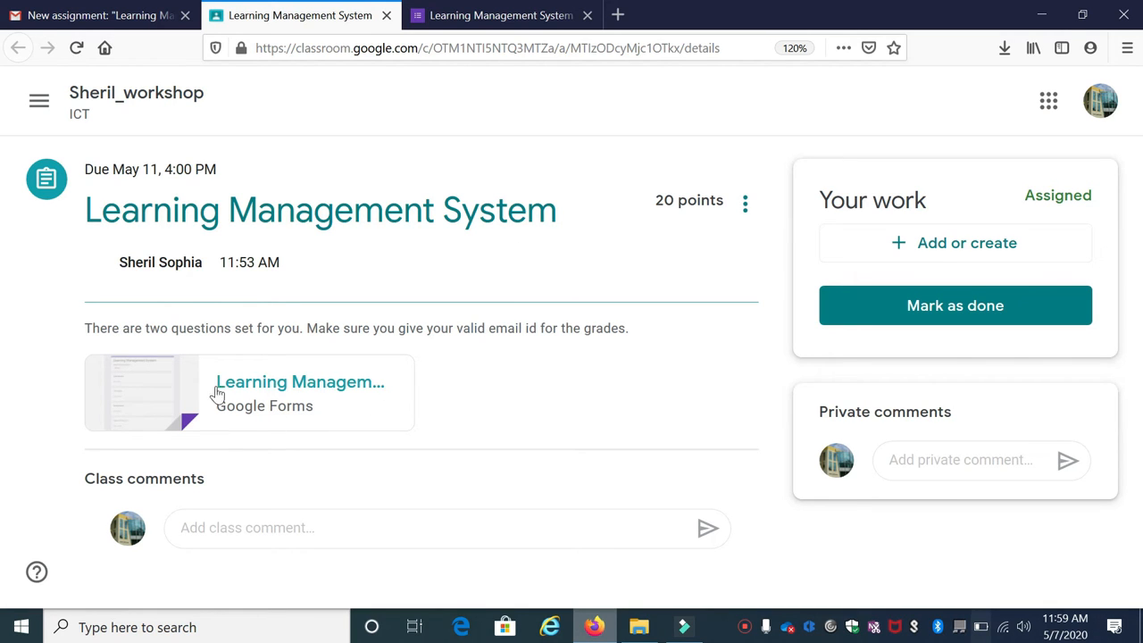
left_click(292, 392)
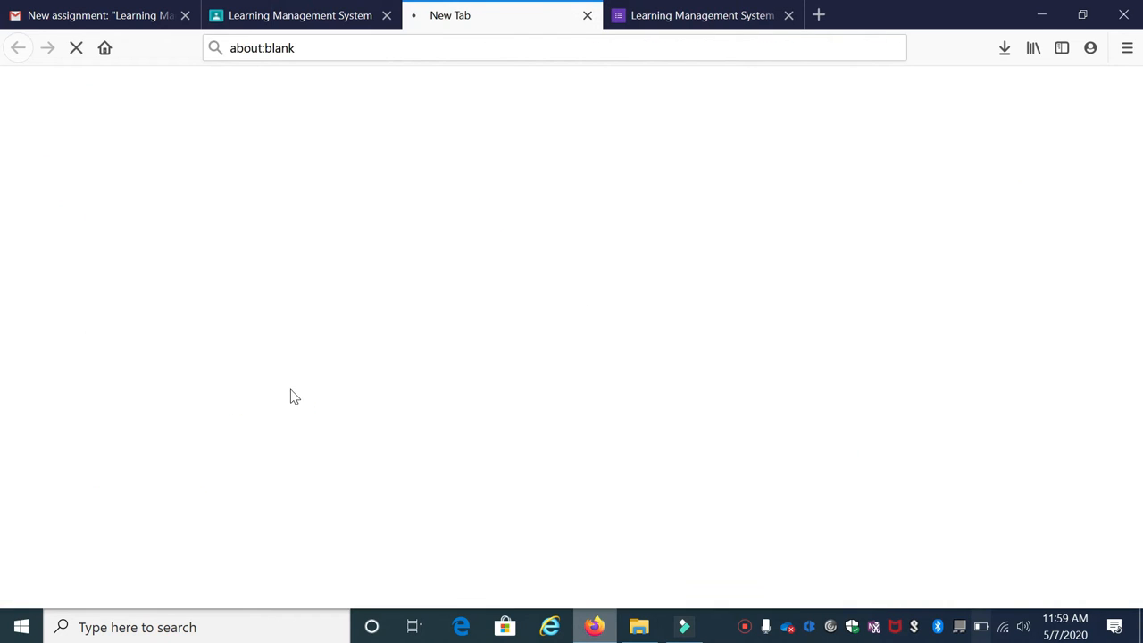
Fill in the student's email, class combination III BCA and institute, then continue
left_click(345, 309)
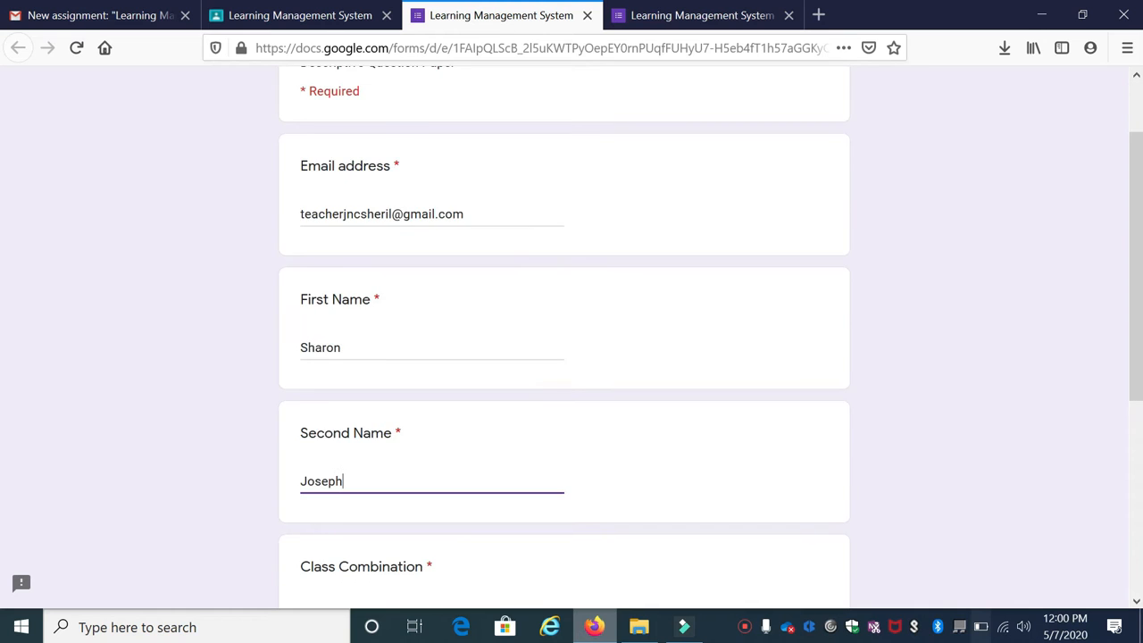
key("Tab")
type("III BCA")
key("Tab")
type("Jyoti Nivas Col")
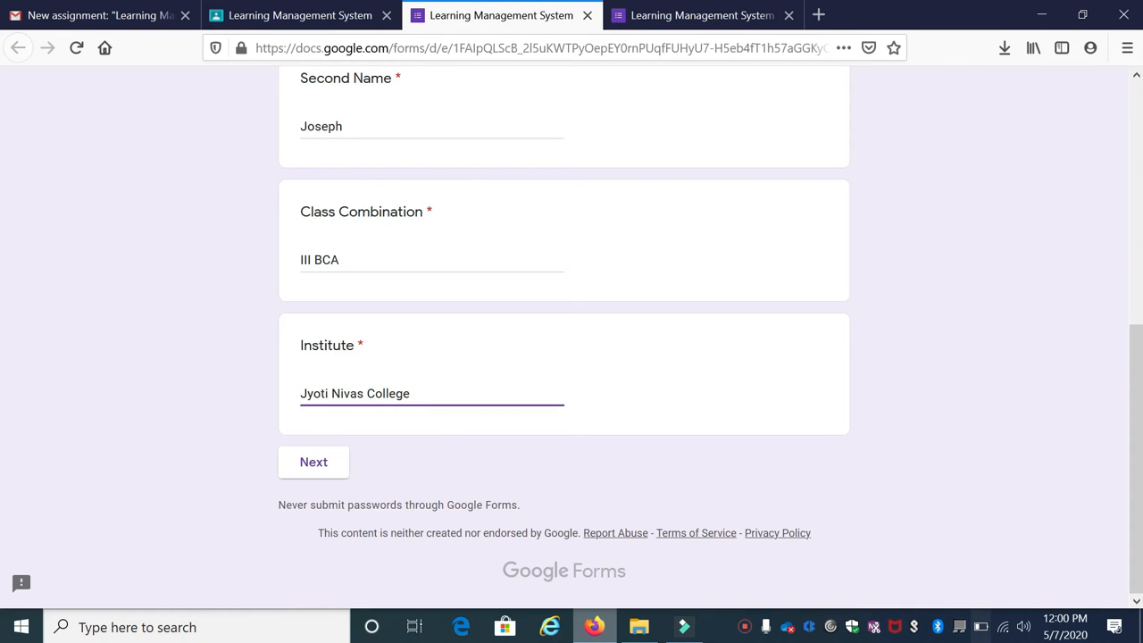
left_click(334, 468)
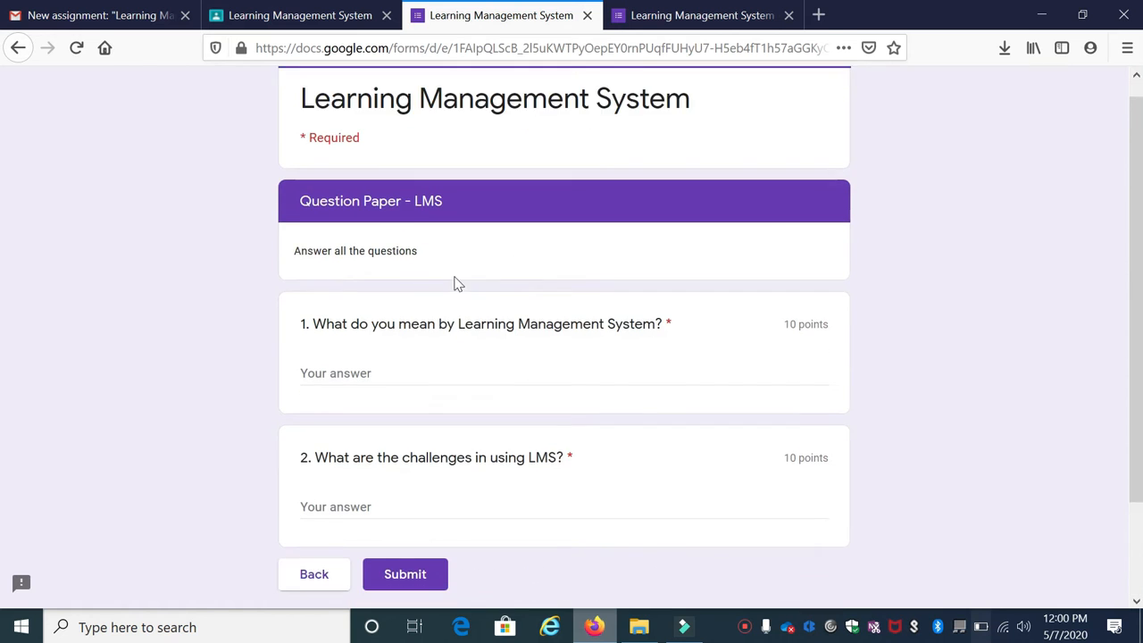
Answer both Question Paper - LMS questions and submit the quiz
scroll(454, 281, "down", 2)
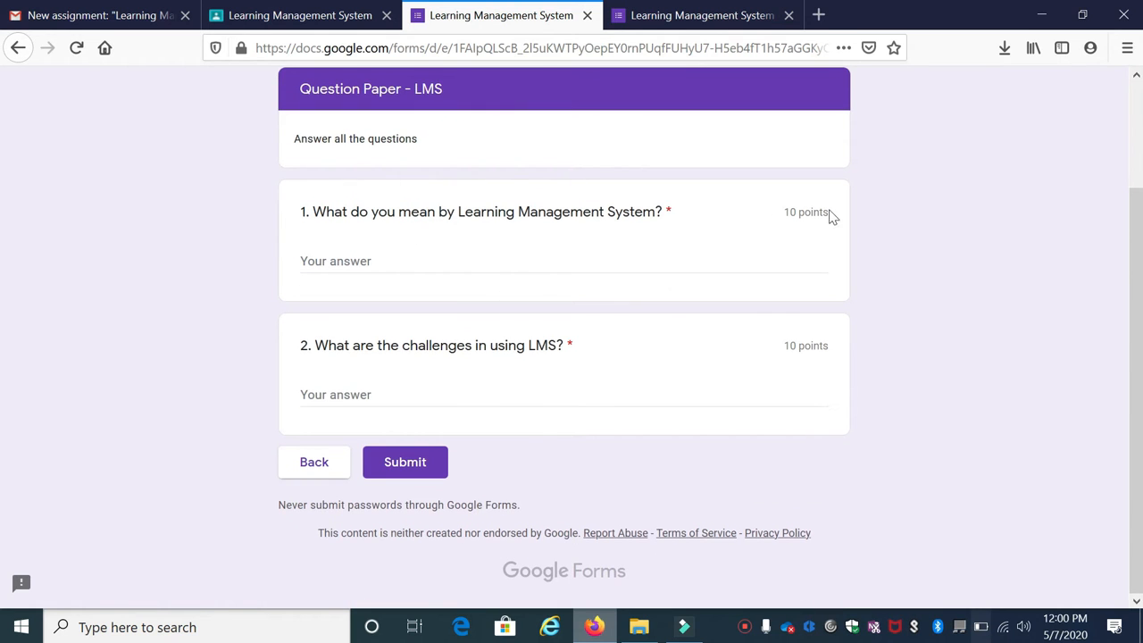
double_click(783, 348)
left_click(403, 256)
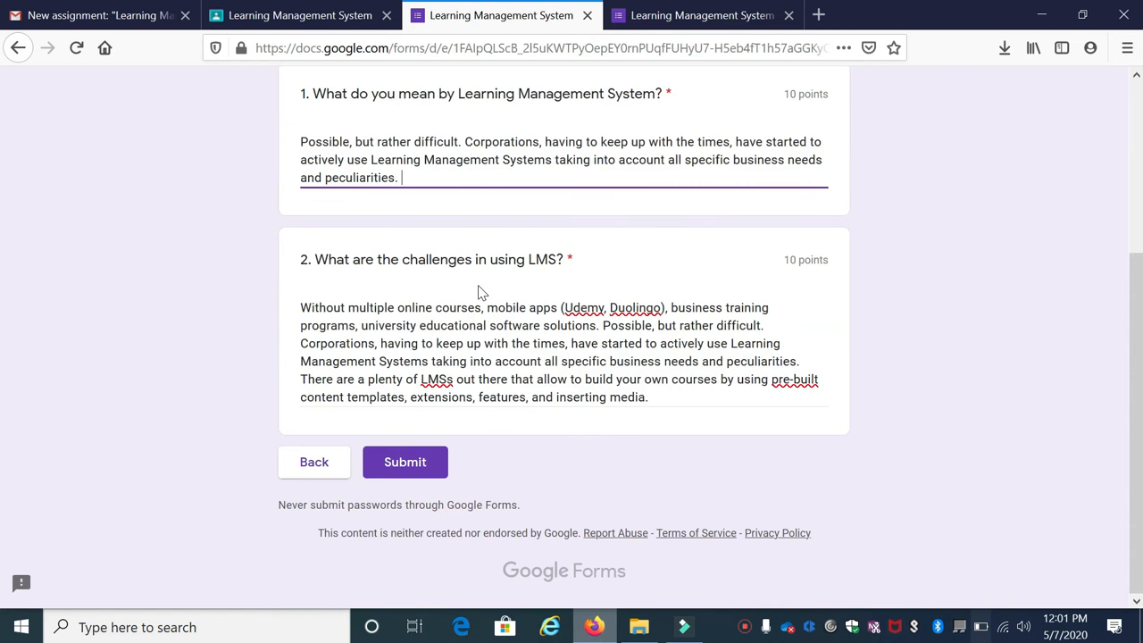
scroll(476, 288, "up", 3)
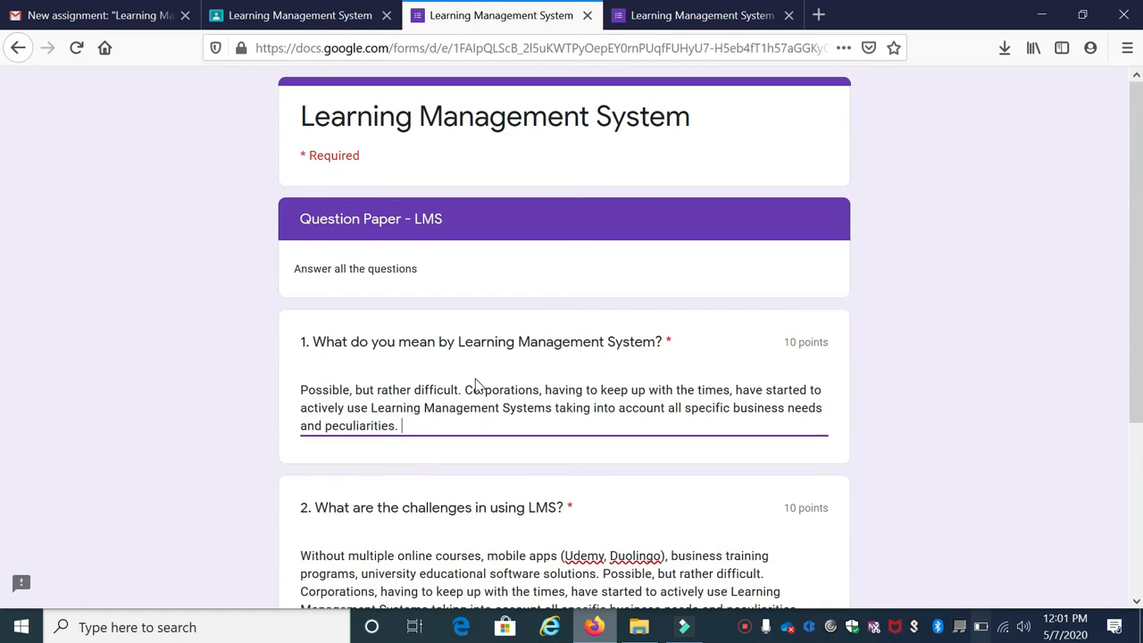
scroll(476, 390, "down", 2)
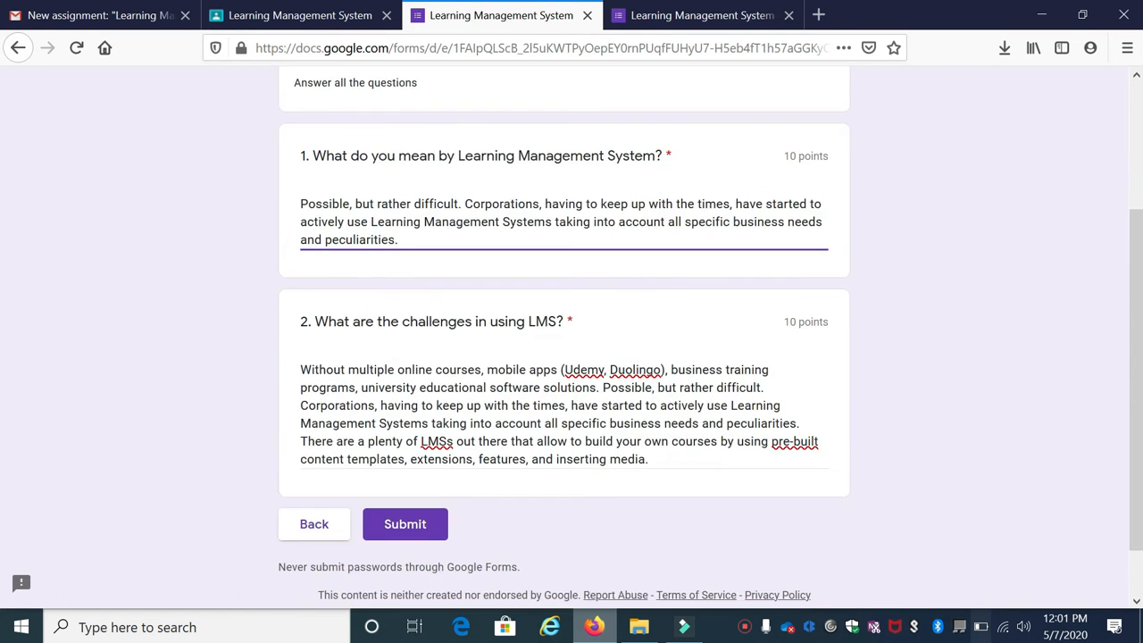
left_click(426, 529)
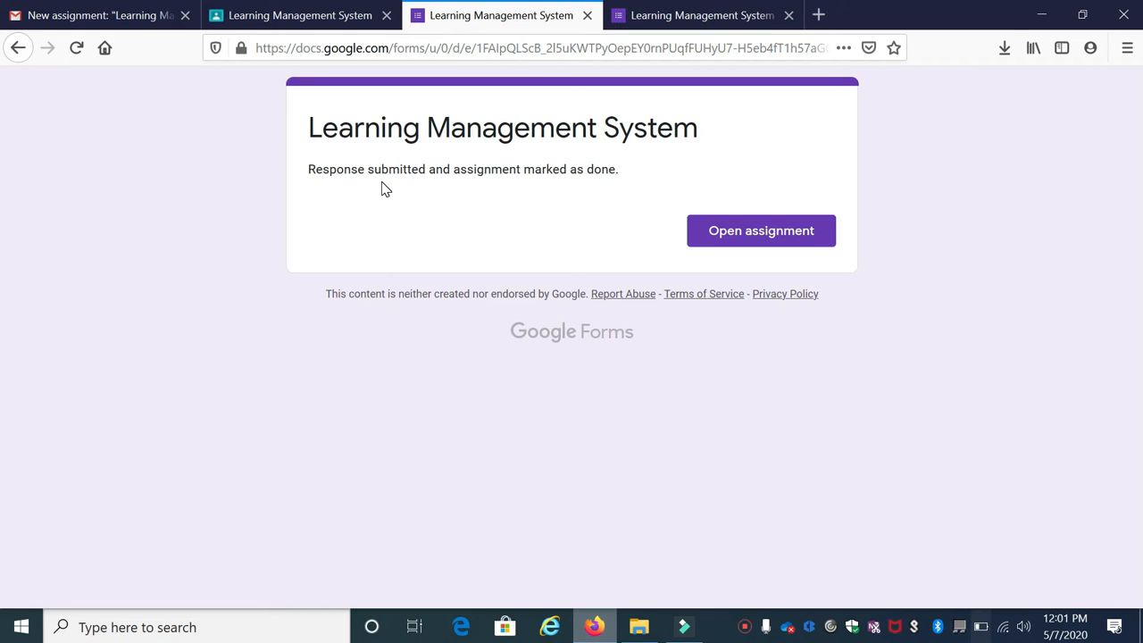
left_click(732, 230)
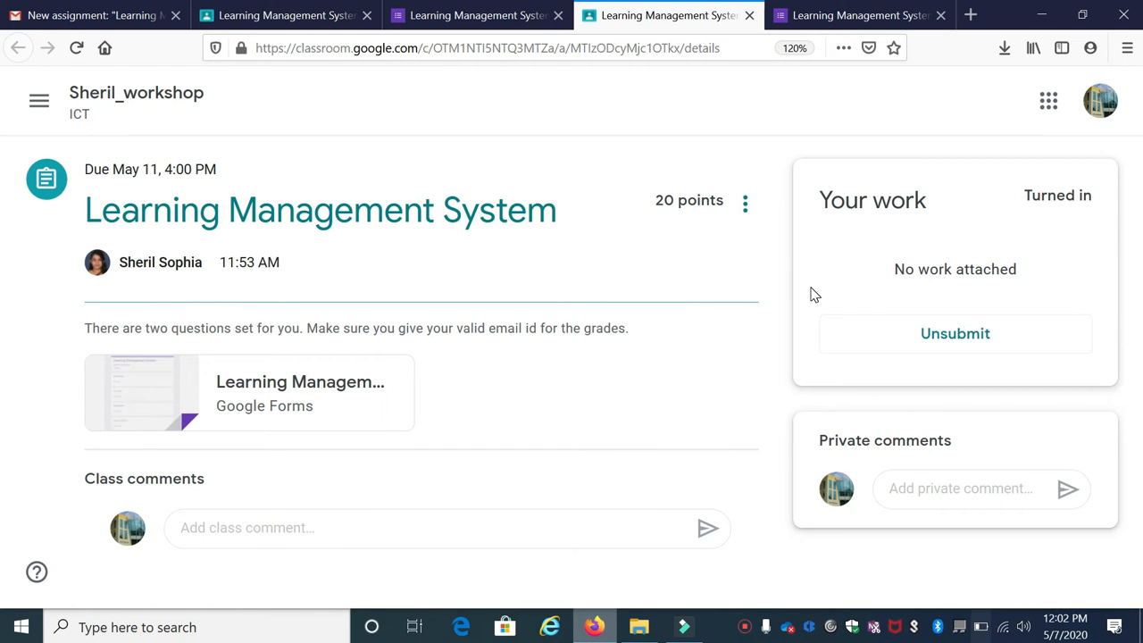
Unsubmit the assignment, confirm the form allows no second response, then mark it done again
left_click(957, 348)
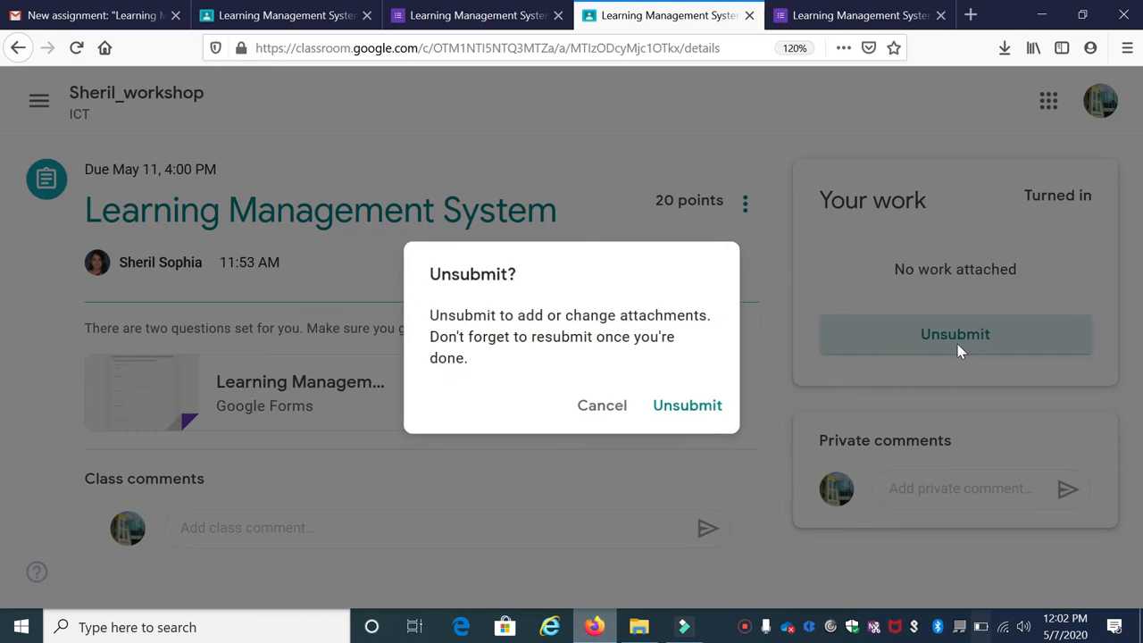
left_click(686, 409)
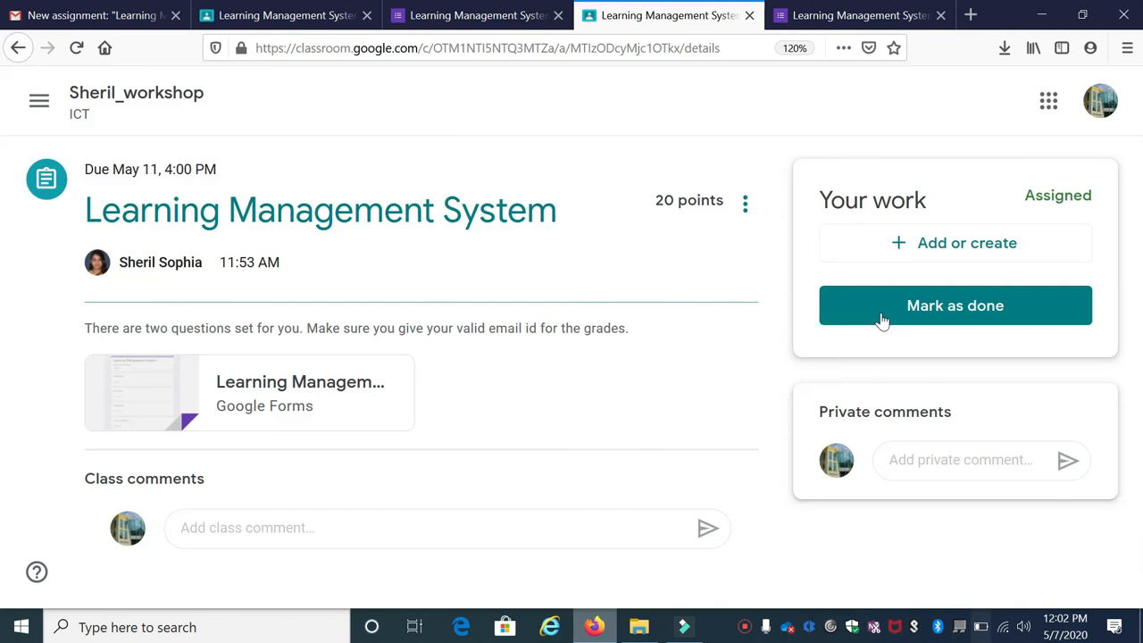
left_click(341, 391)
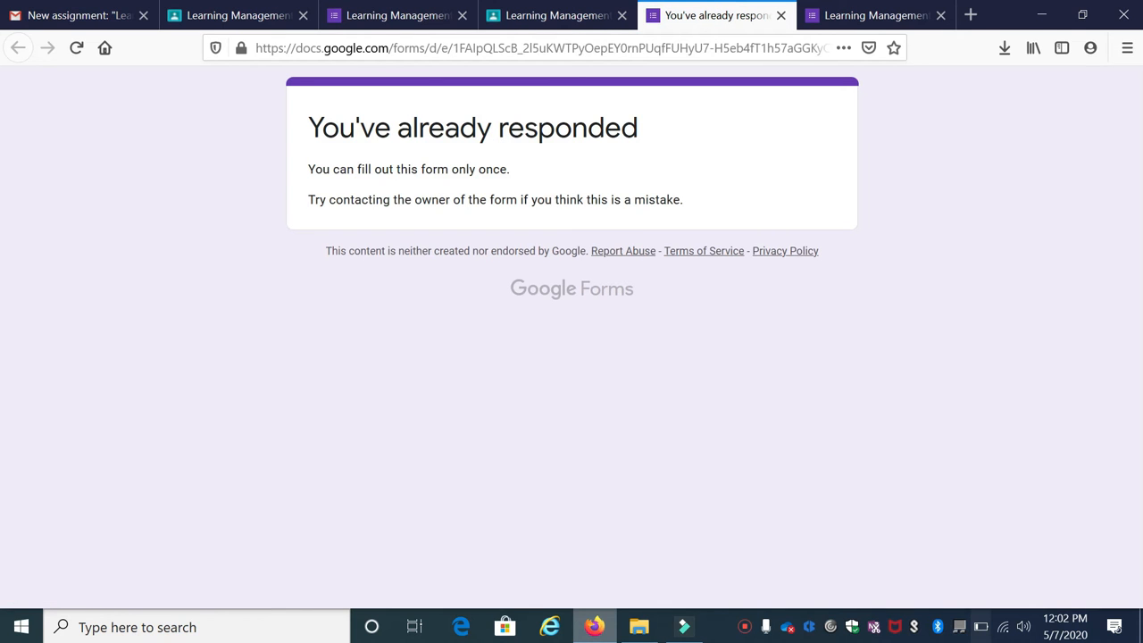
left_click(546, 15)
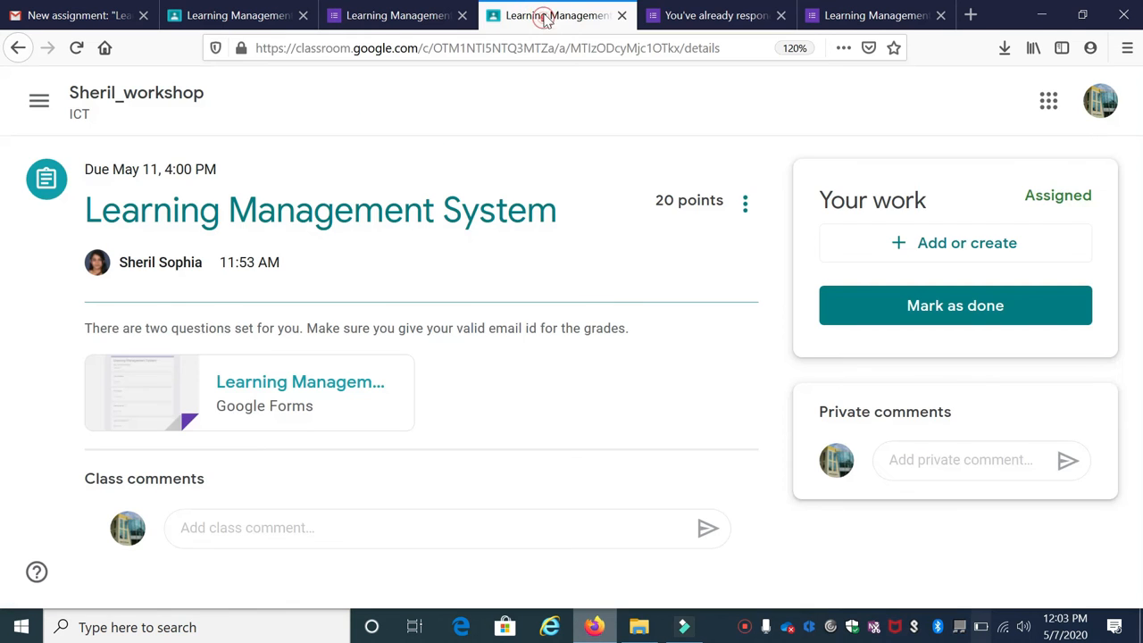
left_click(941, 311)
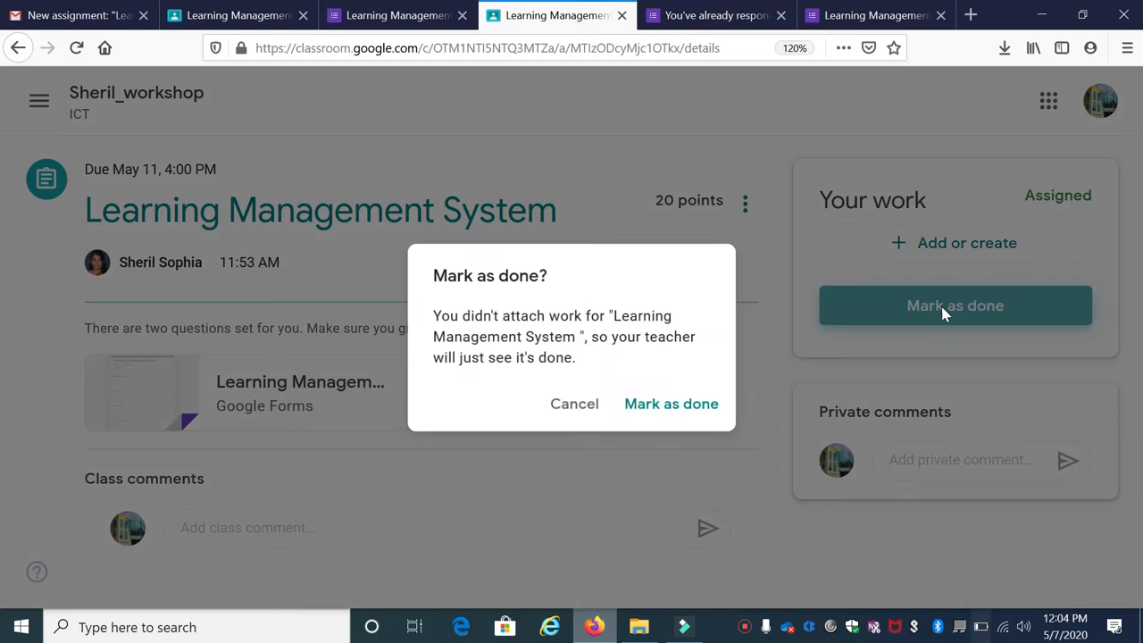
left_click(677, 409)
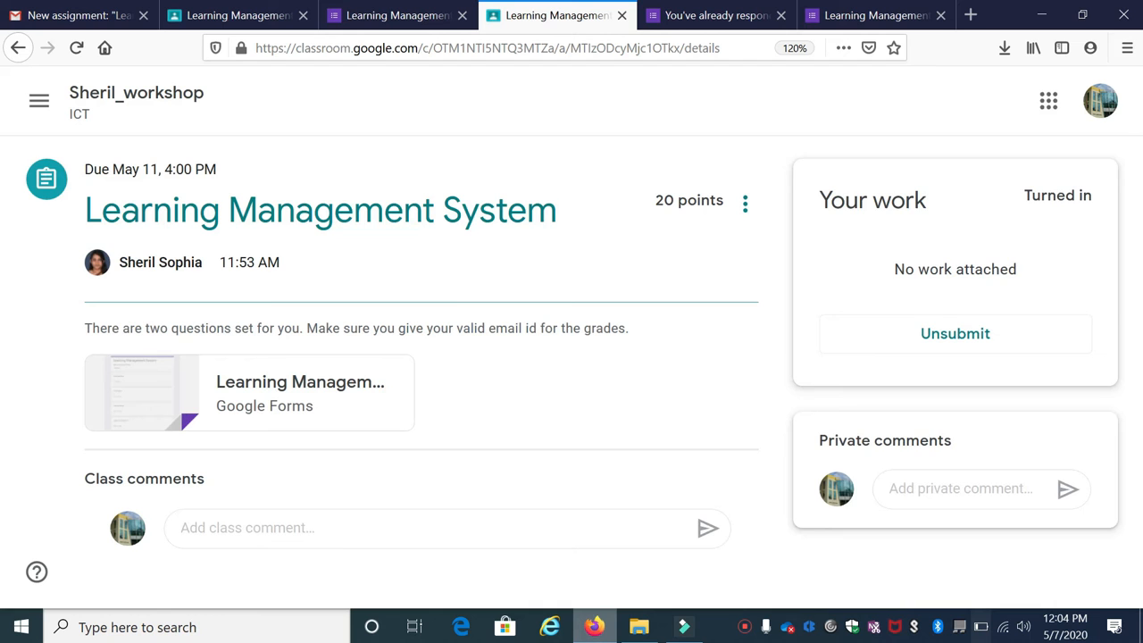
left_click(1106, 104)
Switch to the teacher account and open the Learning Management System assignment in ICT workshop
scroll(968, 429, "down", 4)
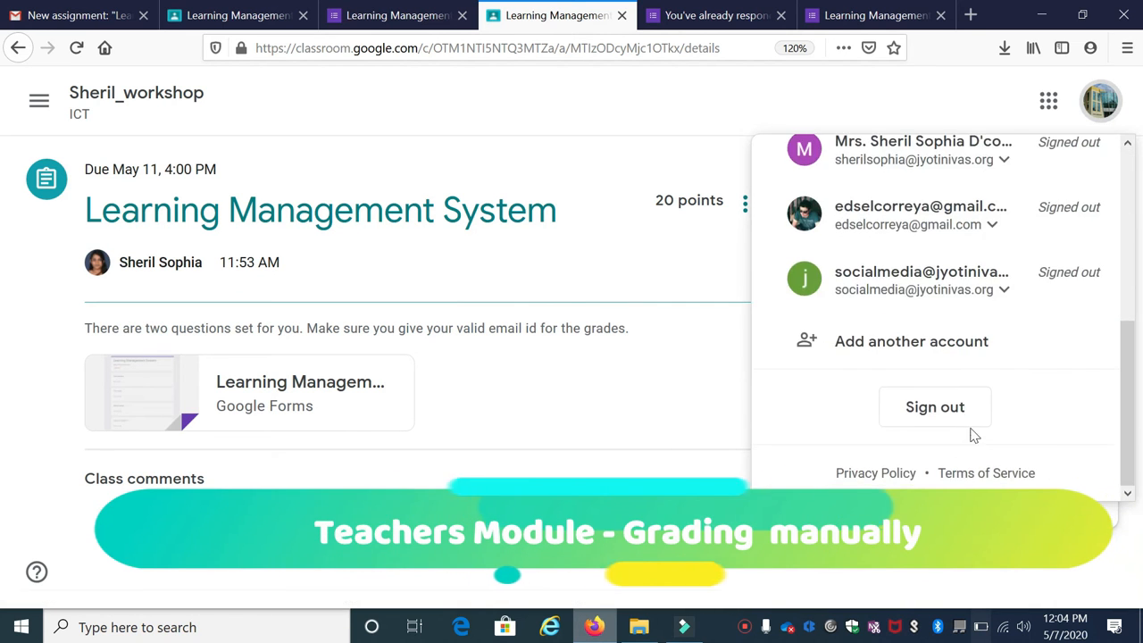
left_click(941, 408)
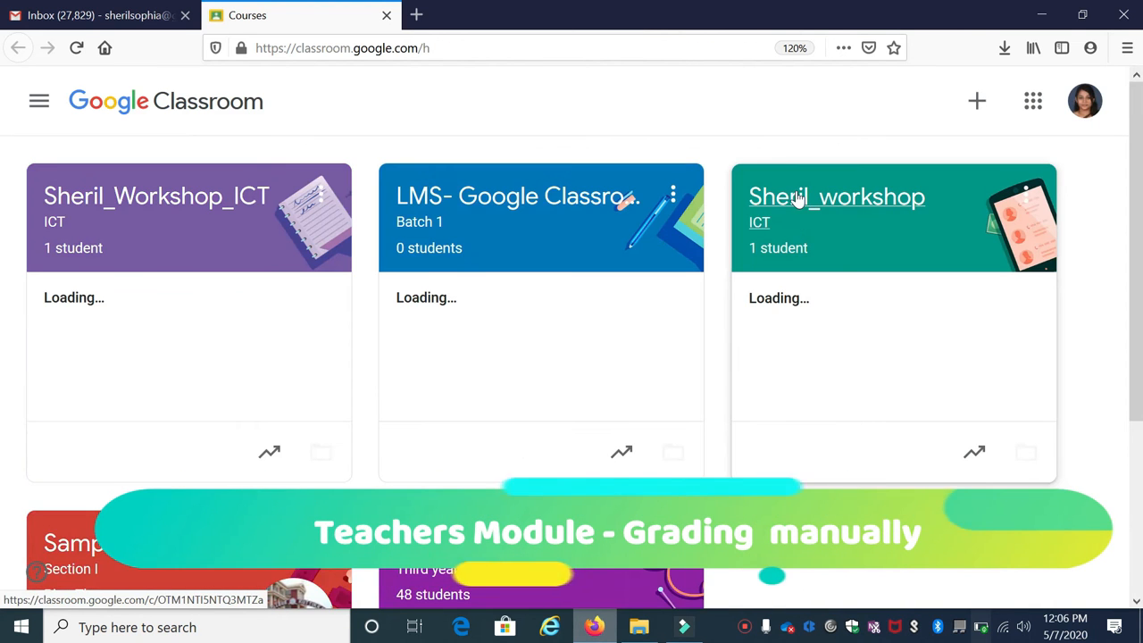
left_click(806, 205)
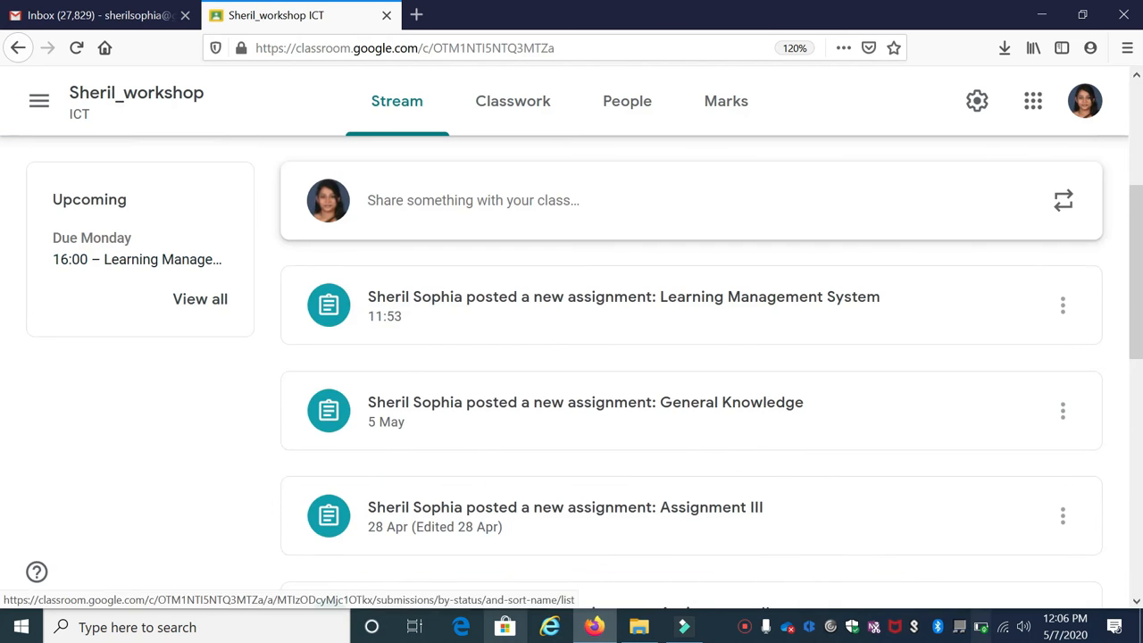
left_click(587, 308)
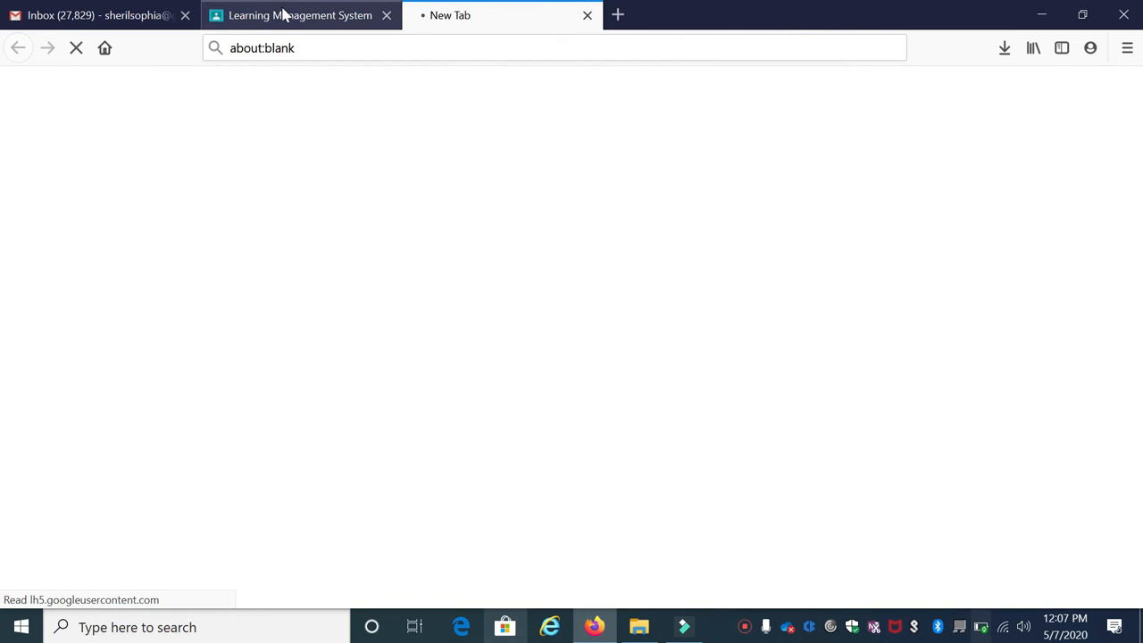
left_click(283, 15)
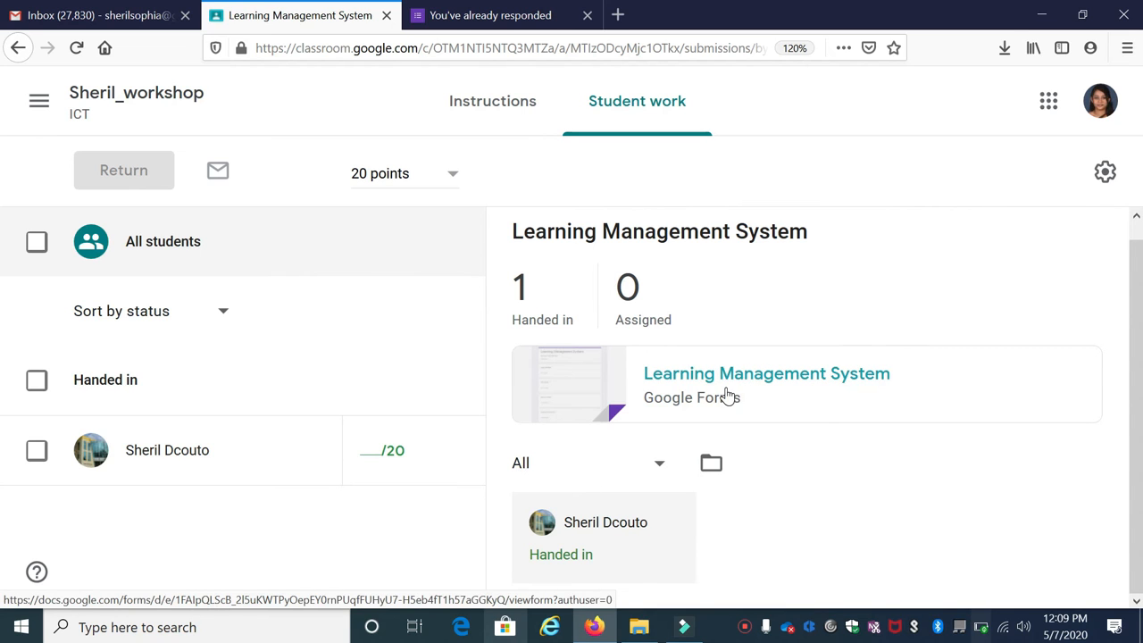
Open the student's handed-in submission and its still-empty mark box out of 20
left_click(179, 452)
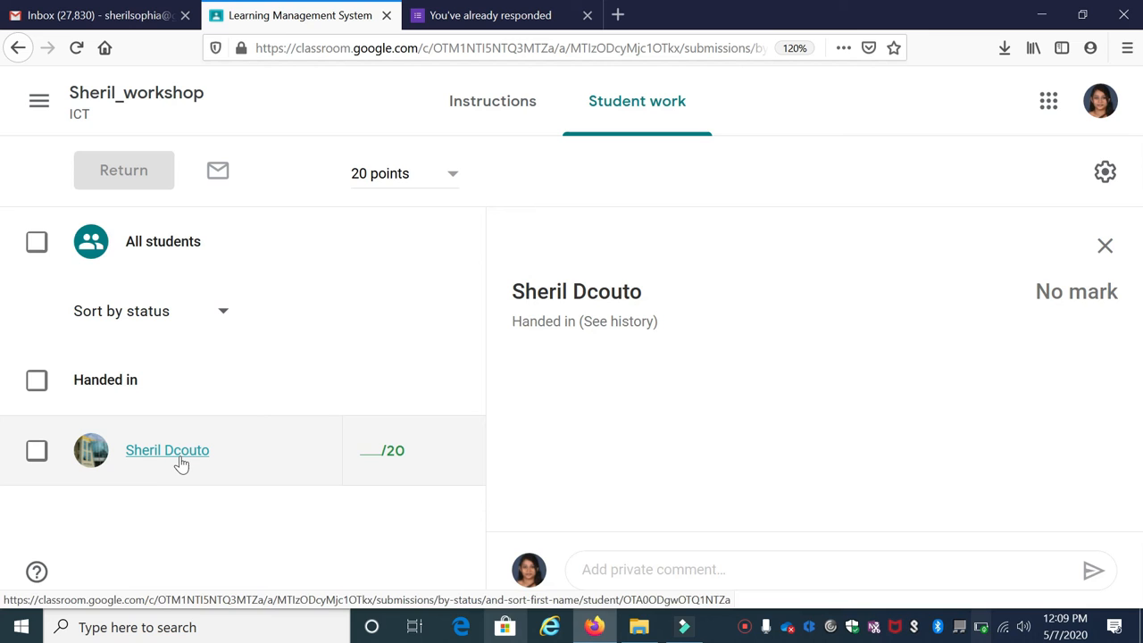
left_click(182, 455)
left_click(375, 455)
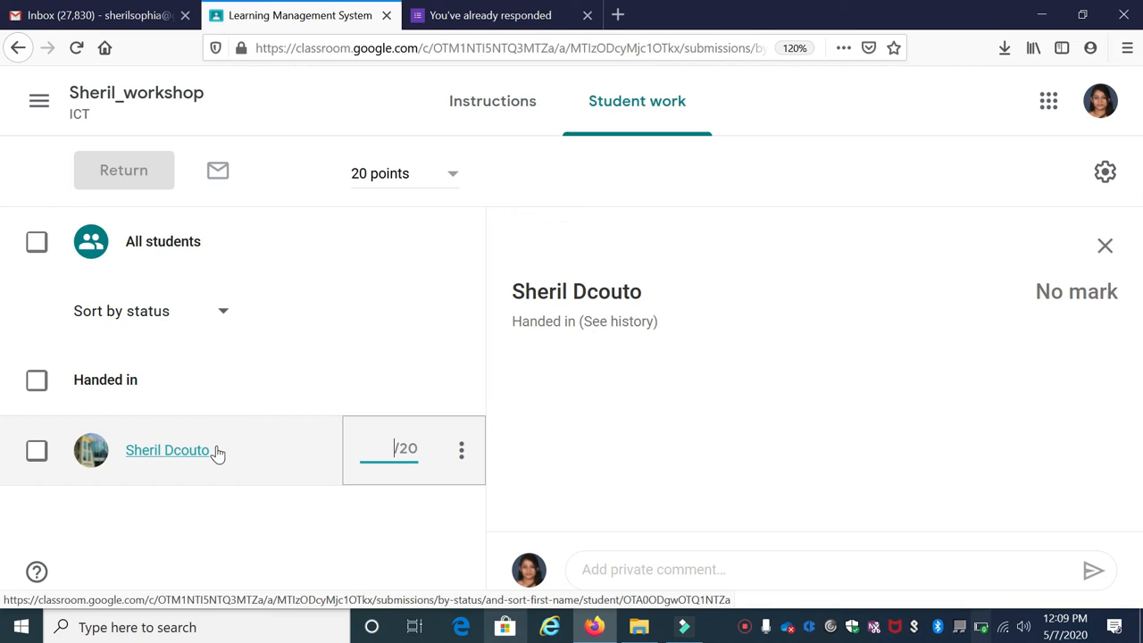
left_click(197, 450)
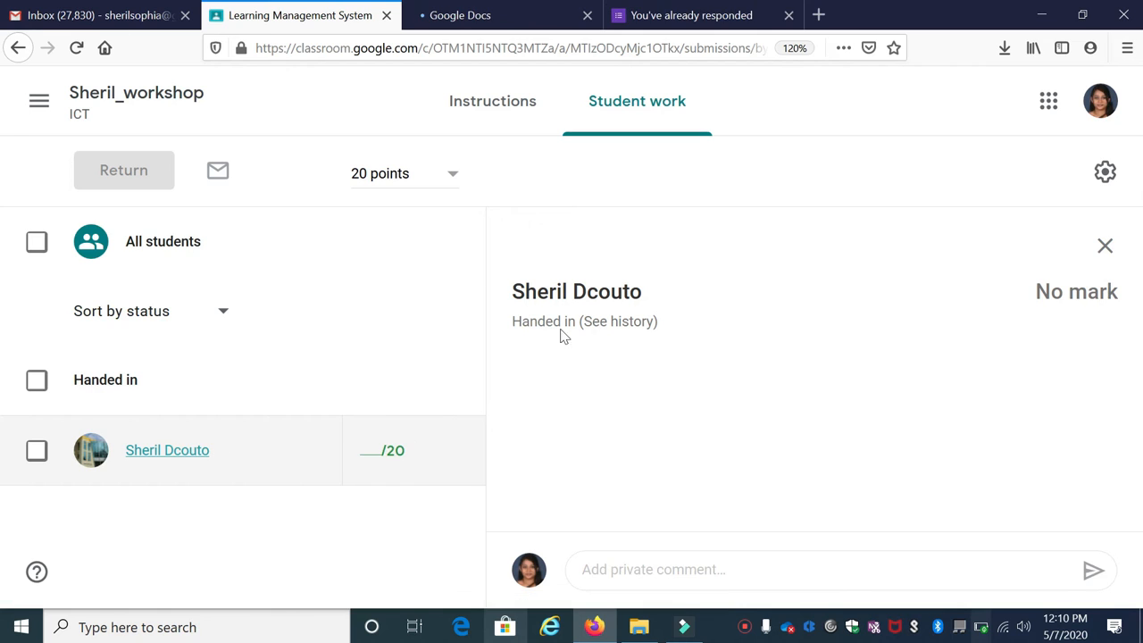
left_click(1048, 101)
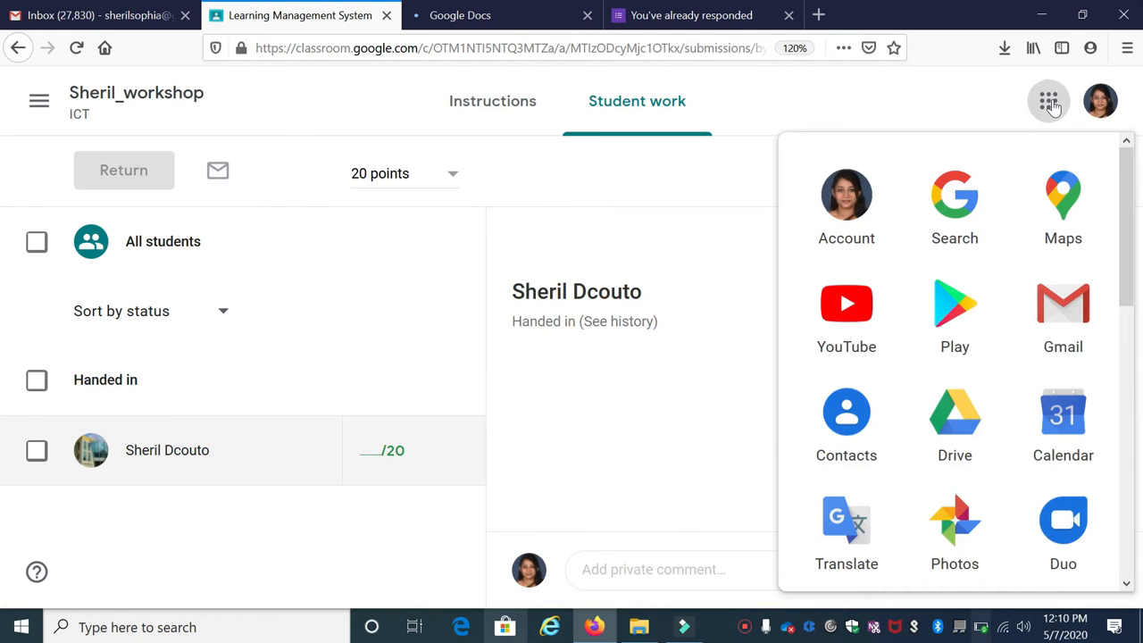
Open the Learning Management System form for editing from Google Drive's Quick Access
left_click(967, 423)
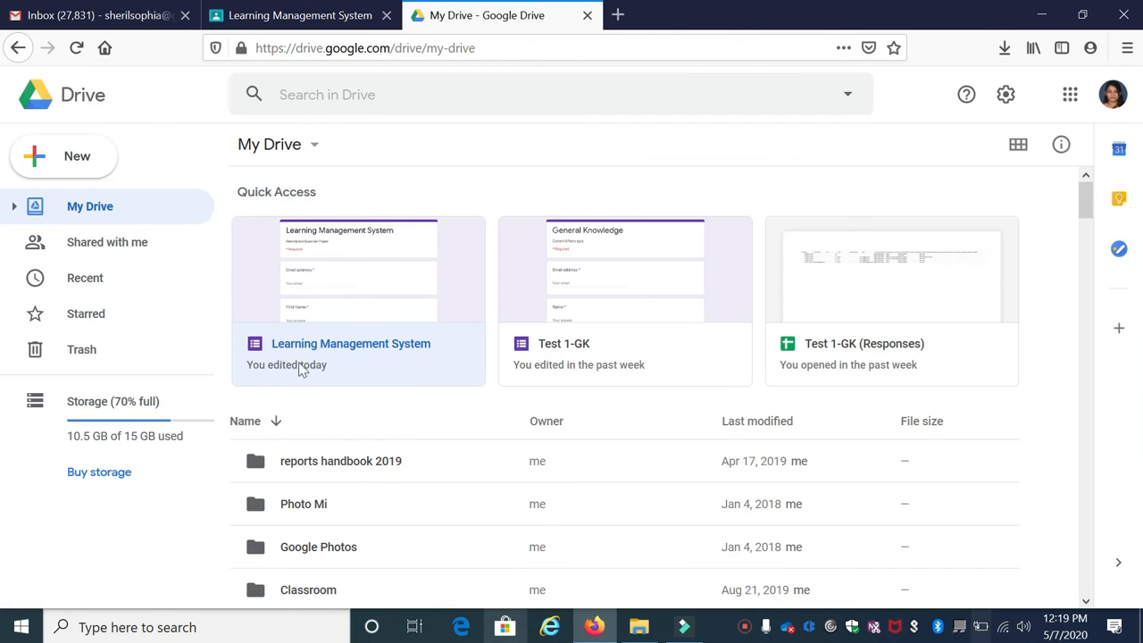
left_click(356, 354)
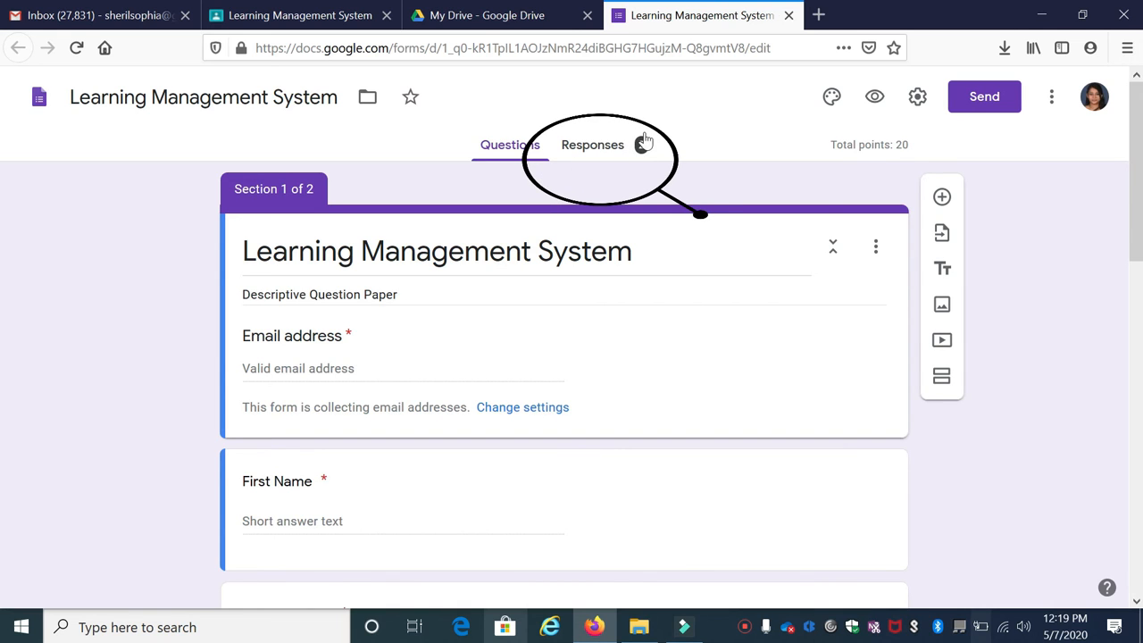
Go to the form's responses and open the first individual response, scored 0 of 20
left_click(602, 153)
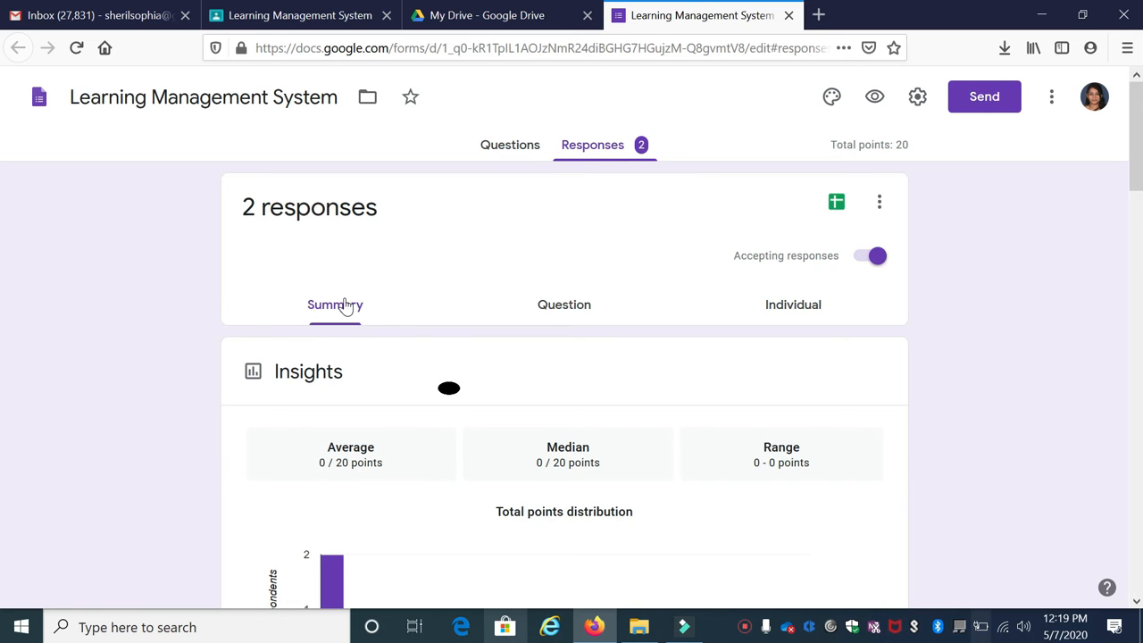
scroll(347, 306, "down", 2)
scroll(346, 306, "down", 2)
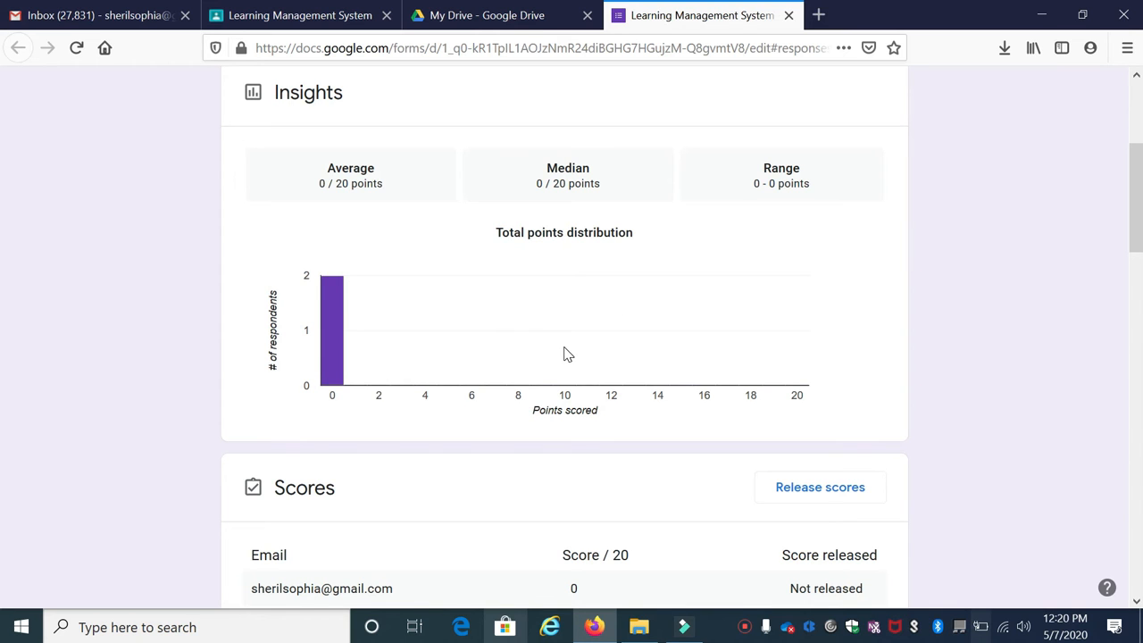
scroll(565, 352, "down", 2)
scroll(444, 416, "down", 2)
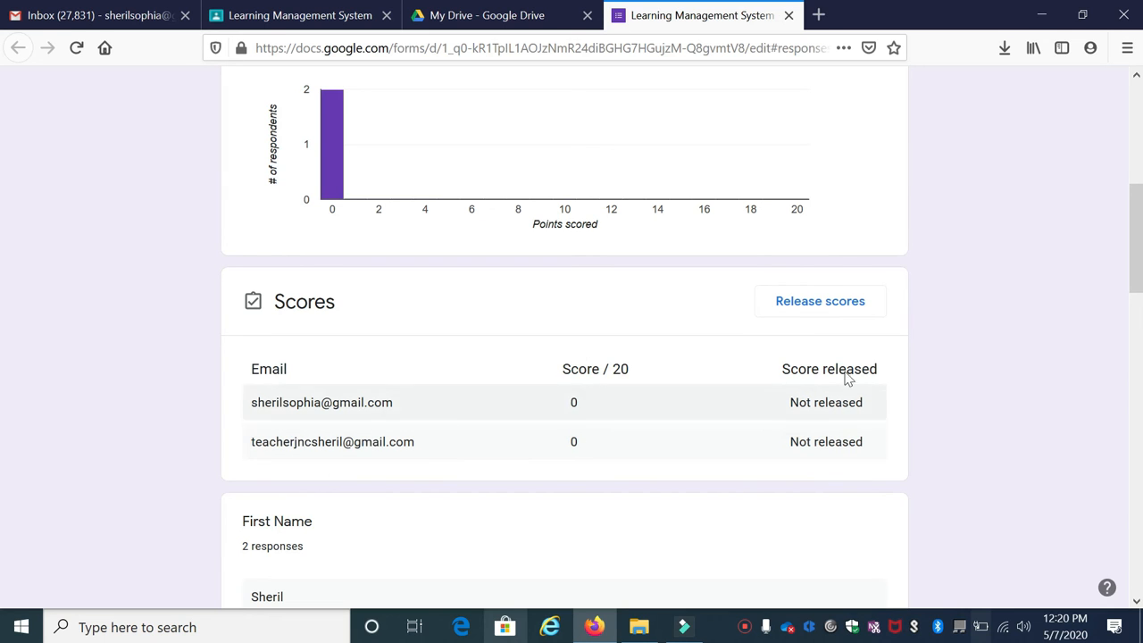
scroll(839, 381, "down", 1)
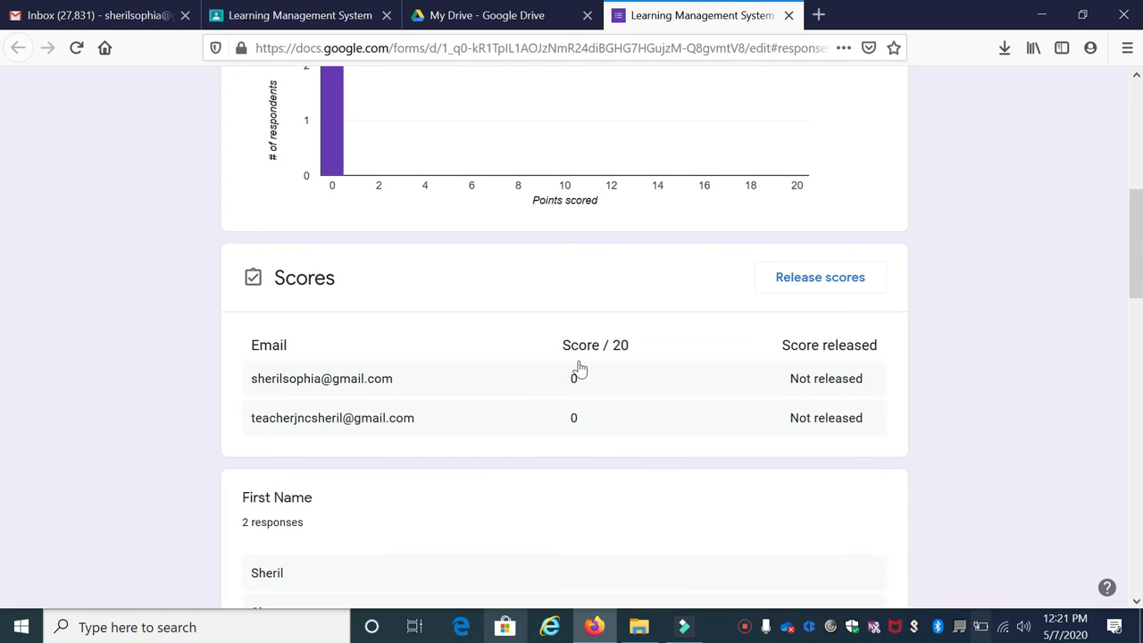
left_click(364, 380)
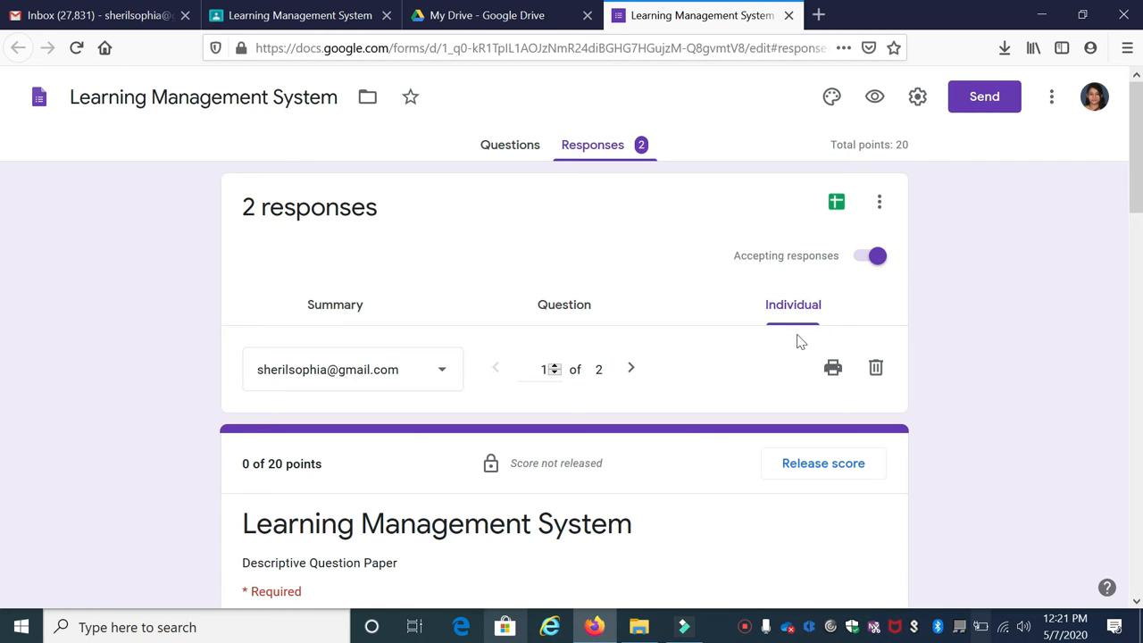
Scroll through the first response and review the answer to question 1
left_click(604, 152)
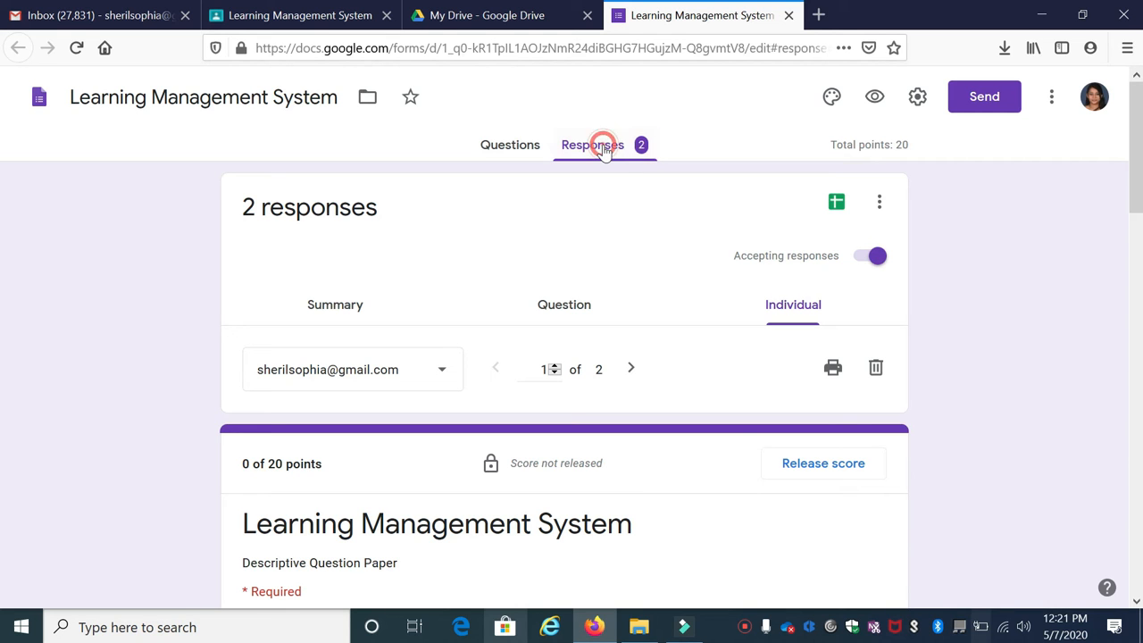
scroll(801, 313, "down", 2)
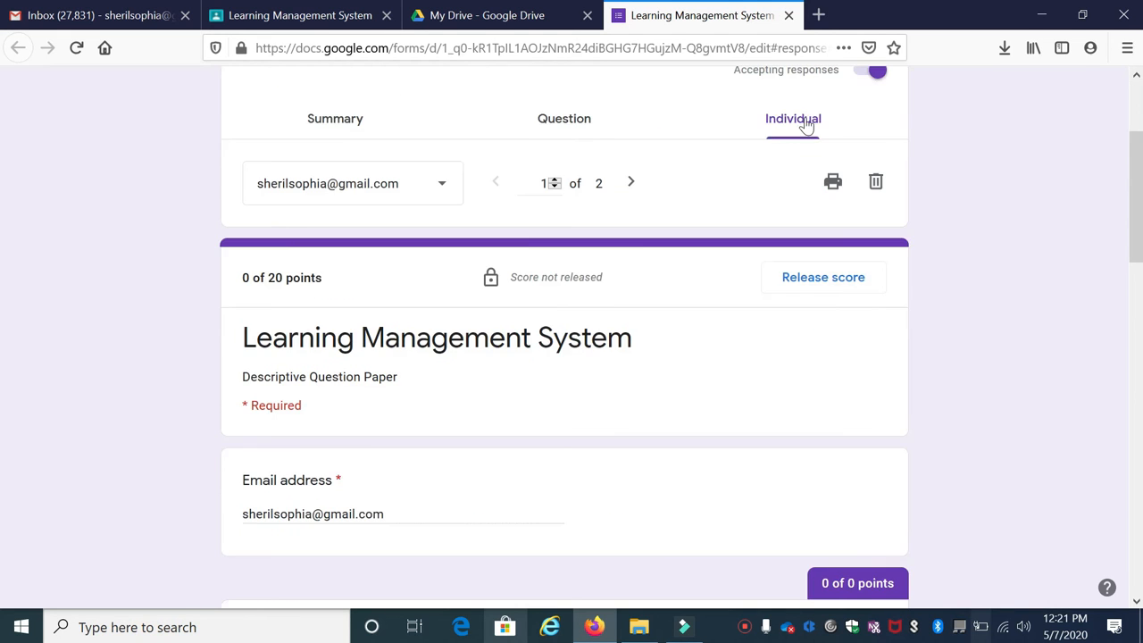
scroll(780, 146, "up", 2)
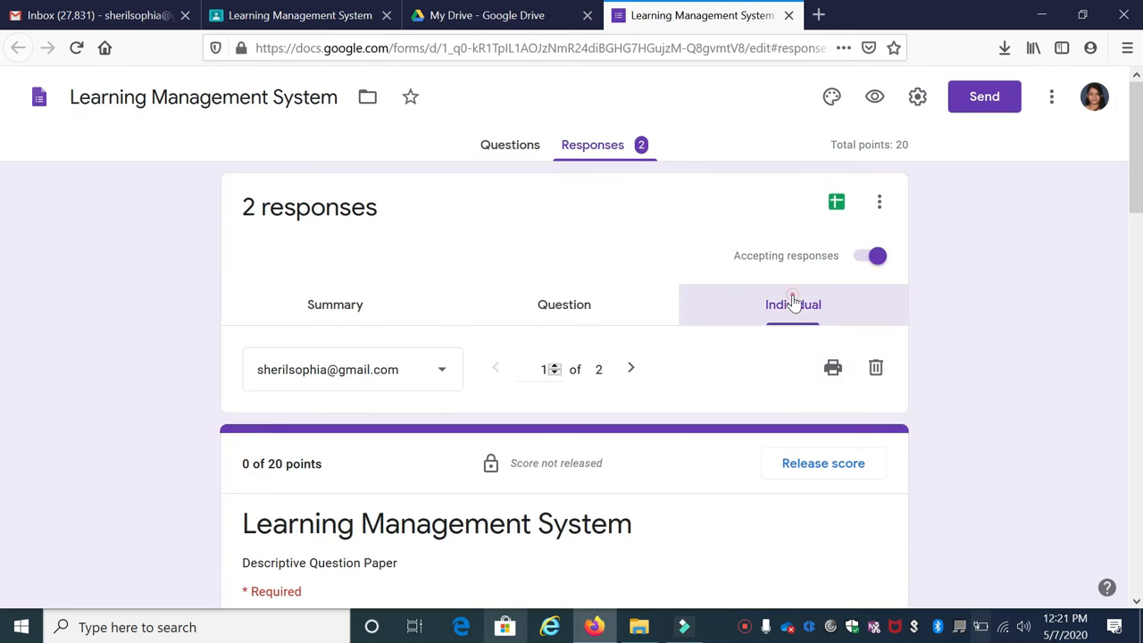
scroll(724, 351, "down", 5)
scroll(390, 300, "down", 11)
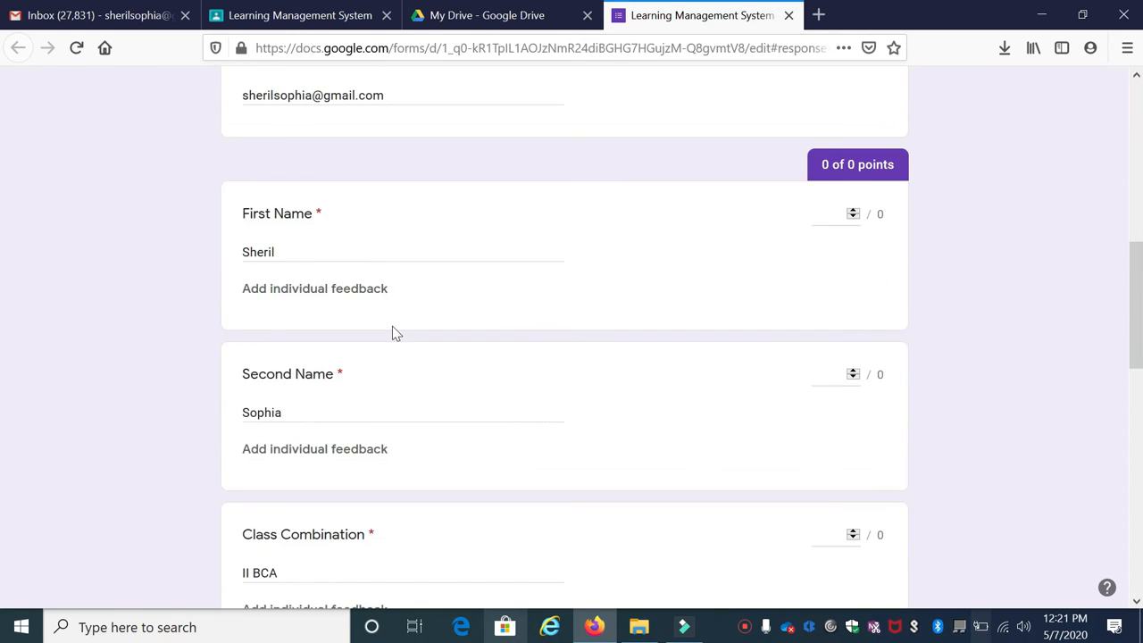
scroll(406, 386, "up", 2)
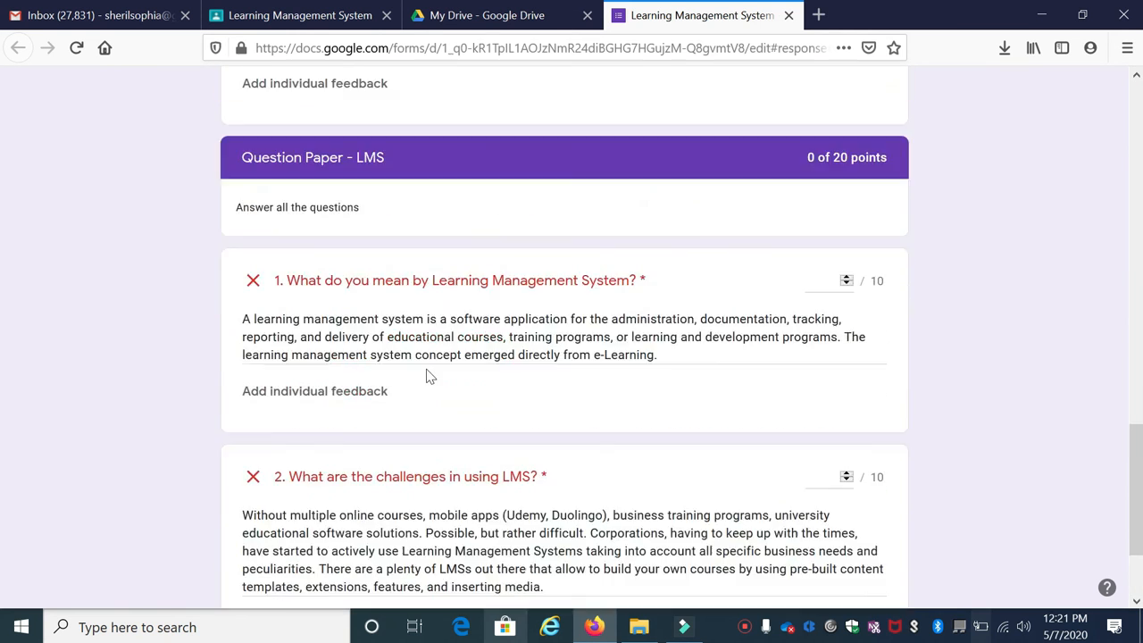
left_click_drag(245, 362, 685, 404)
left_click(673, 398)
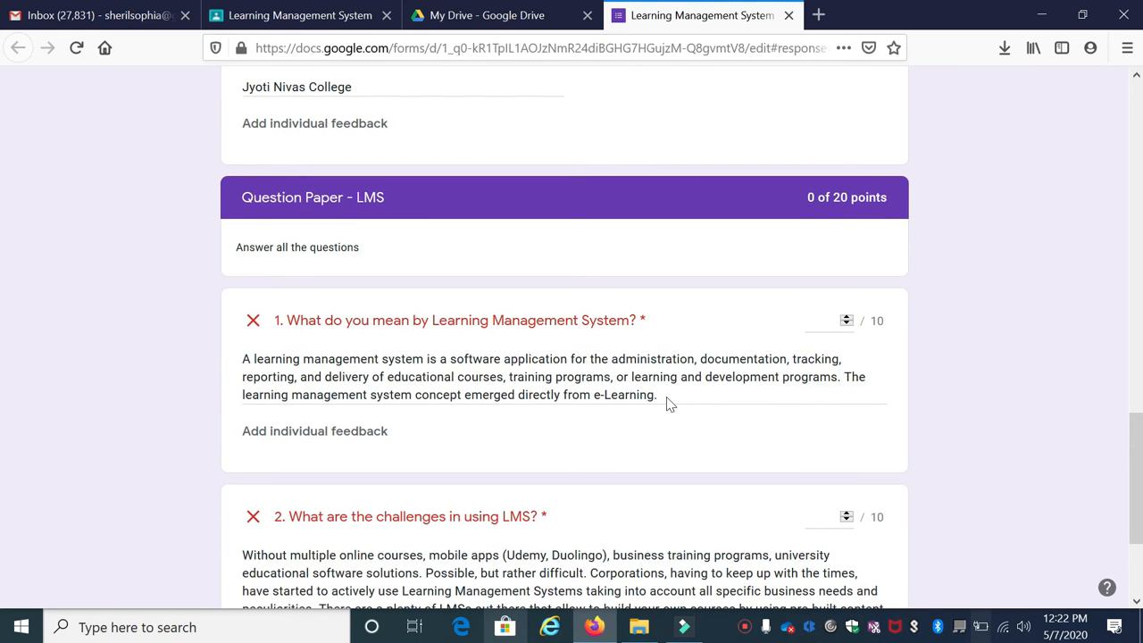
Award 6 points to question 1 and 4 to question 2, save, and start releasing the score
left_click(826, 320)
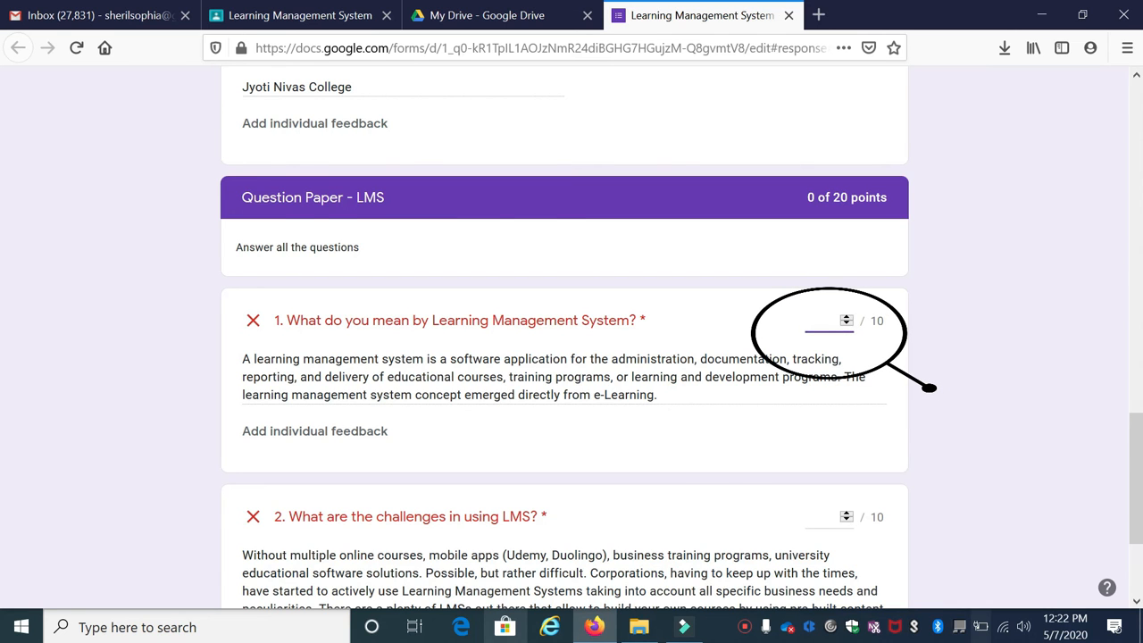
type("6")
scroll(811, 274, "down", 2)
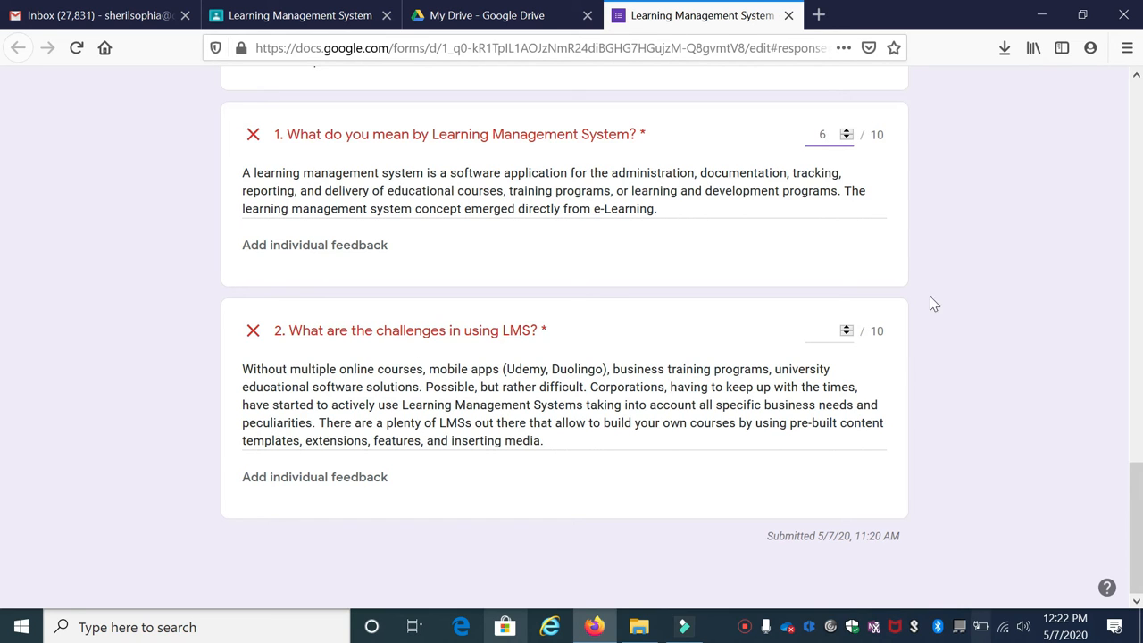
left_click(826, 331)
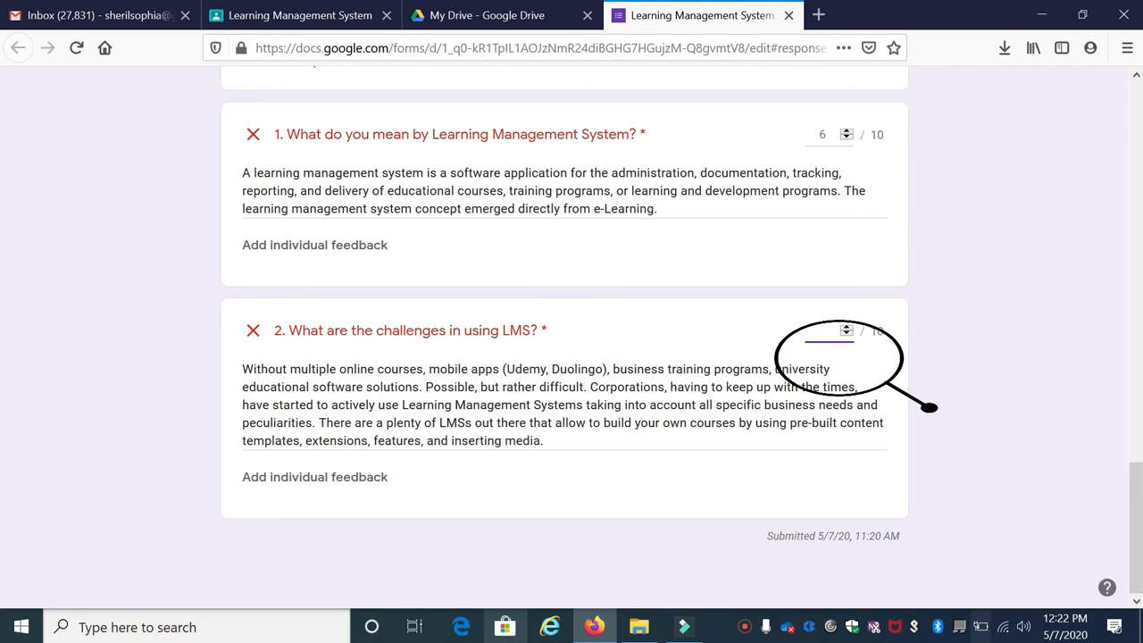
type("4")
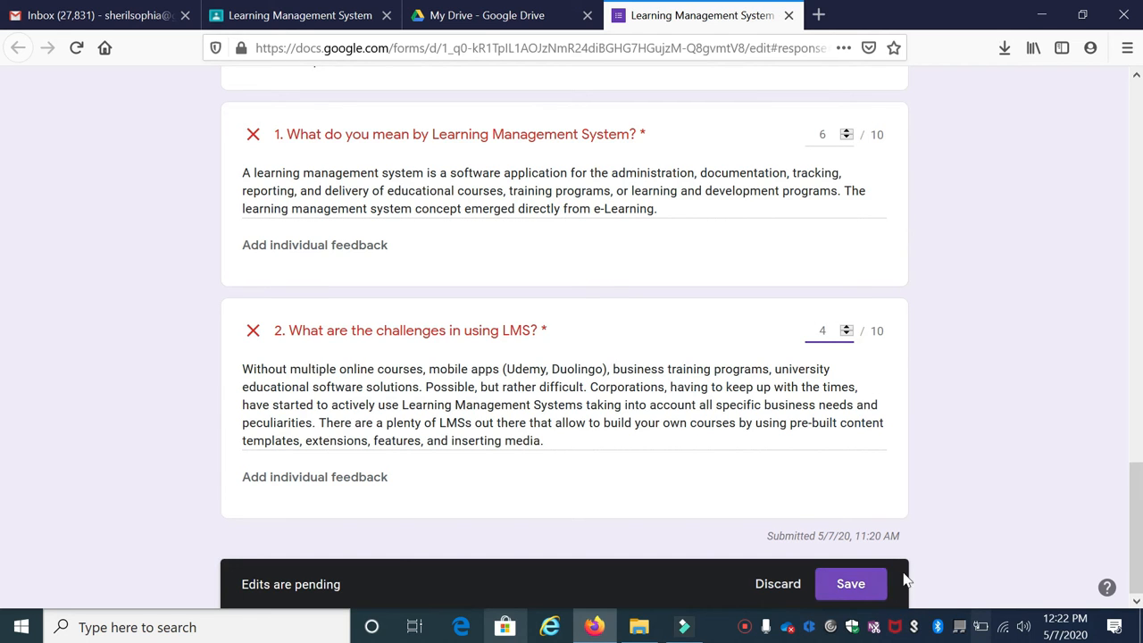
left_click(853, 585)
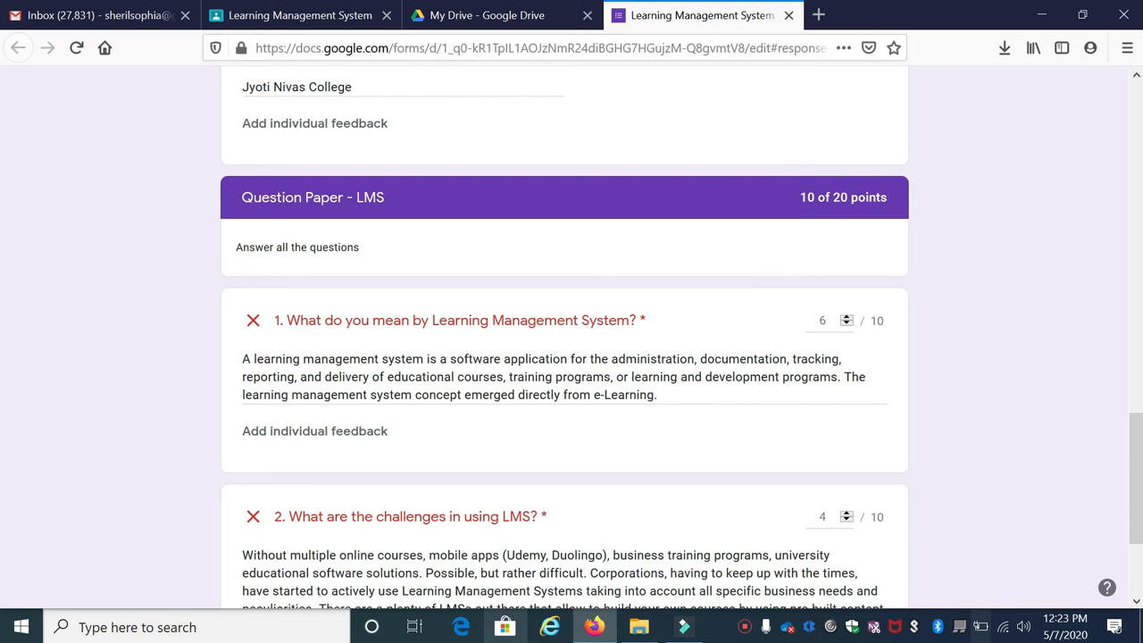
scroll(828, 227, "up", 10)
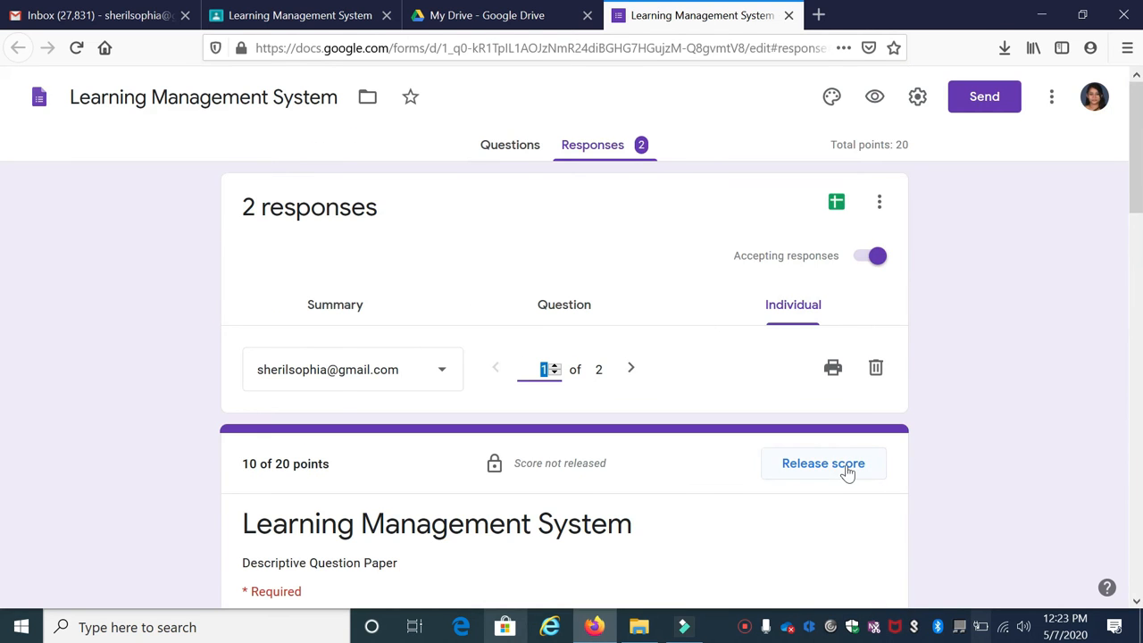
left_click(842, 473)
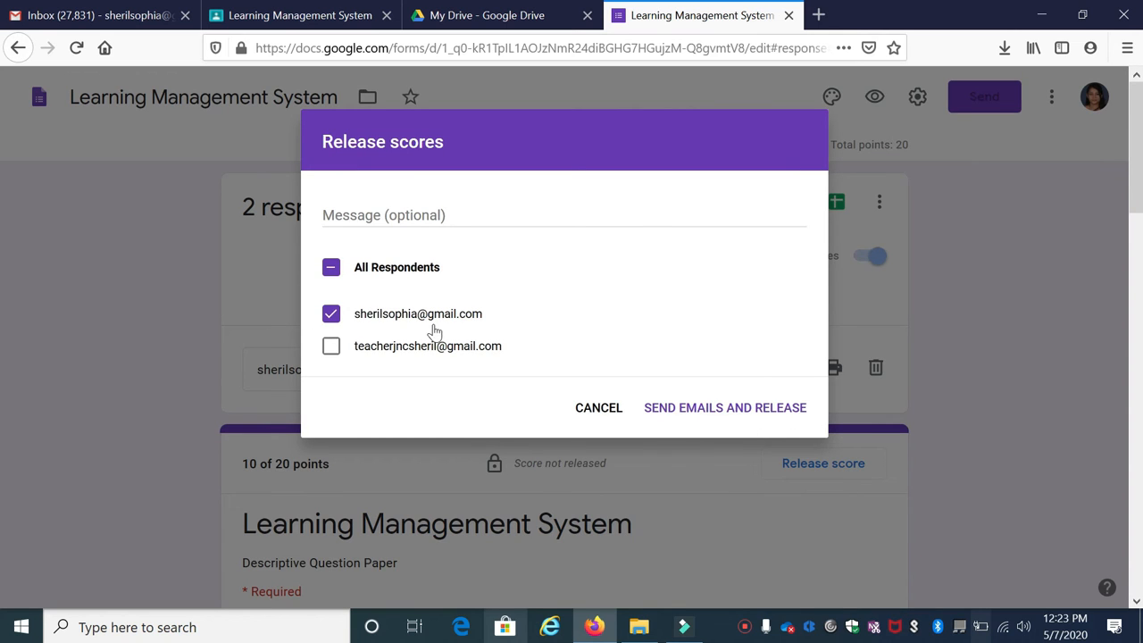
Release the first response's score with the note 'Try to read more about LMS Platforms.'
left_click(348, 207)
type("Try to read more about LMS Platforms.")
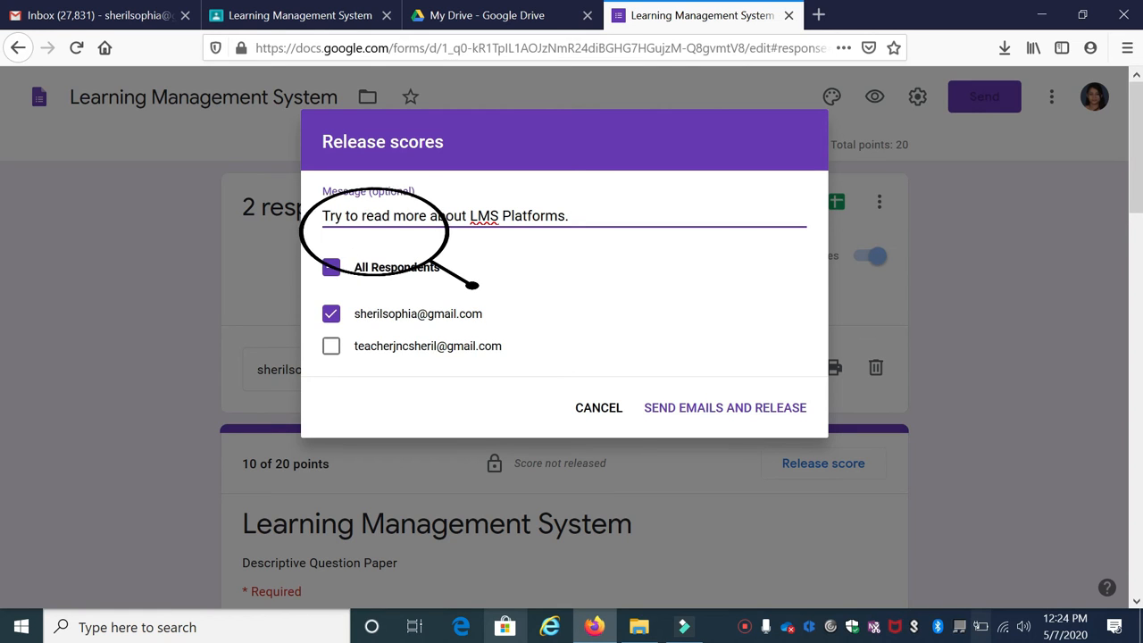
left_click(721, 408)
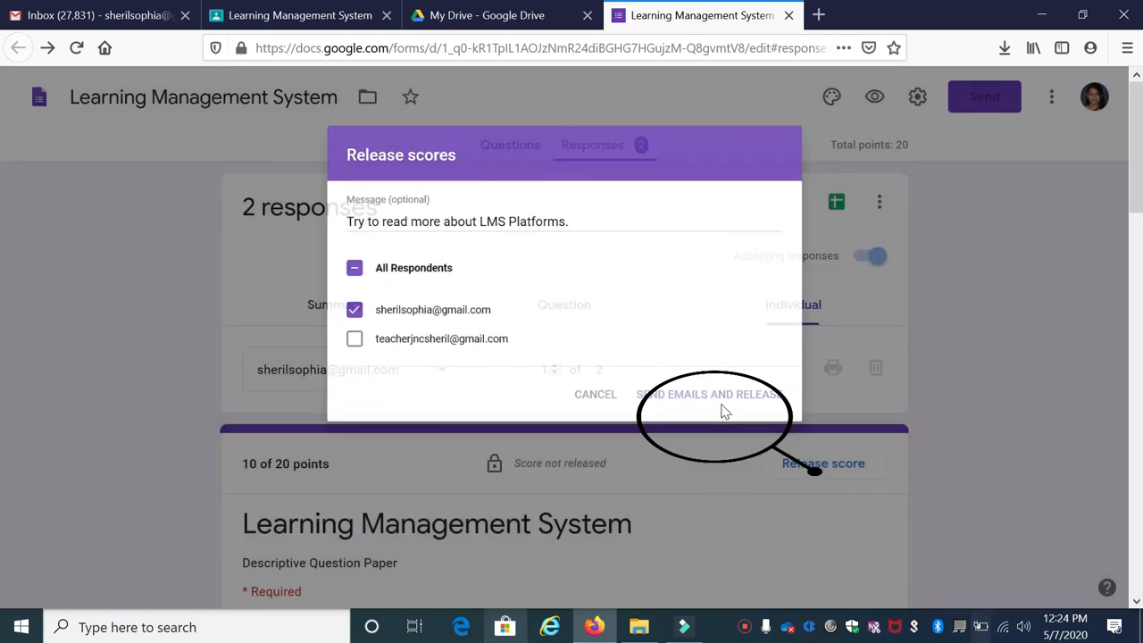
Scroll down the released response and open the respondent list
scroll(723, 411, "down", 10)
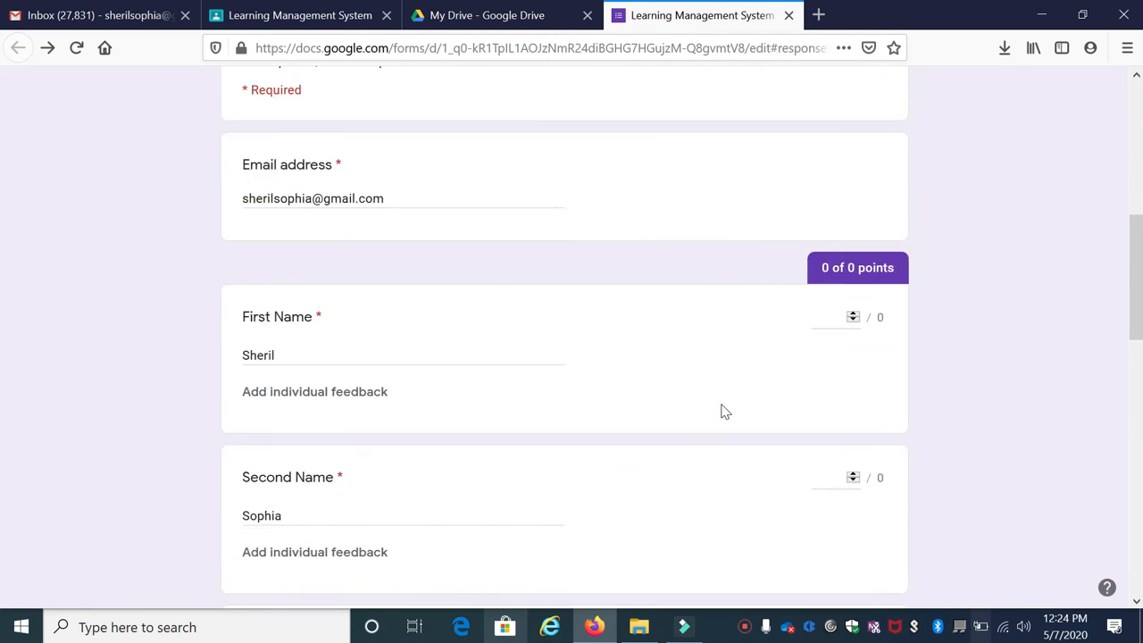
scroll(723, 410, "down", 5)
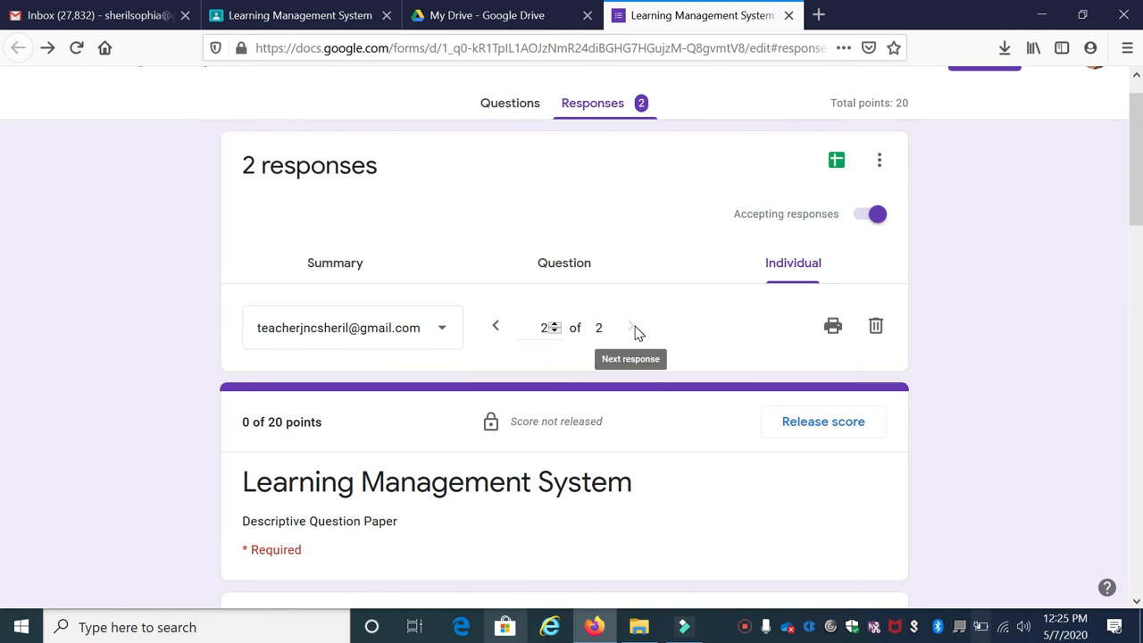
left_click(418, 335)
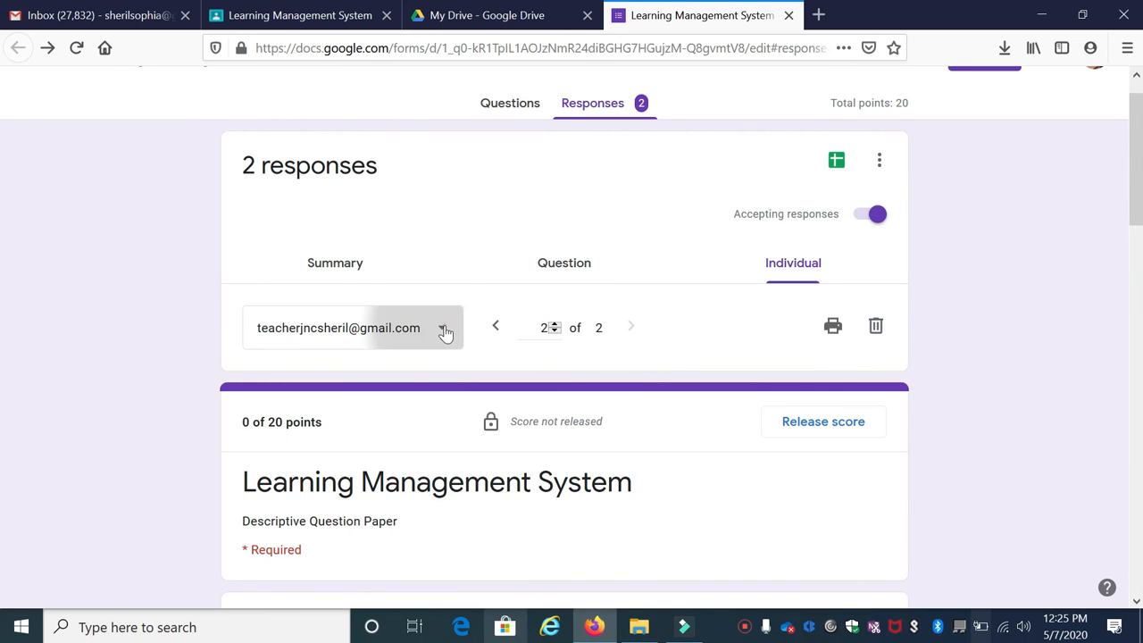
Switch to the second respondent's response and review the first answer
left_click(412, 336)
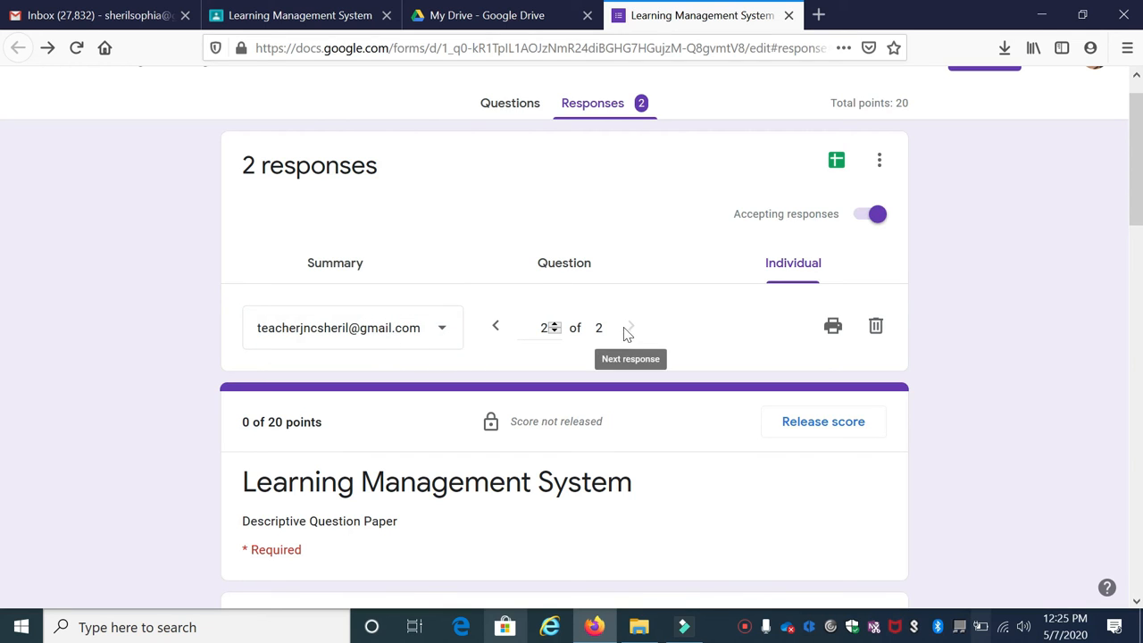
scroll(384, 377, "down", 5)
scroll(382, 377, "up", 5)
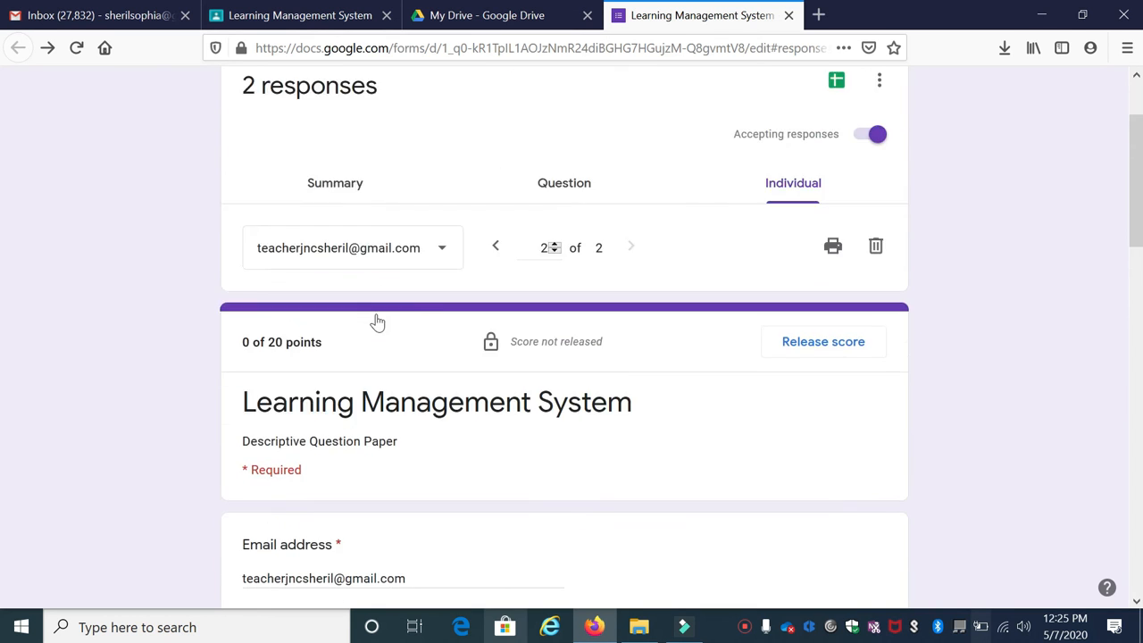
scroll(375, 321, "down", 3)
scroll(380, 335, "down", 10)
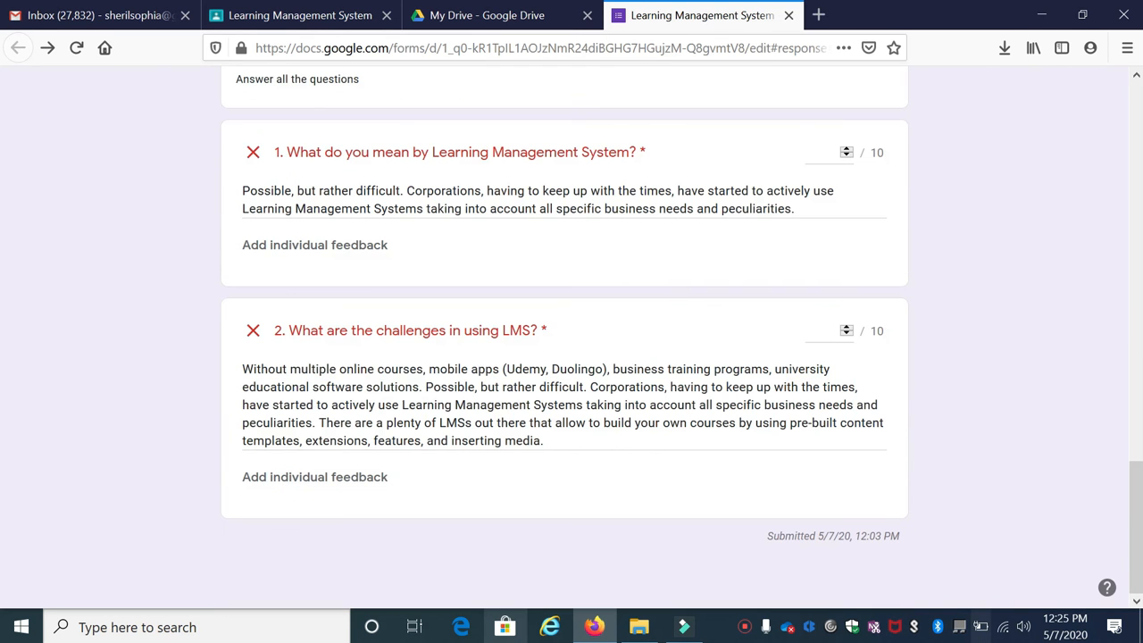
left_click_drag(239, 190, 378, 192)
left_click(321, 179)
left_click_drag(241, 191, 843, 199)
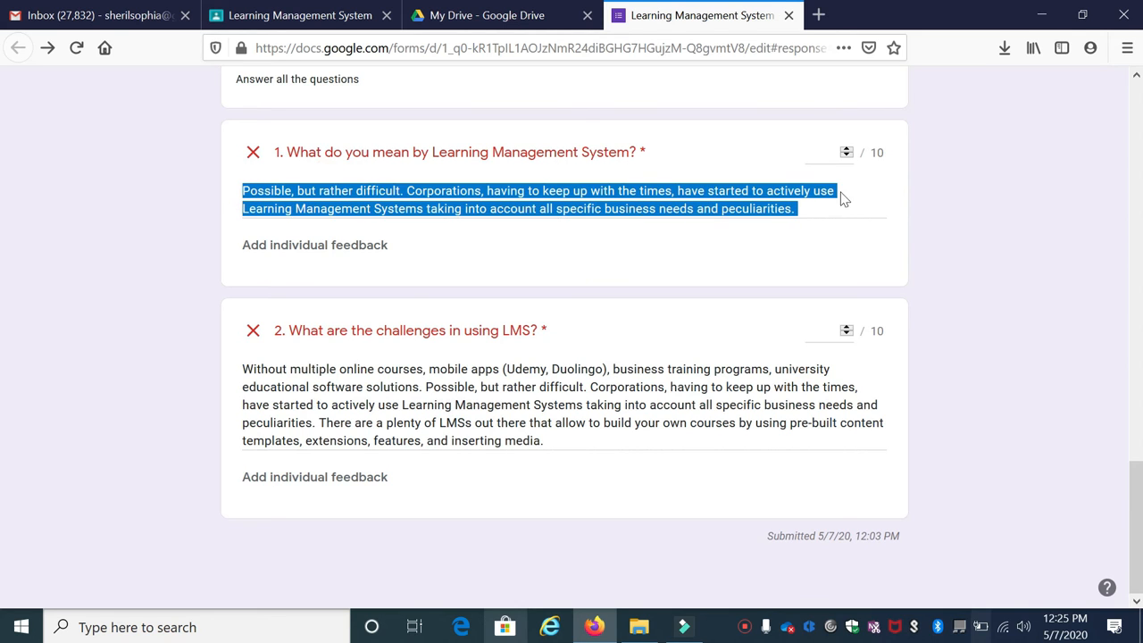
Score the second response 5 and 4 points, save, and start releasing the score
left_click(821, 151)
left_click(823, 331)
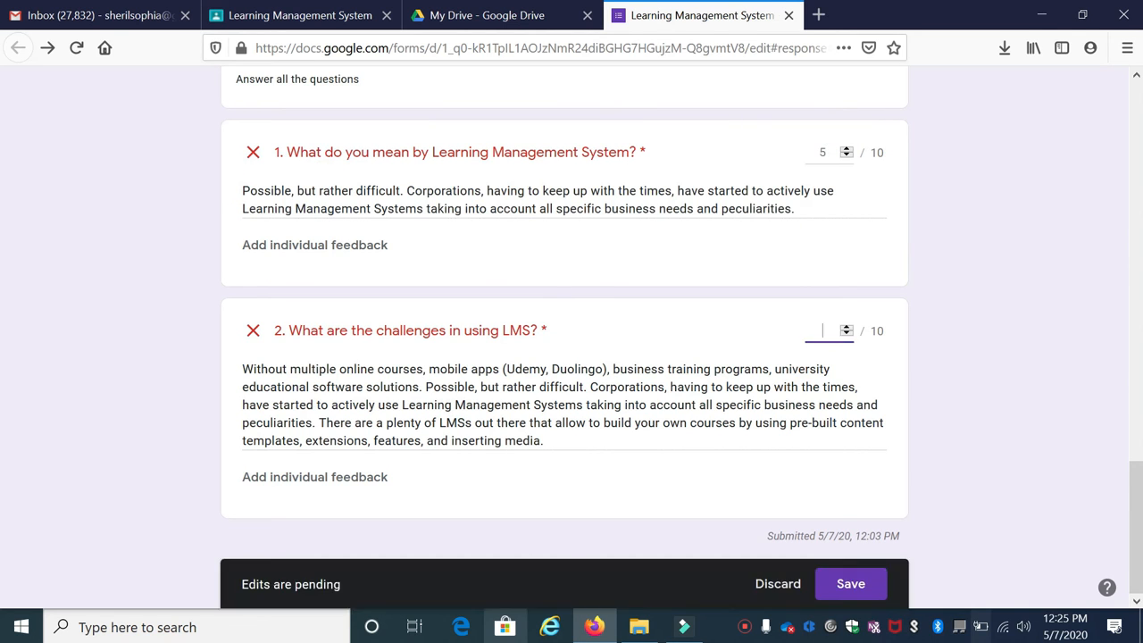
left_click(850, 584)
scroll(750, 533, "down", 5)
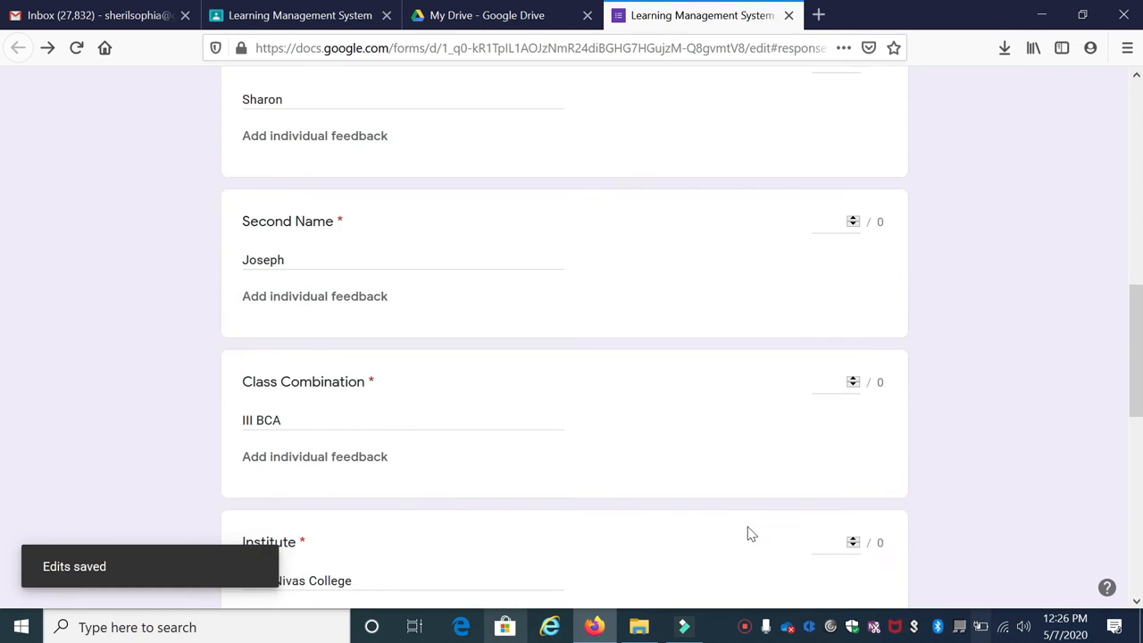
scroll(750, 533, "down", 10)
scroll(819, 489, "up", 3)
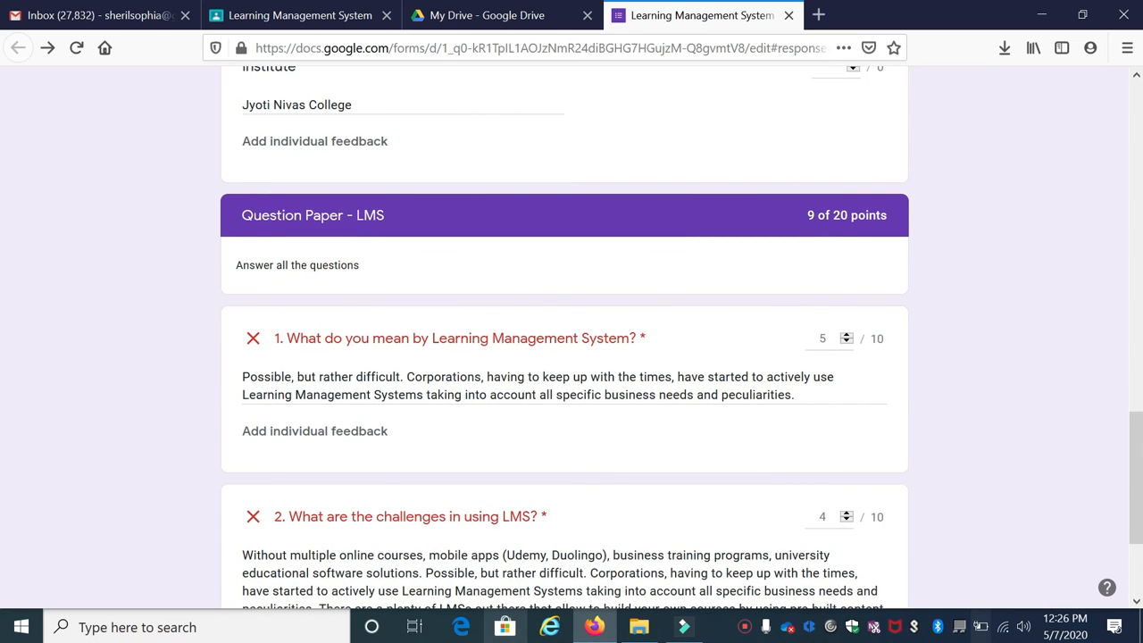
scroll(812, 230, "up", 15)
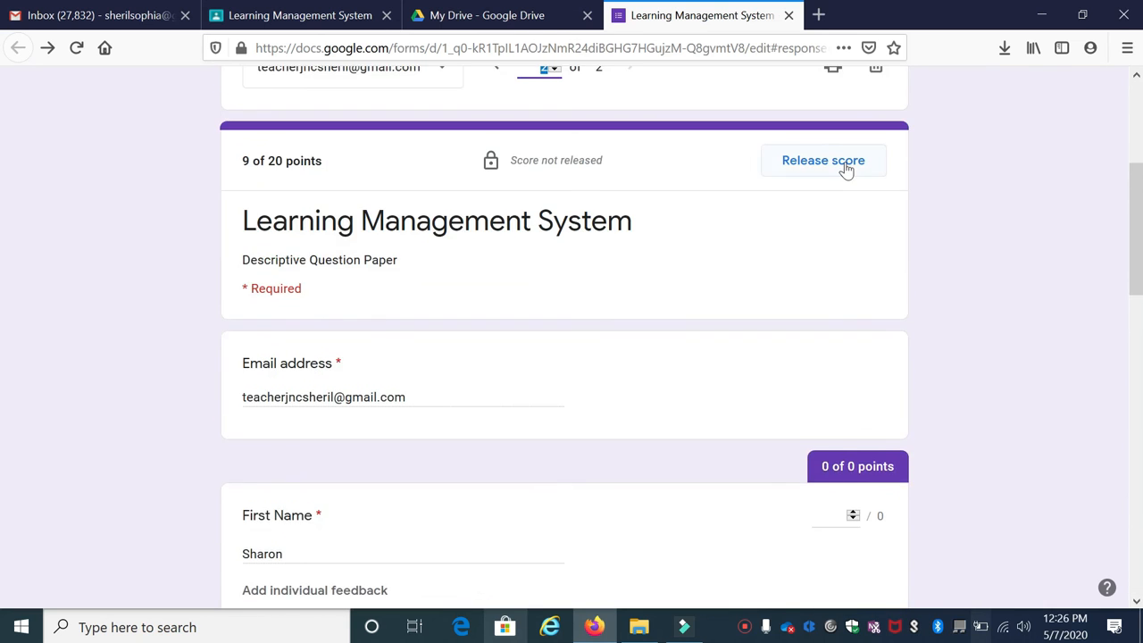
left_click(823, 160)
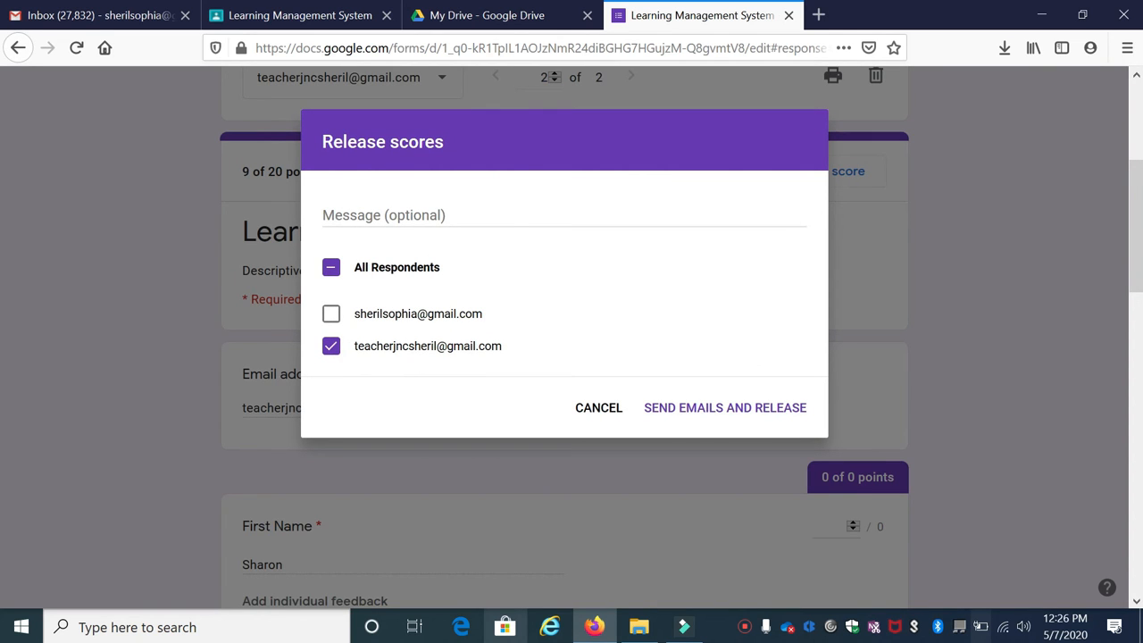
Release the second response's 9/20 score with the note 'Try to read more on LMS.'
left_click(390, 212)
type("Try to read more on LMS.")
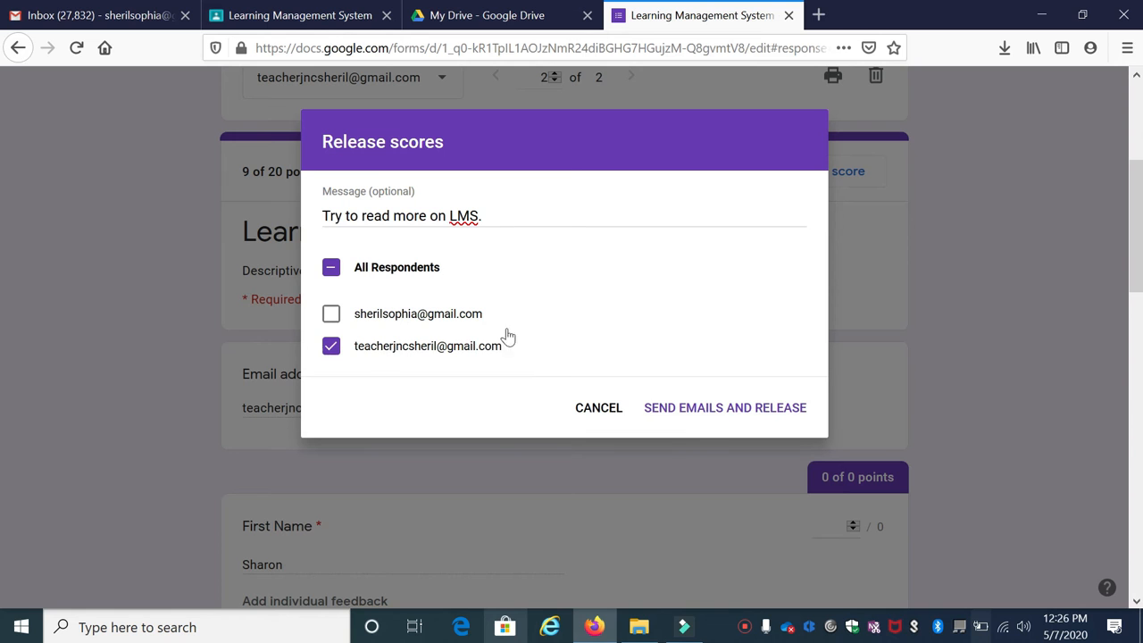
left_click(701, 419)
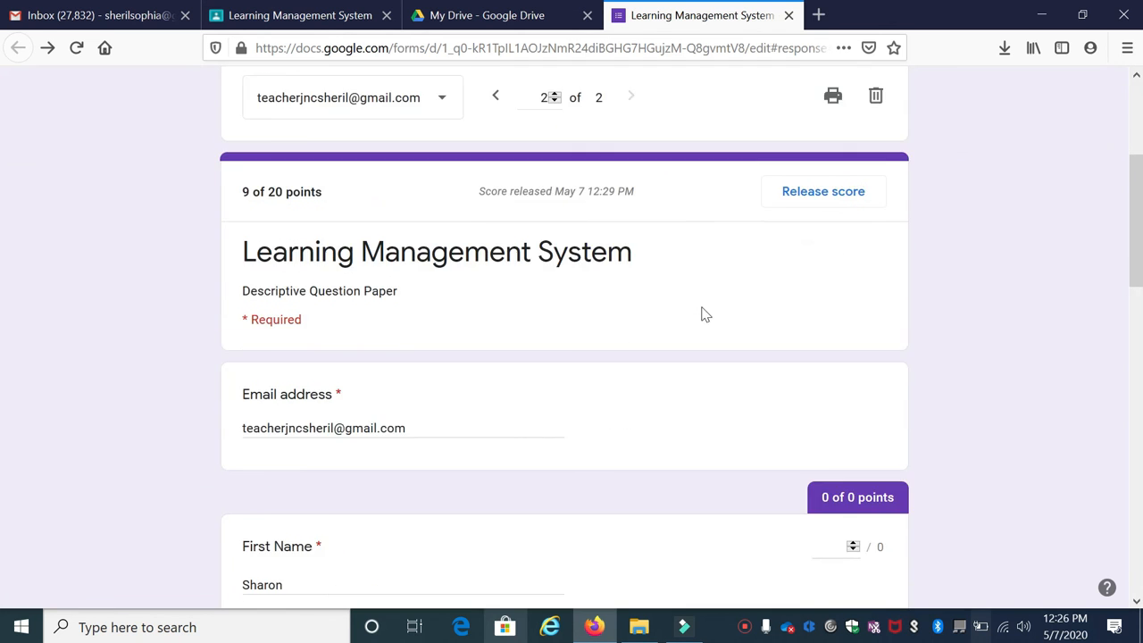
scroll(706, 340, "down", 9)
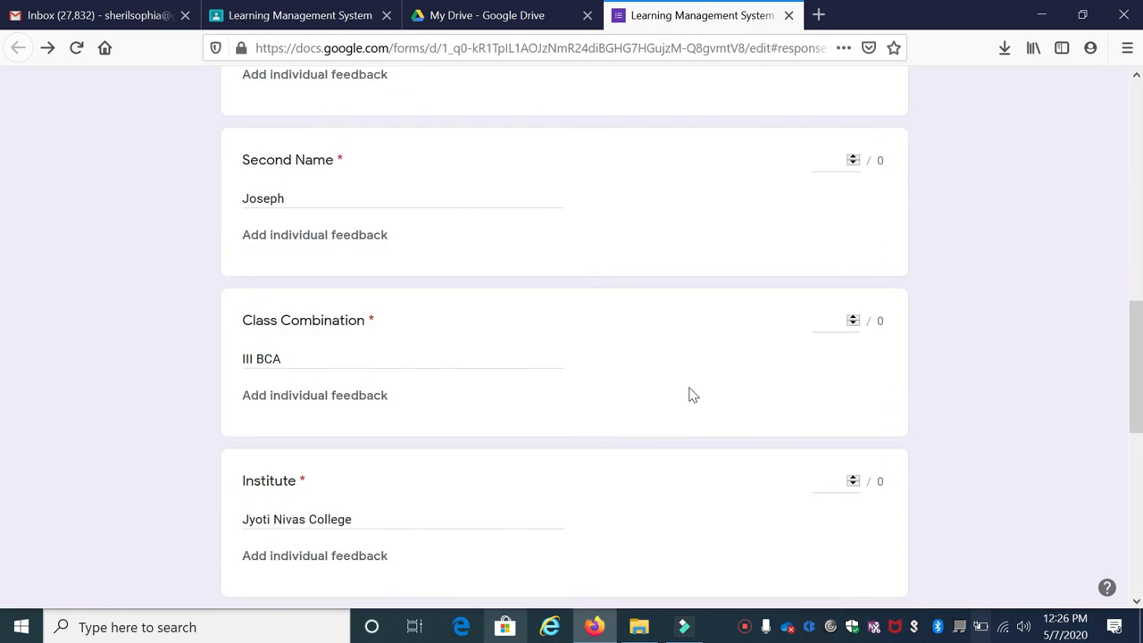
scroll(696, 389, "up", 10)
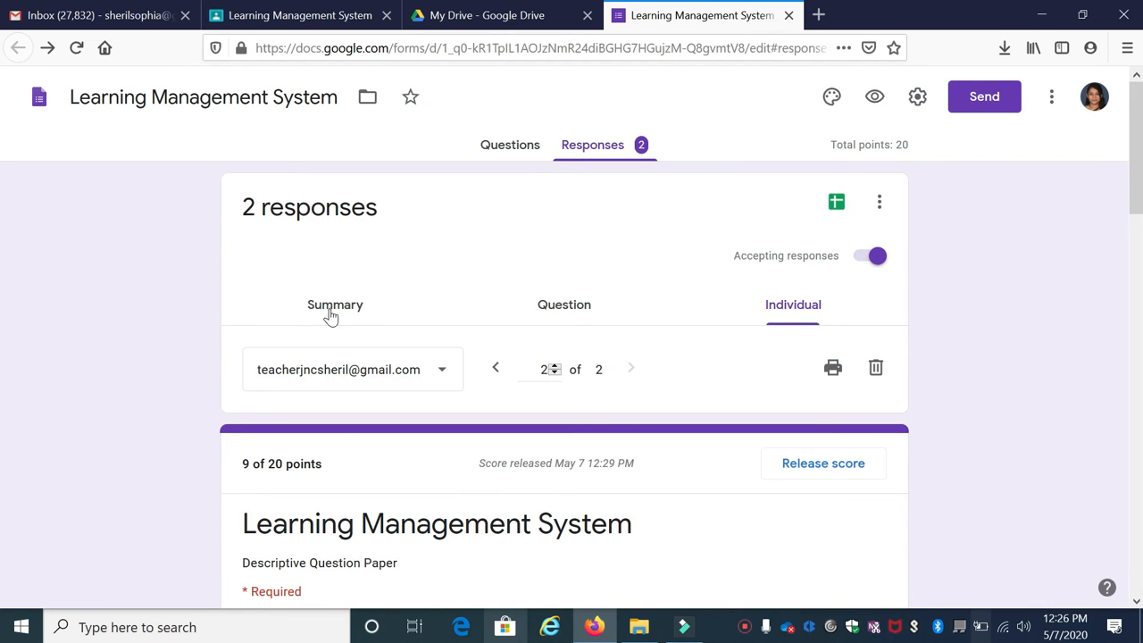
left_click(330, 312)
scroll(365, 369, "down", 5)
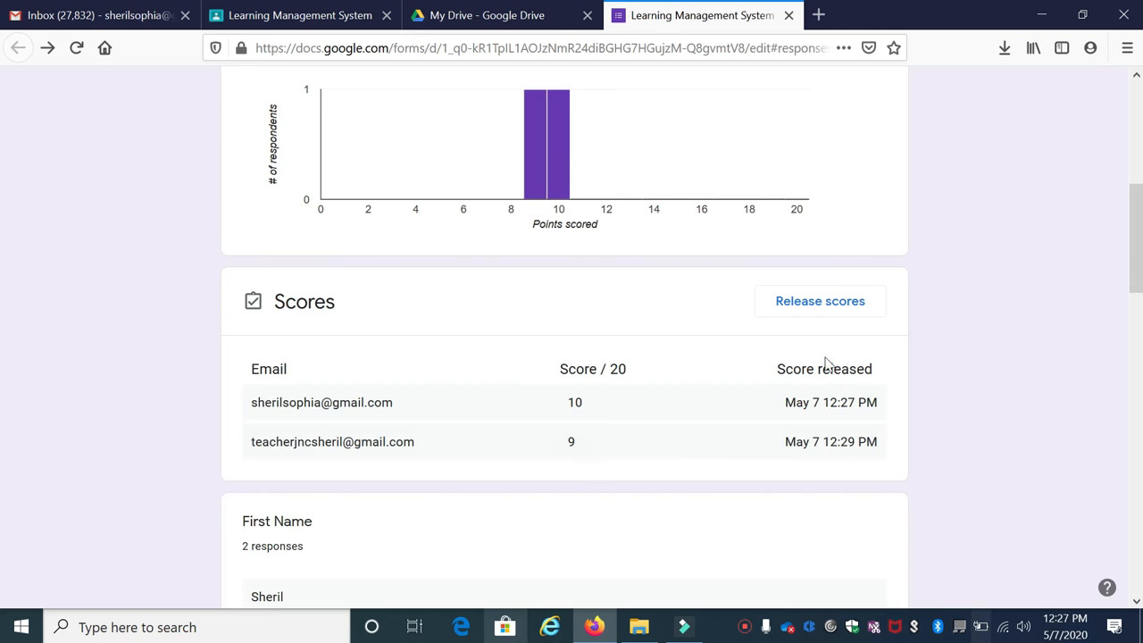
scroll(539, 274, "down", 2)
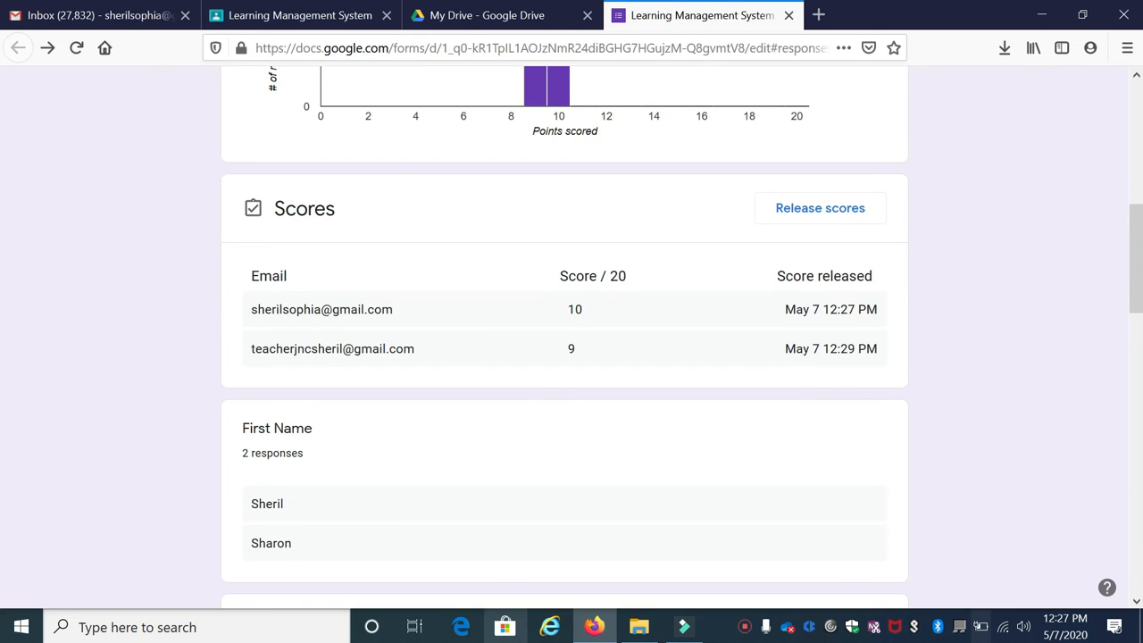
left_click(548, 349)
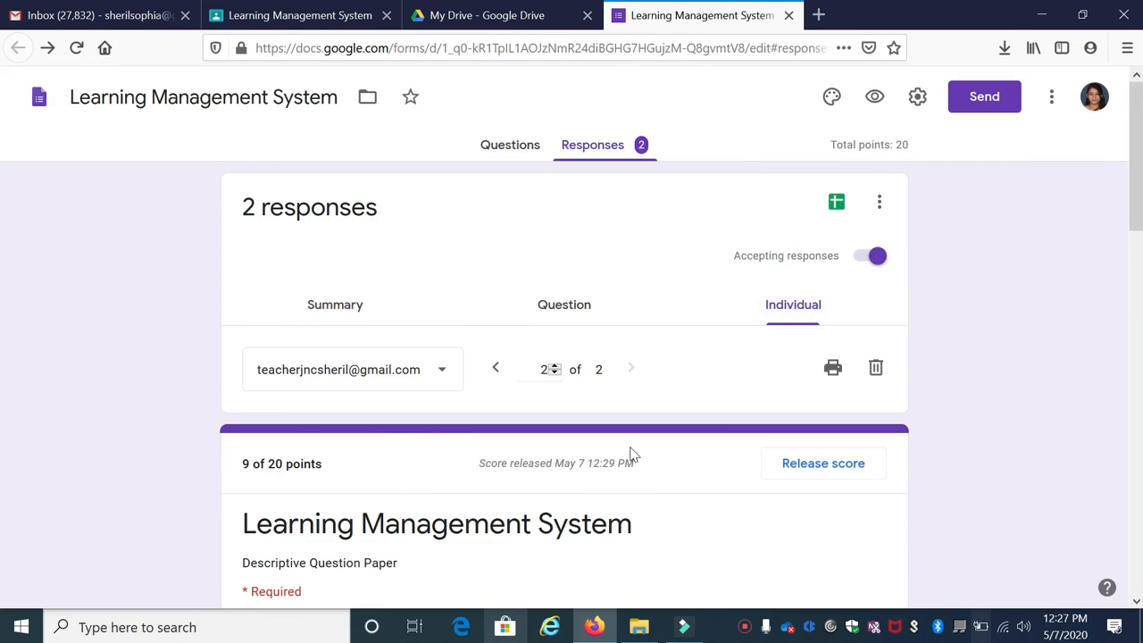
Return to the responses Summary to view the Scores table with 10 and 9 of 20
scroll(625, 420, "down", 5)
scroll(616, 402, "down", 10)
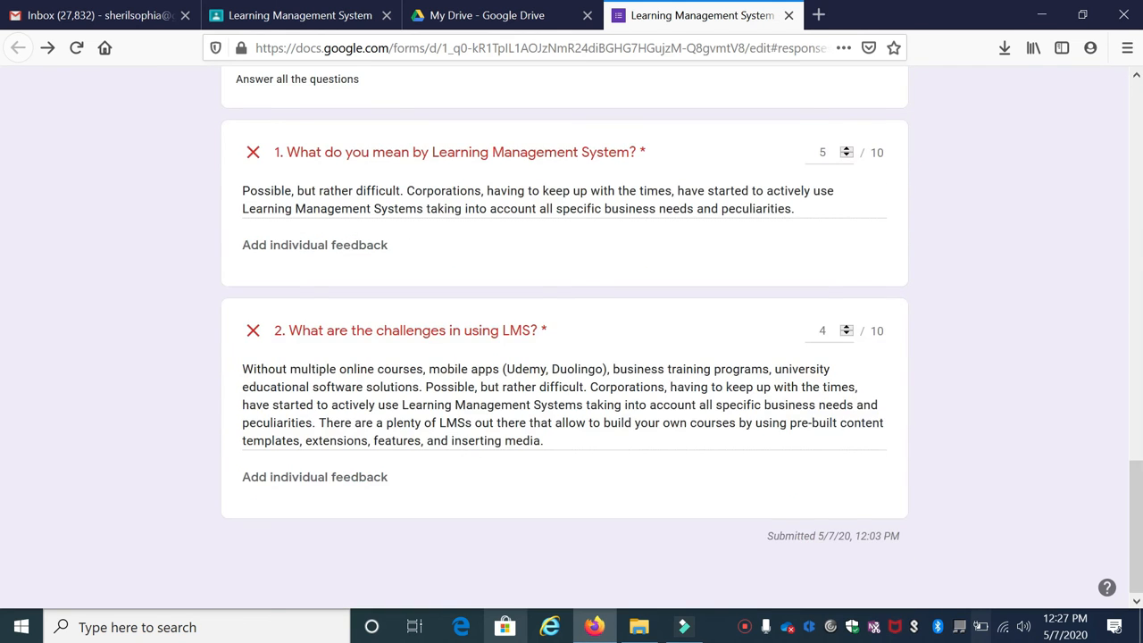
left_click(332, 309)
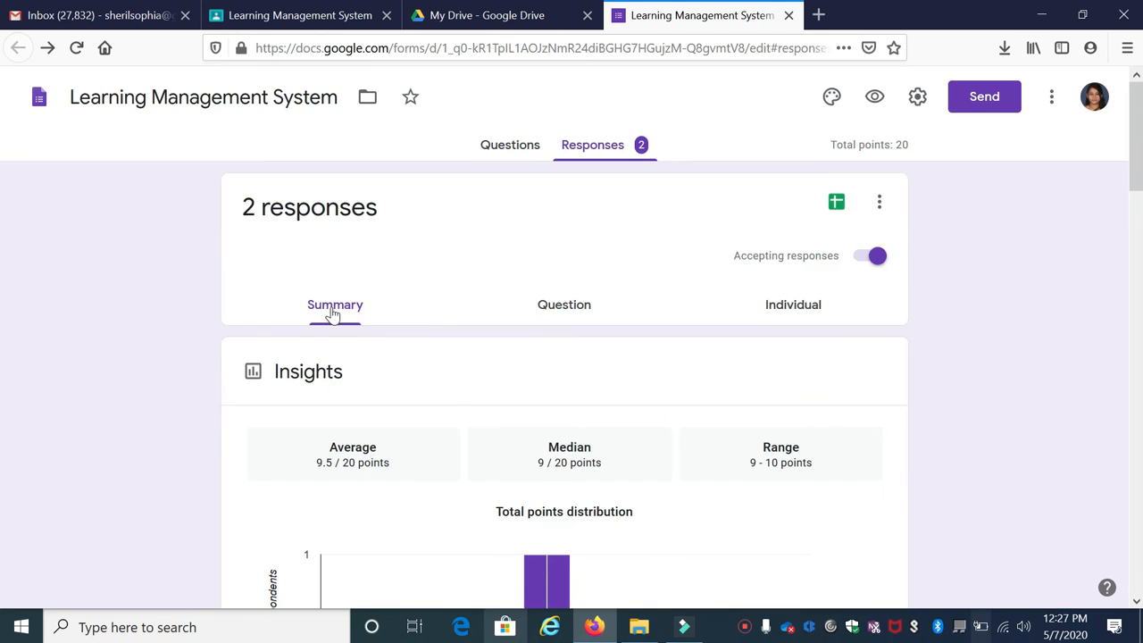
scroll(614, 394, "down", 5)
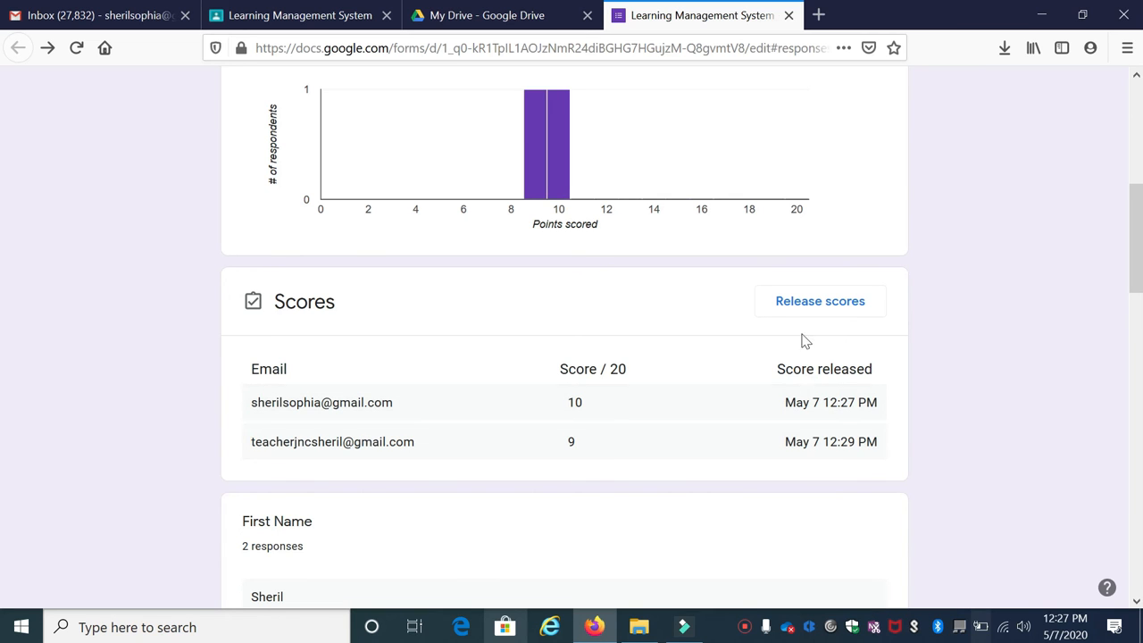
Open the release-scores options for all respondents, then close them without changes
left_click(809, 308)
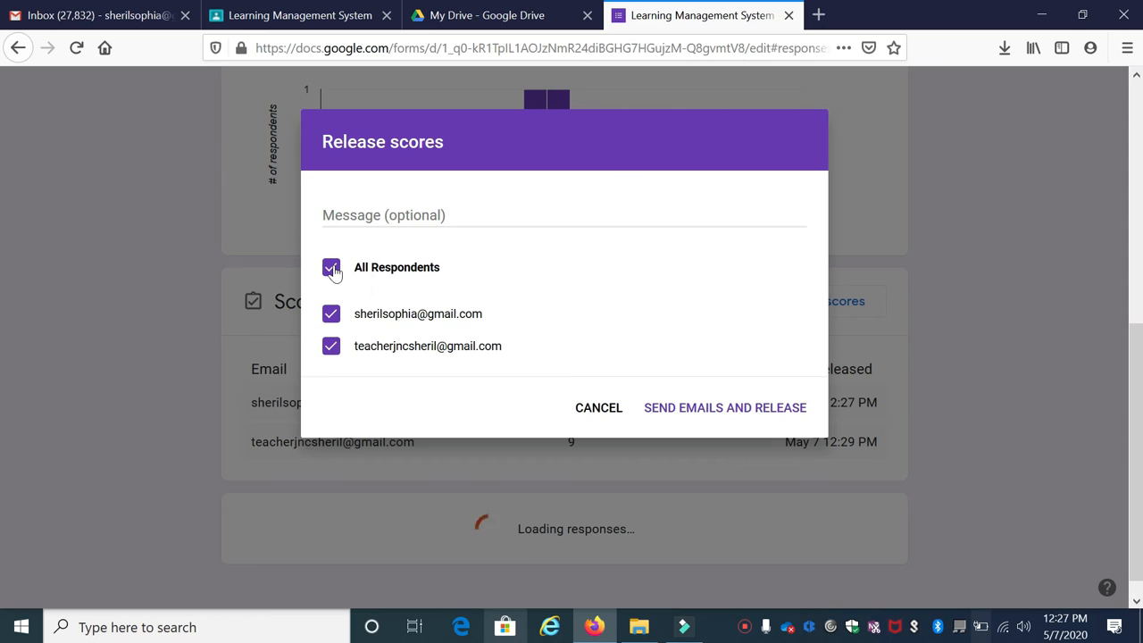
left_click(349, 216)
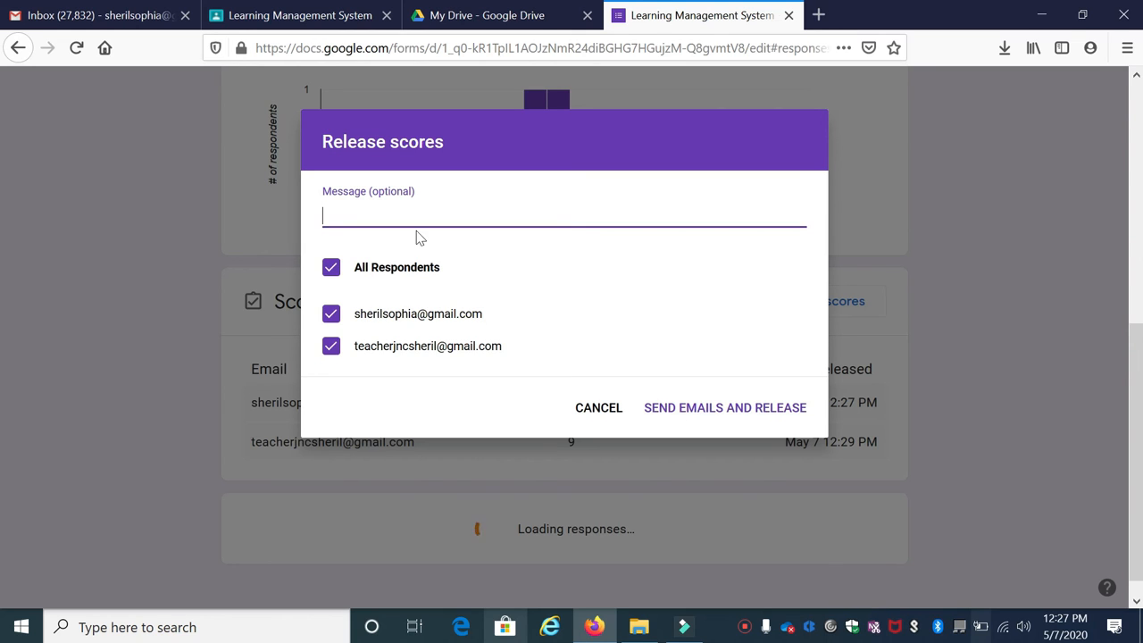
left_click(679, 407)
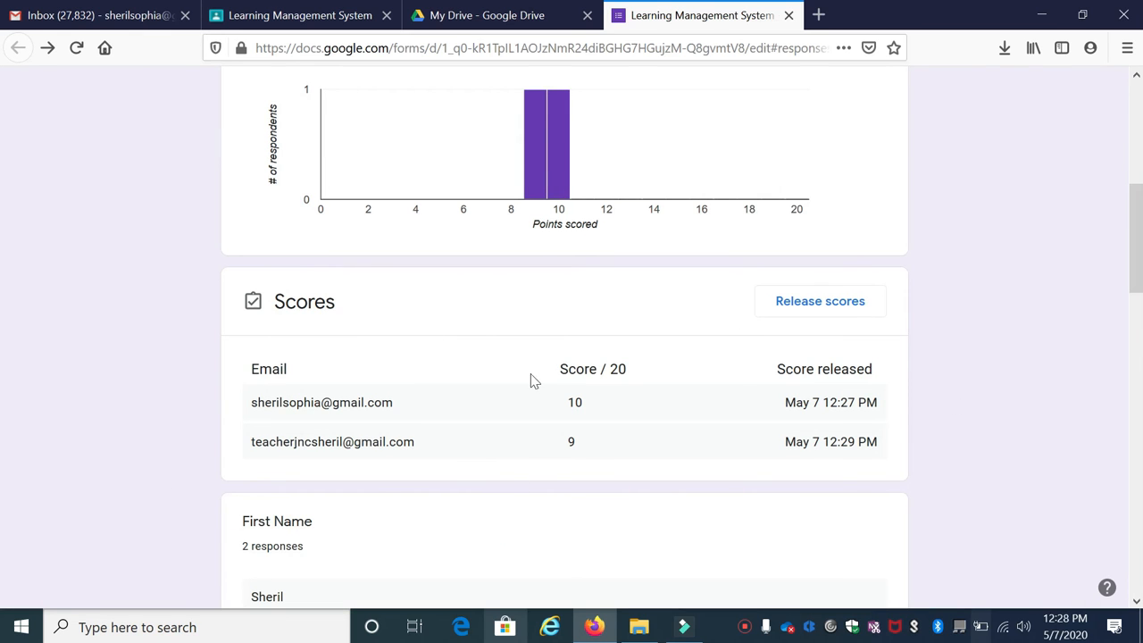
scroll(563, 390, "up", 2)
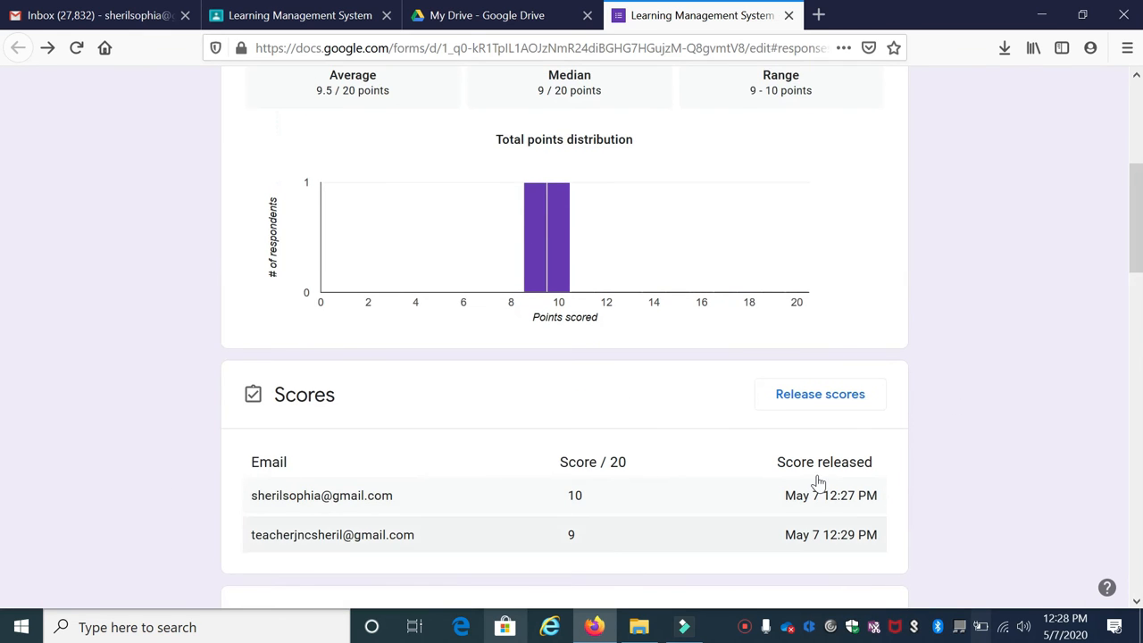
scroll(826, 504, "down", 4)
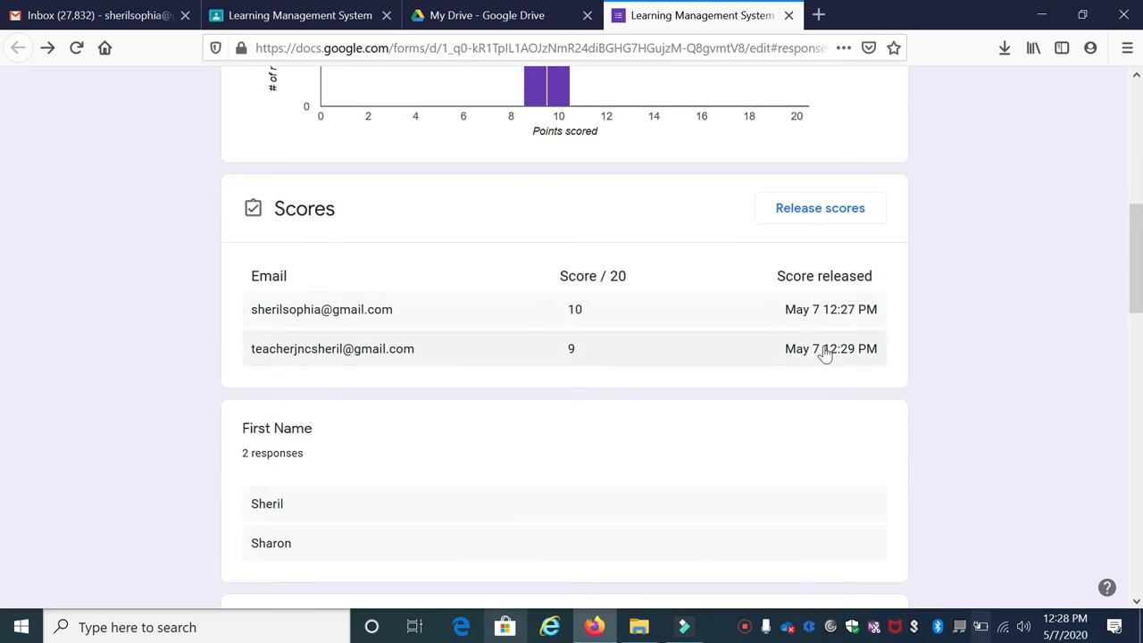
scroll(377, 439, "up", 10)
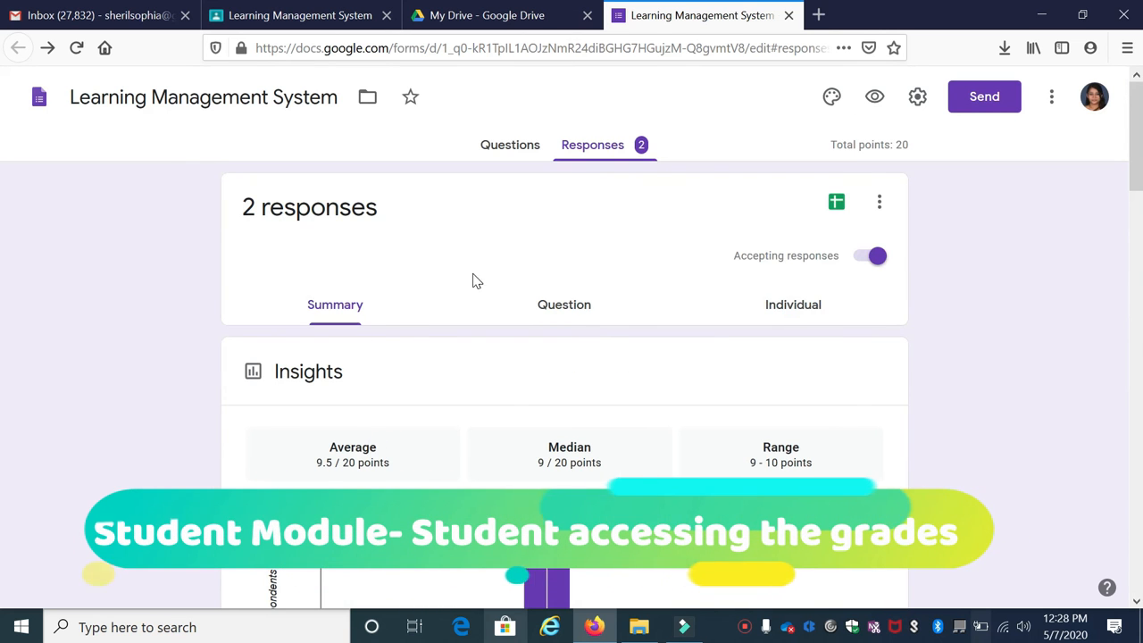
scroll(473, 280, "down", 8)
scroll(472, 281, "down", 3)
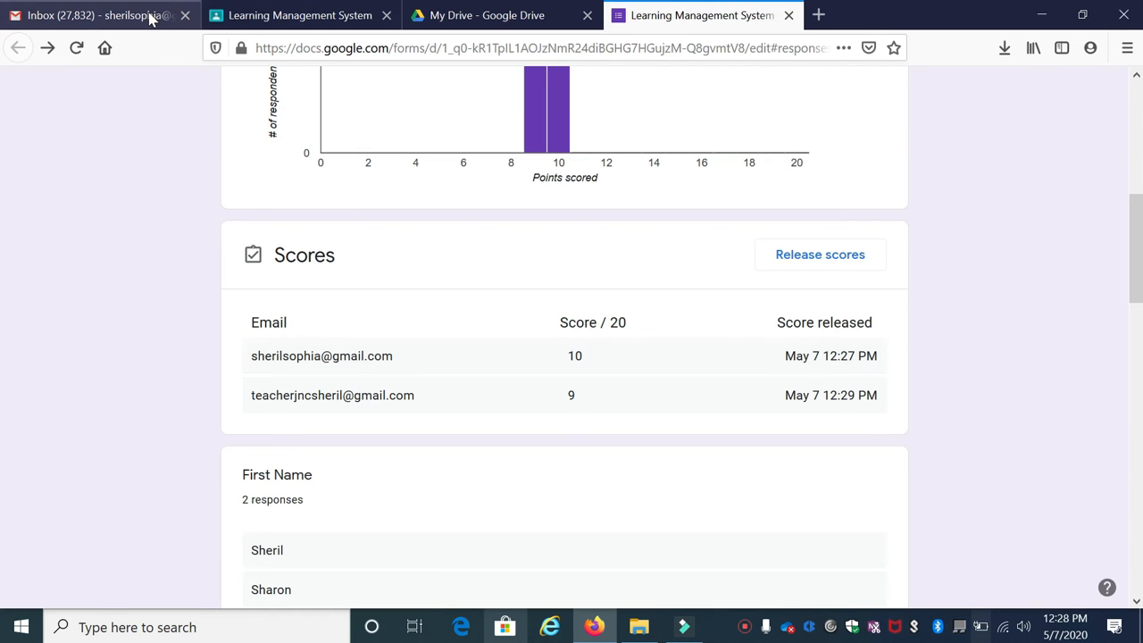
Open the 'Score released' email in Gmail showing the 10 / 20 score
left_click(150, 18)
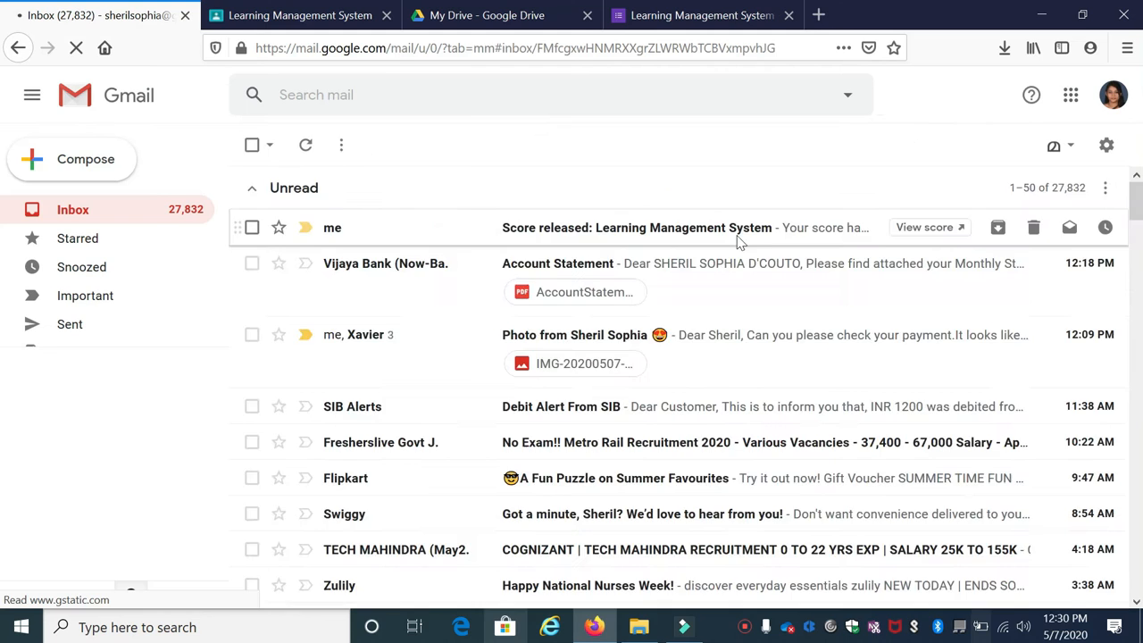
left_click(738, 230)
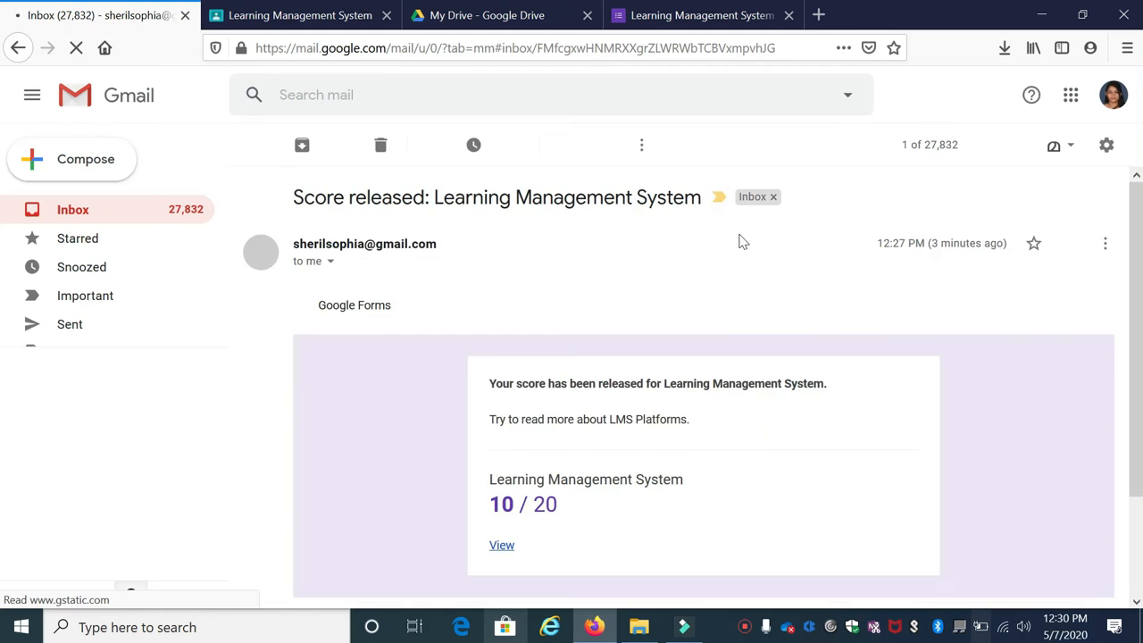
scroll(660, 278, "down", 2)
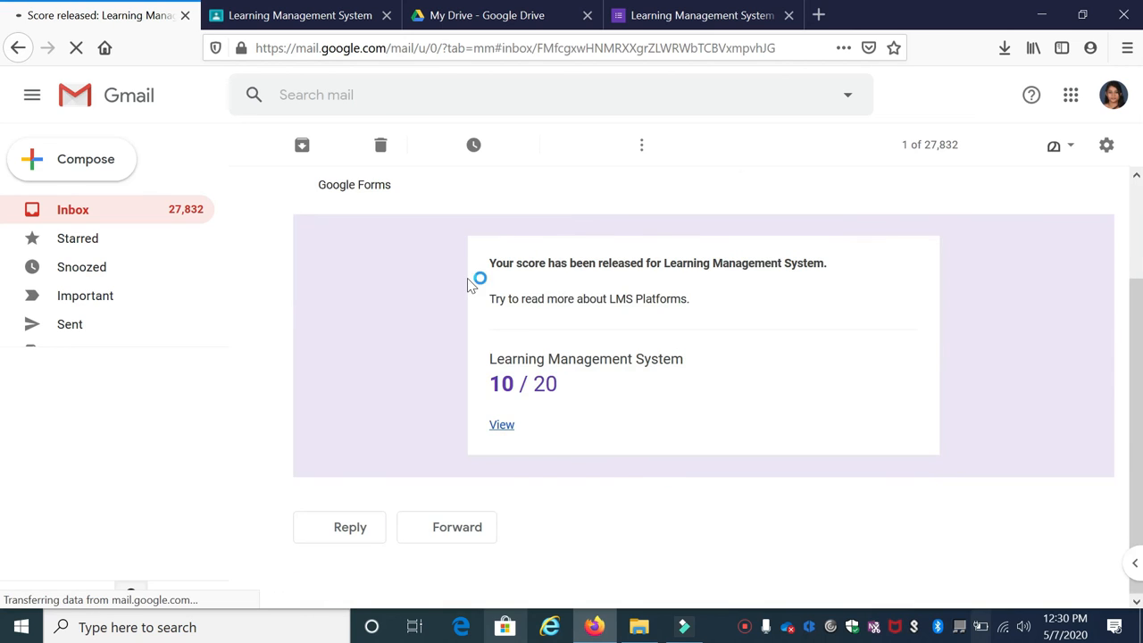
scroll(585, 420, "up", 2)
scroll(535, 357, "down", 2)
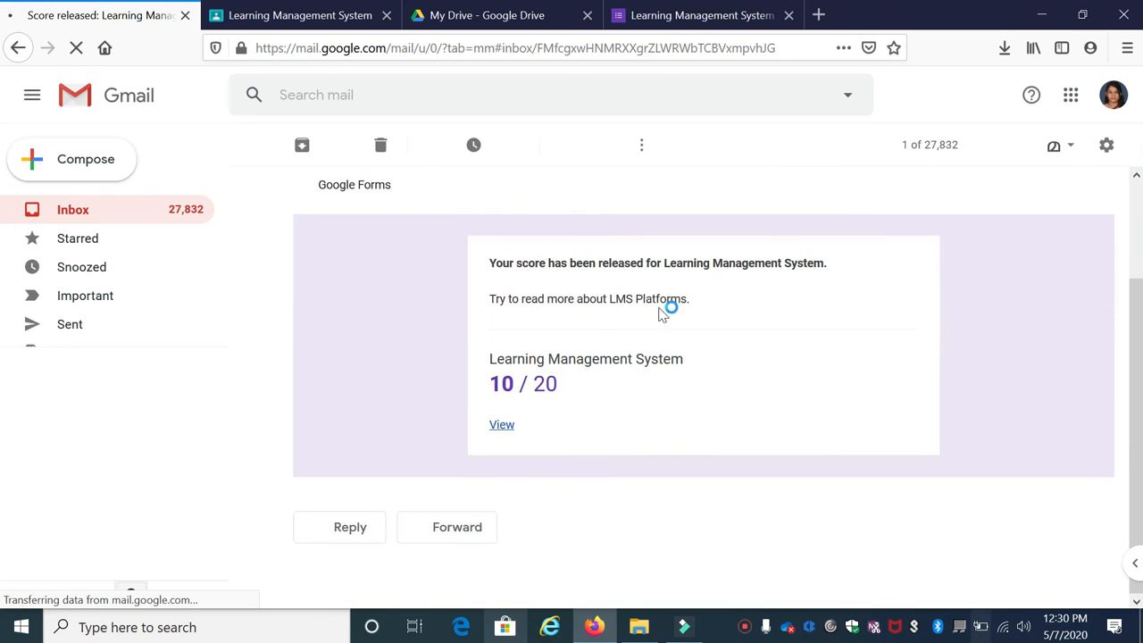
View the released response in Forms from the email, then close that tab
left_click(501, 425)
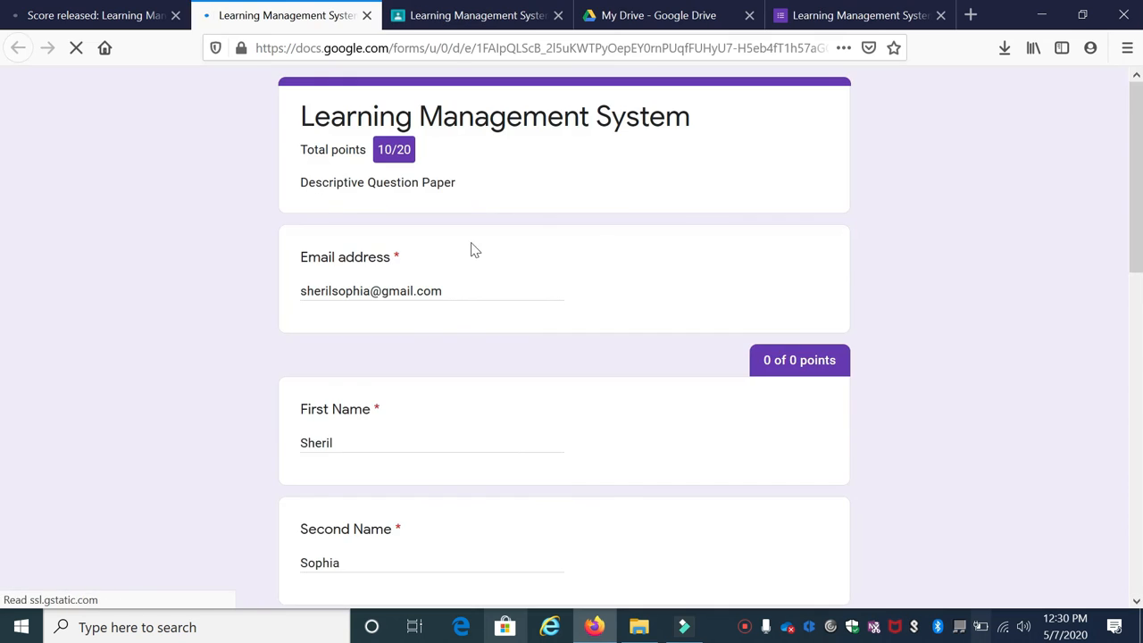
scroll(482, 250, "down", 5)
scroll(489, 257, "down", 10)
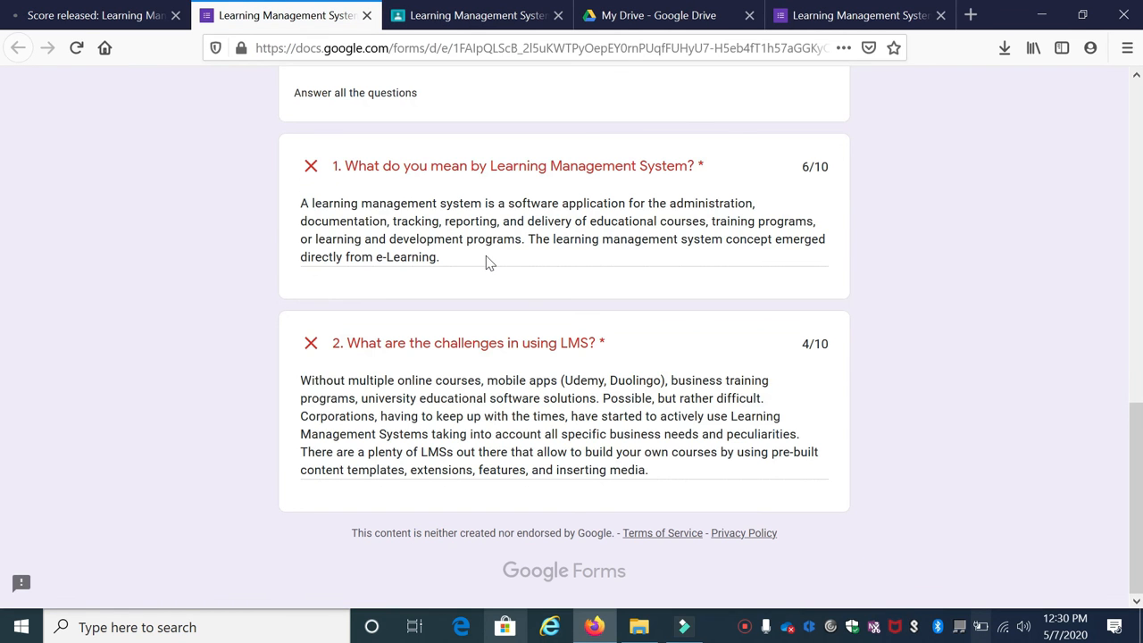
scroll(815, 167, "up", 15)
left_click(366, 15)
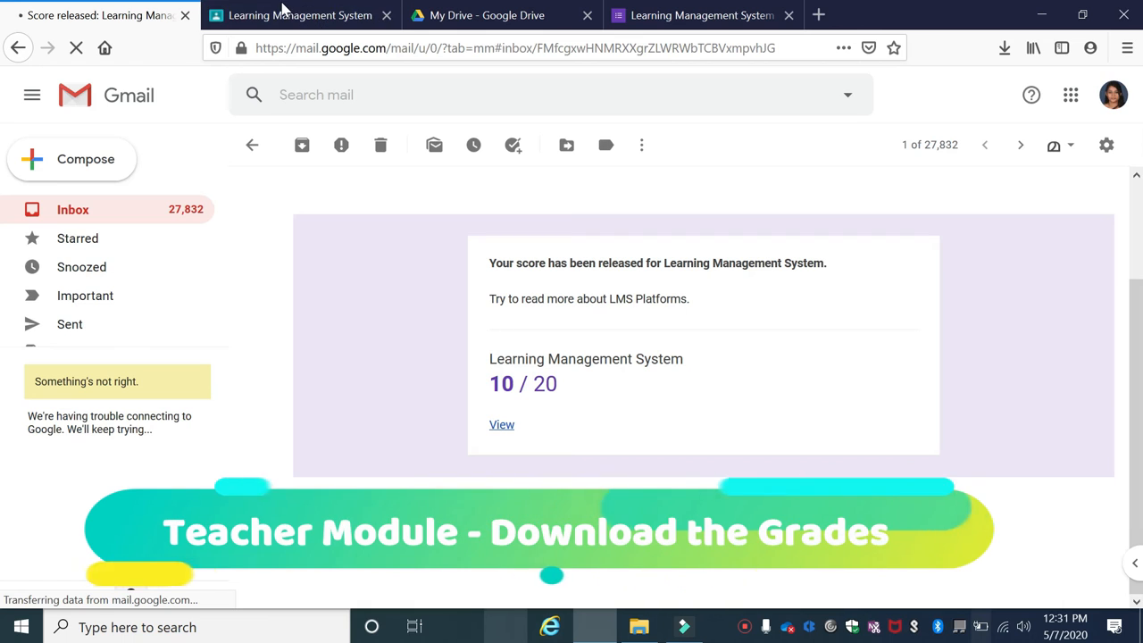
Switch to the Google Classroom tab showing the quiz's Student work page
left_click(371, 17)
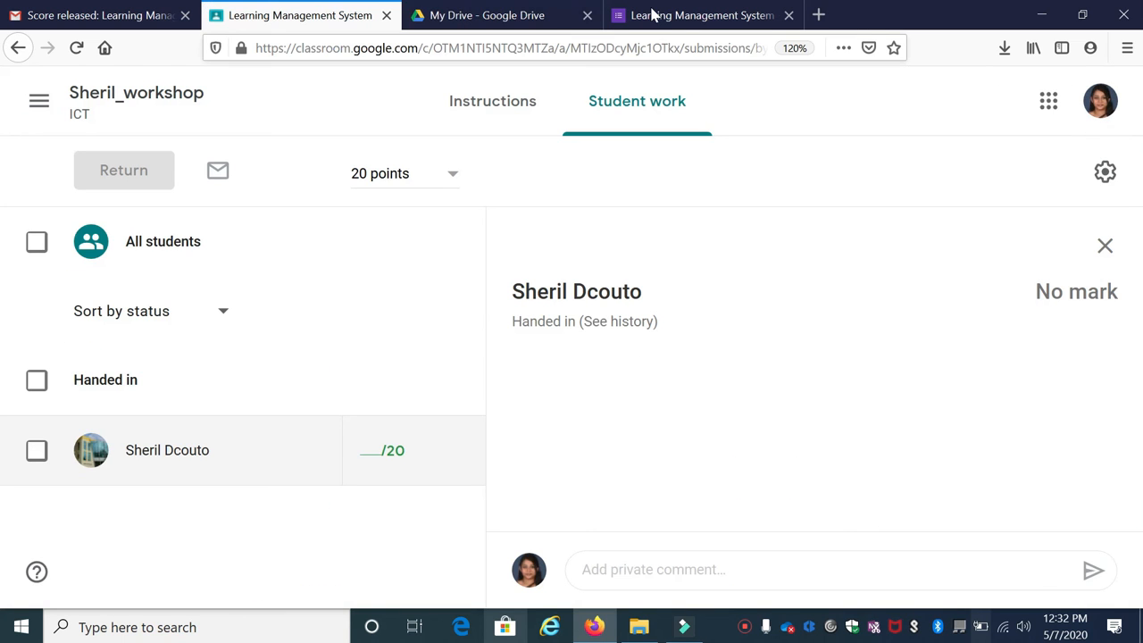
Cross-check the Forms scores table and enter a grade of 9/20 for the student in Classroom
left_click(700, 16)
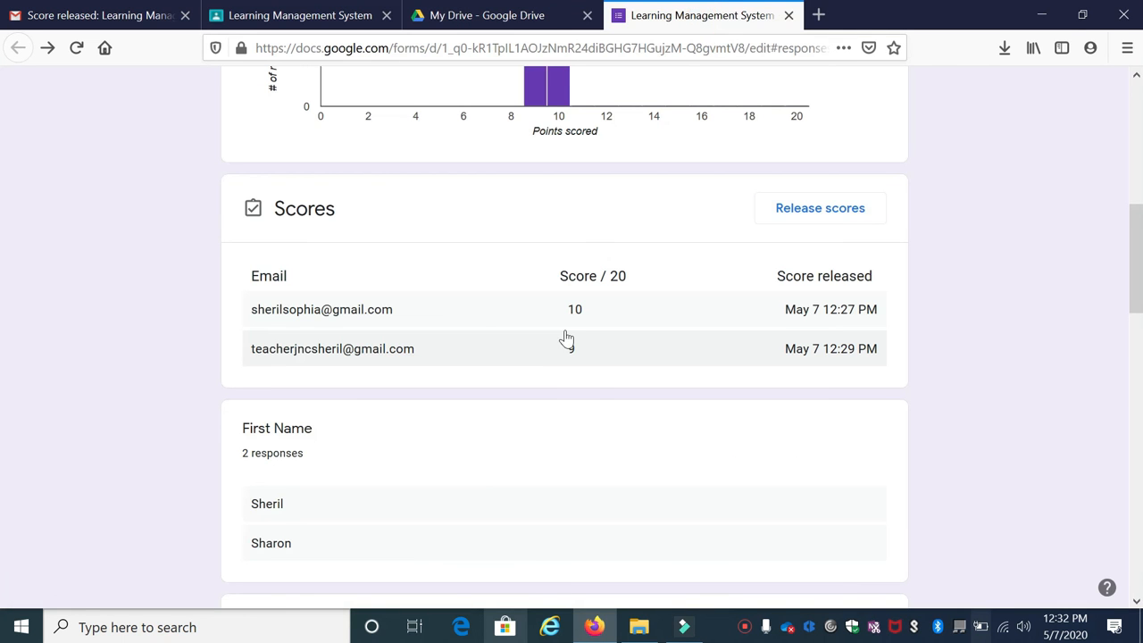
left_click(320, 20)
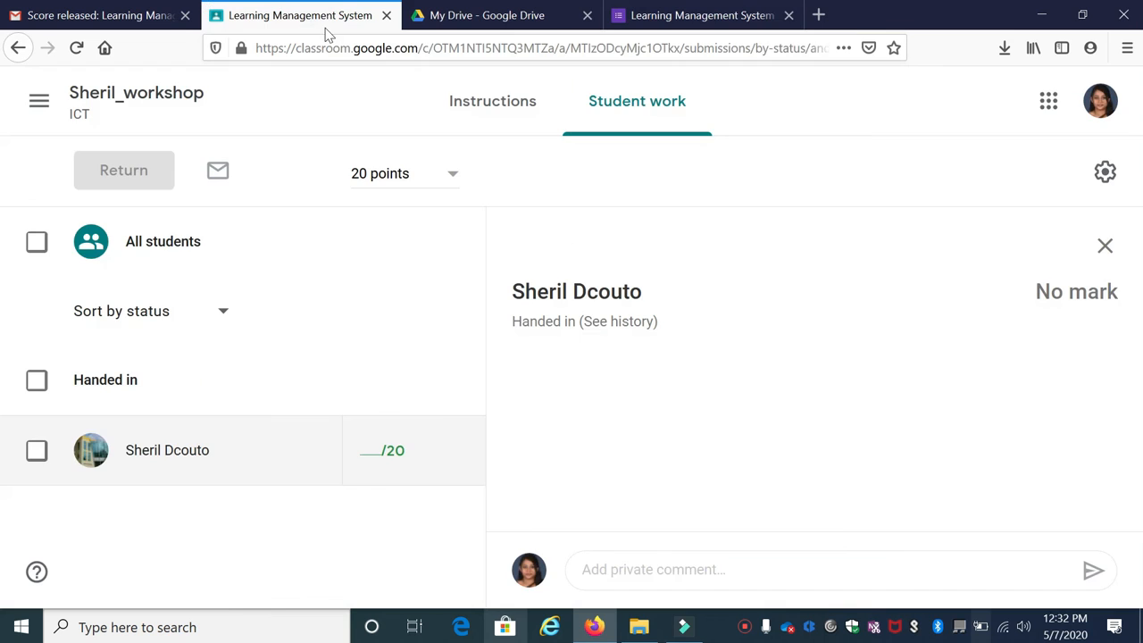
left_click(369, 445)
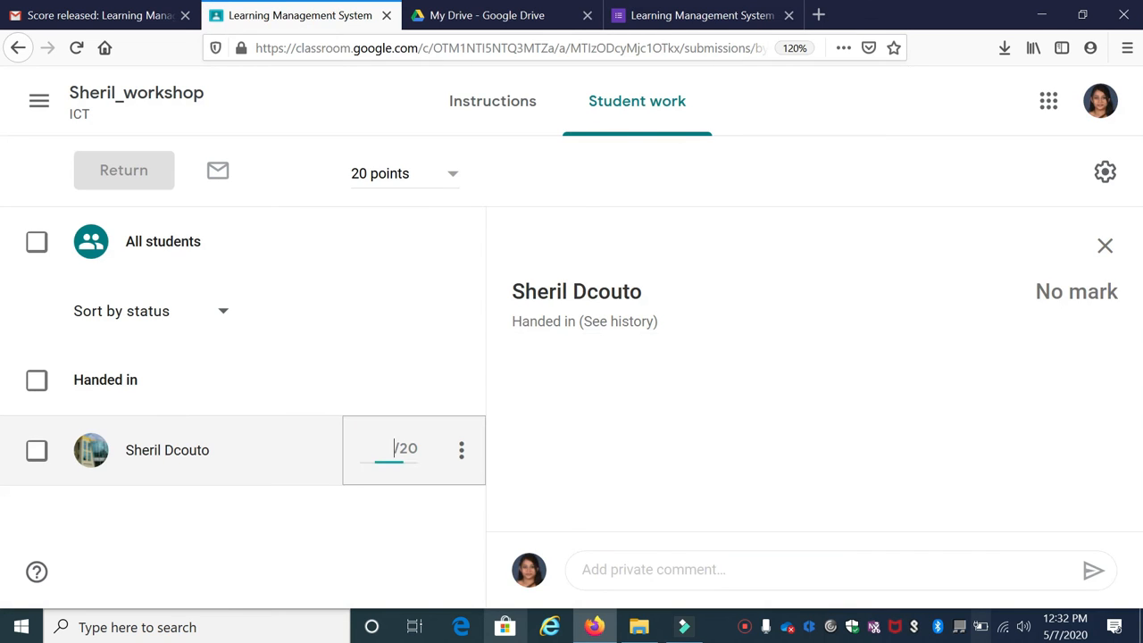
type("9")
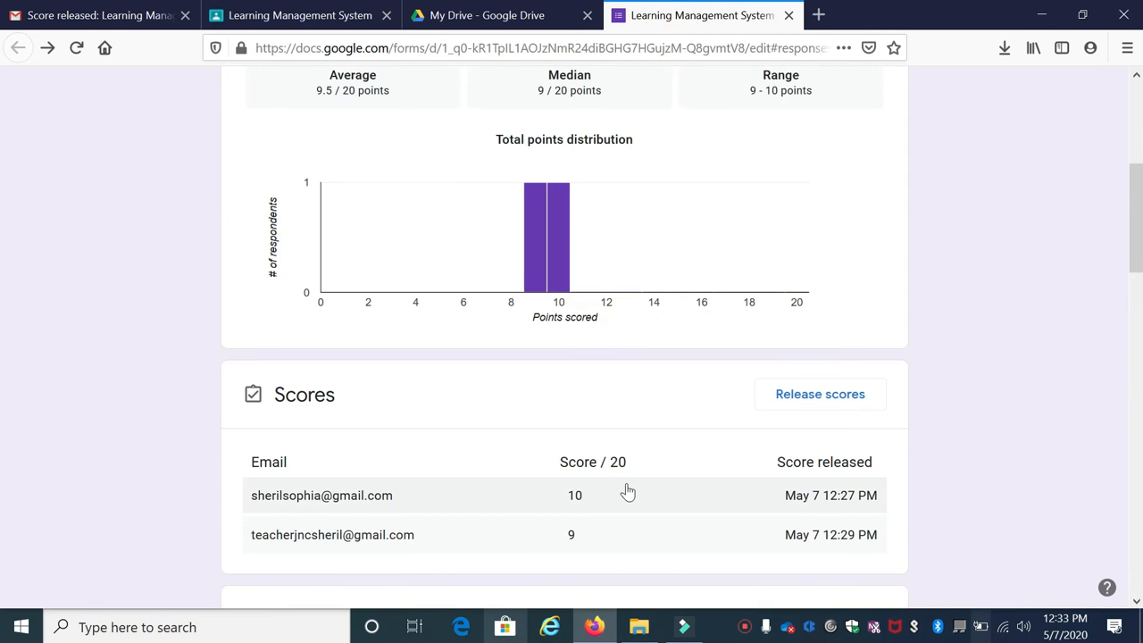
scroll(572, 429, "down", 3)
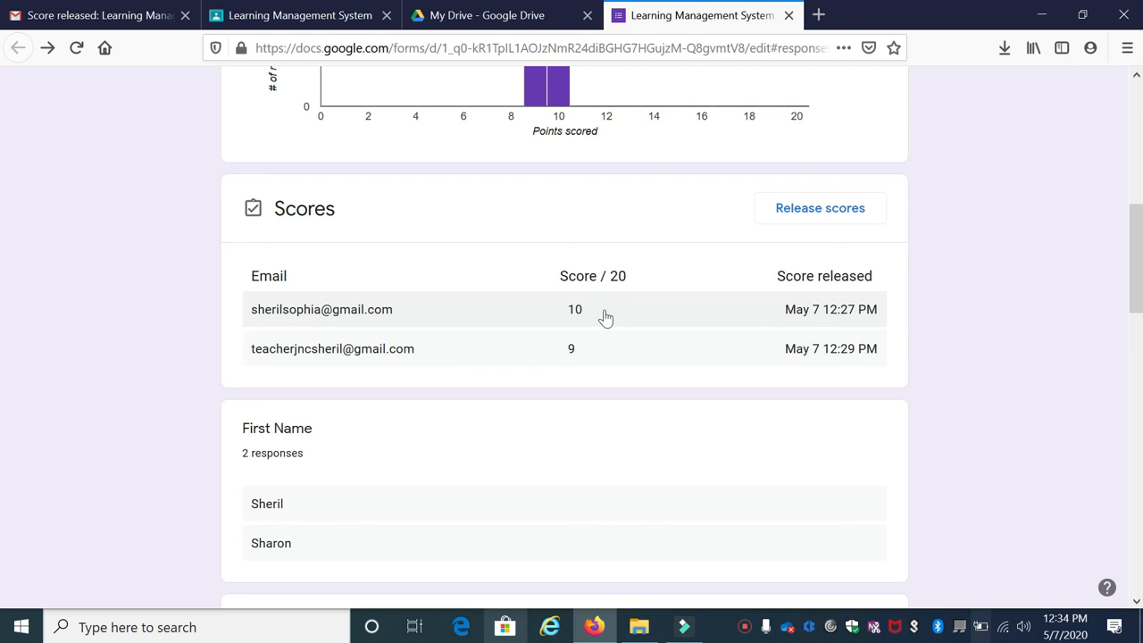
scroll(607, 314, "up", 10)
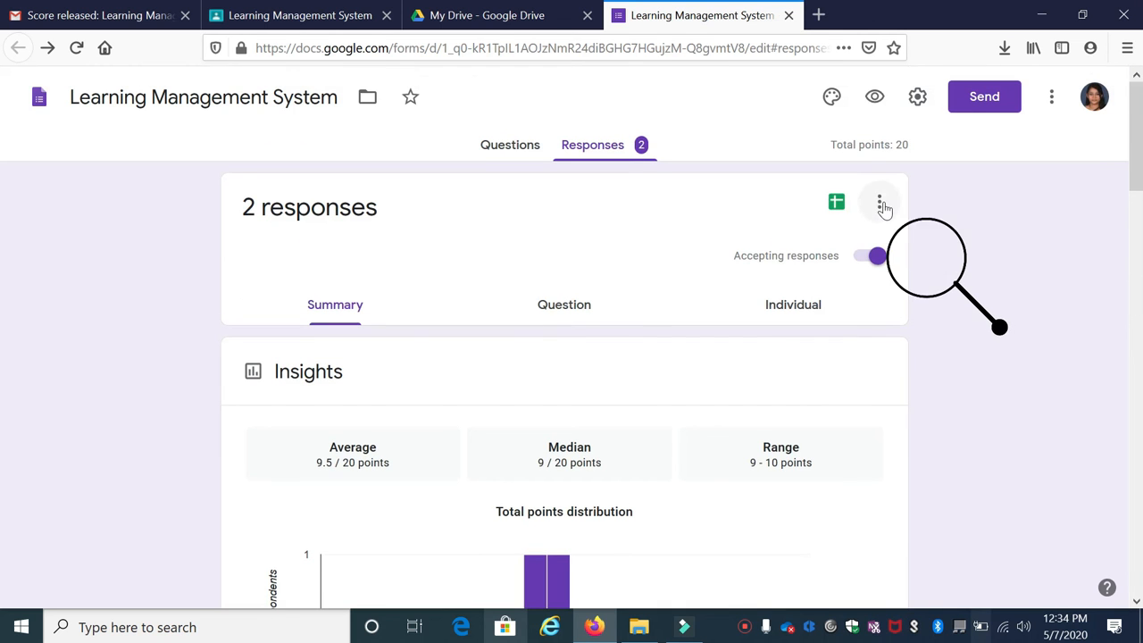
left_click(880, 205)
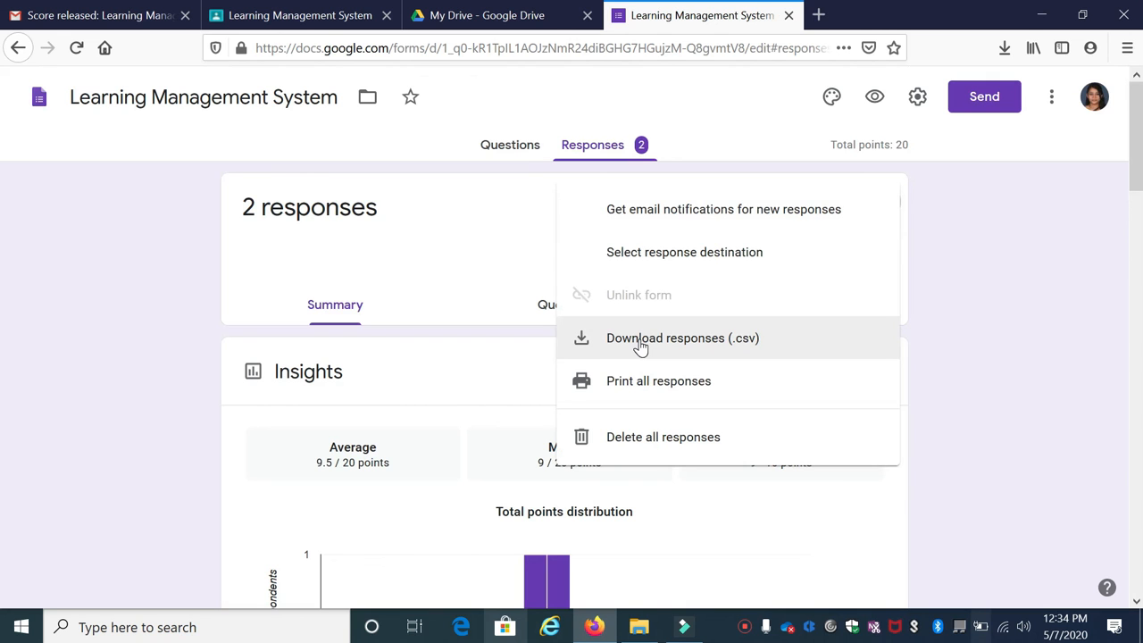
Download the responses as Learning Management System.csv.zip and open the CSV in Excel
left_click(640, 346)
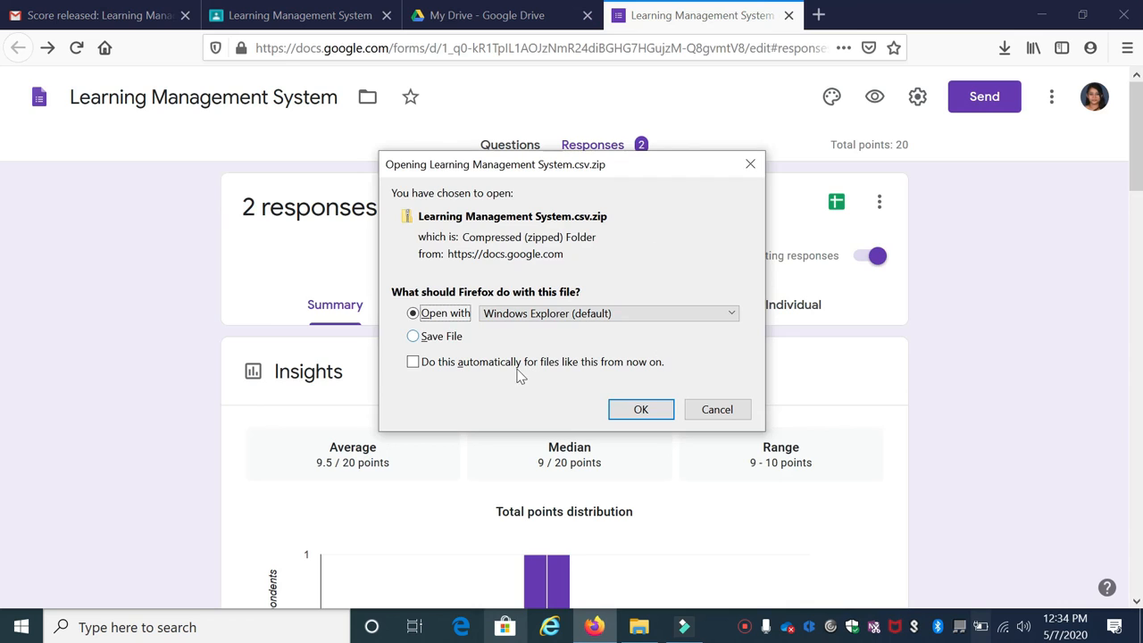
left_click(450, 343)
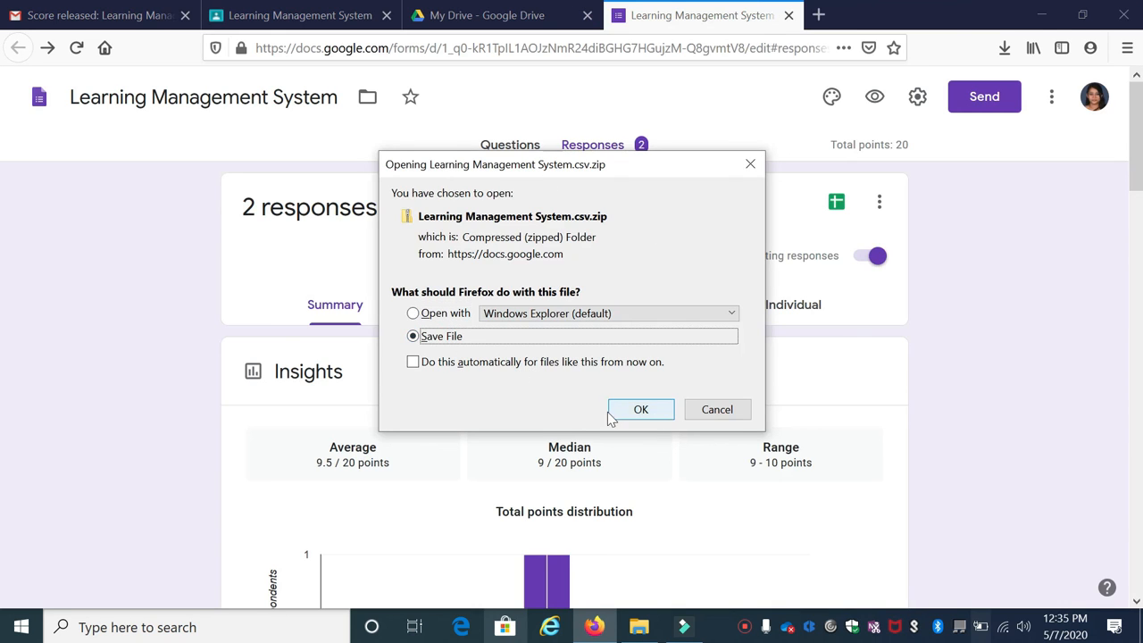
left_click(638, 409)
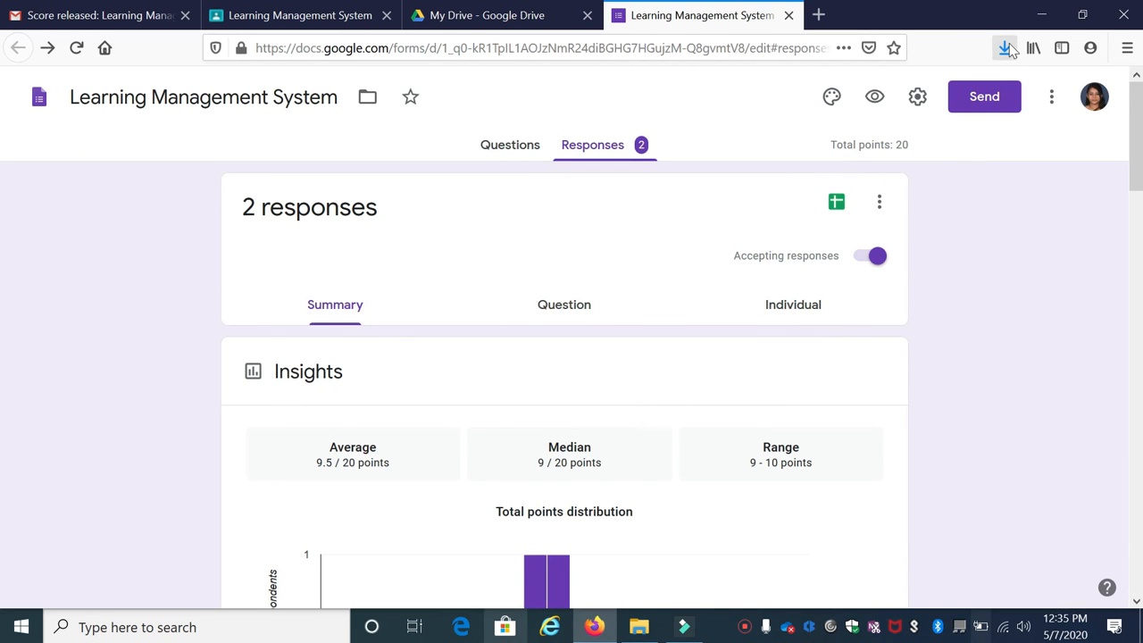
left_click(1006, 49)
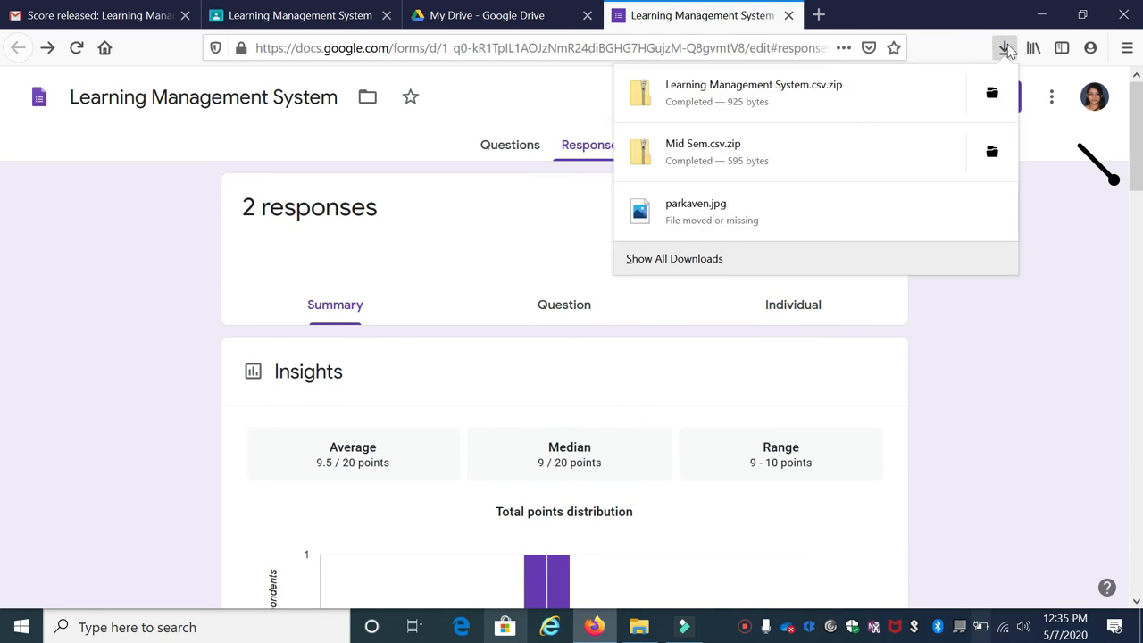
left_click(740, 84)
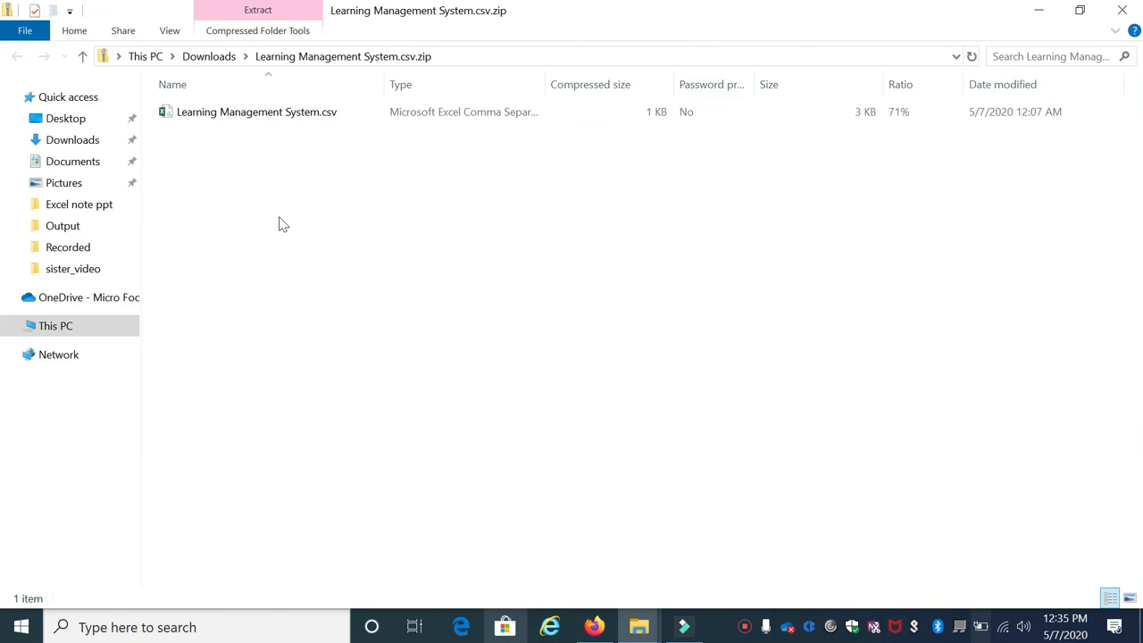
double_click(248, 114)
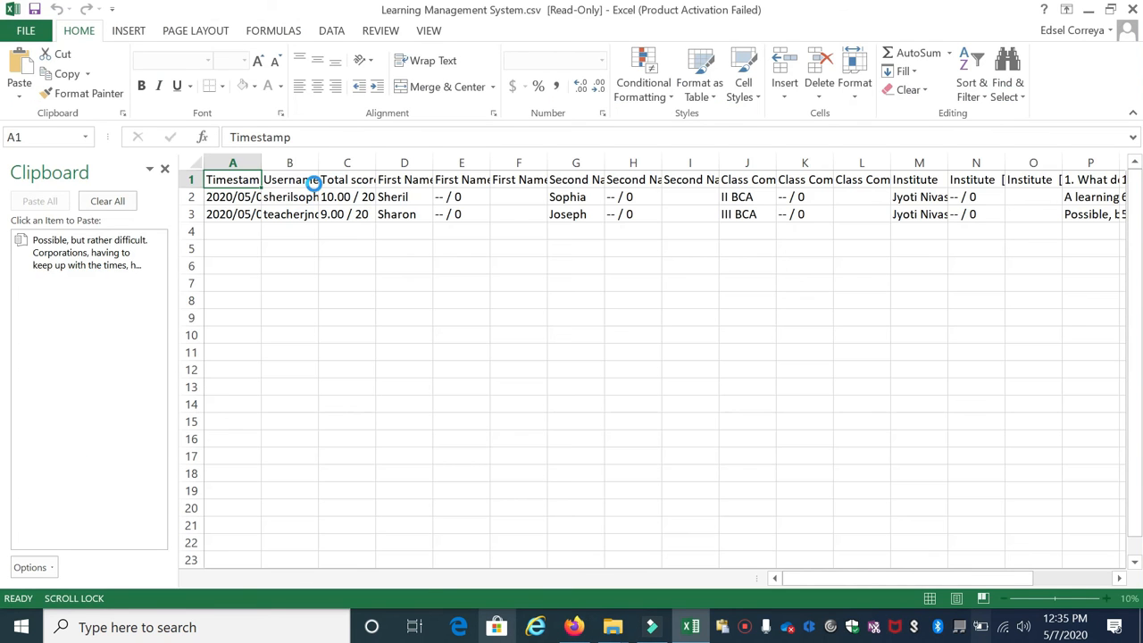
AutoFit columns A, B and D to fit timestamps, usernames and first names
double_click(261, 162)
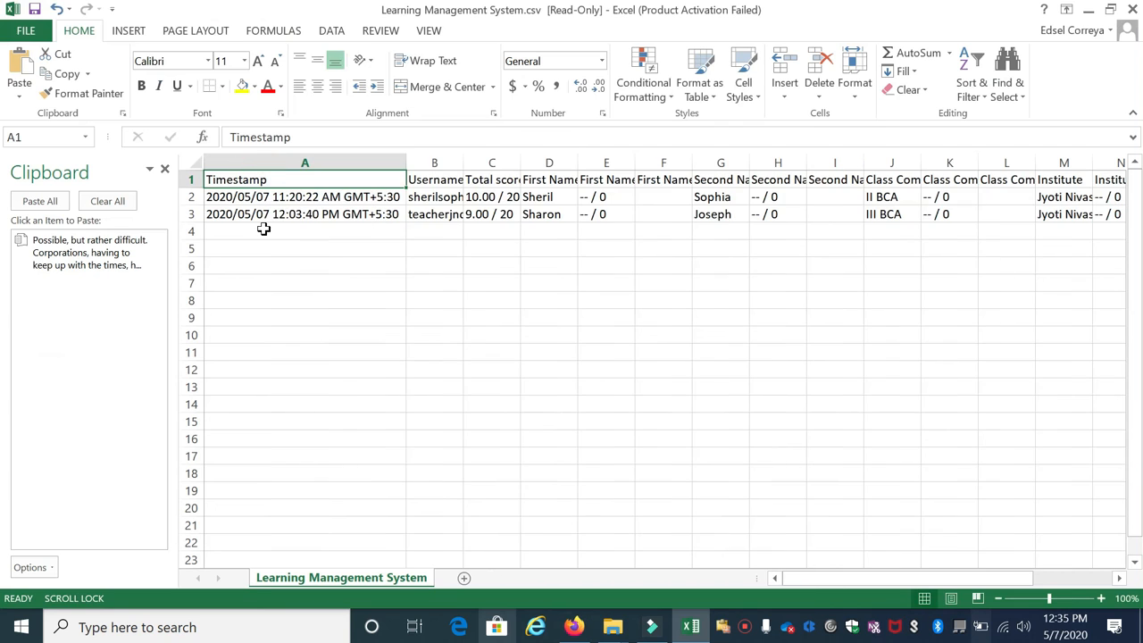
double_click(462, 163)
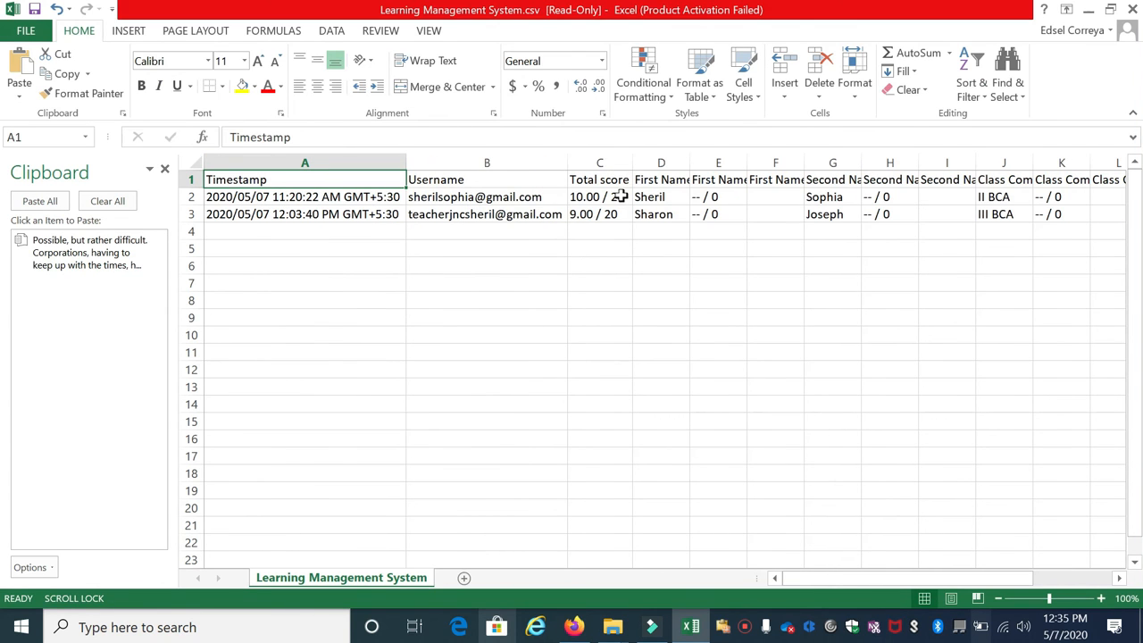
double_click(685, 161)
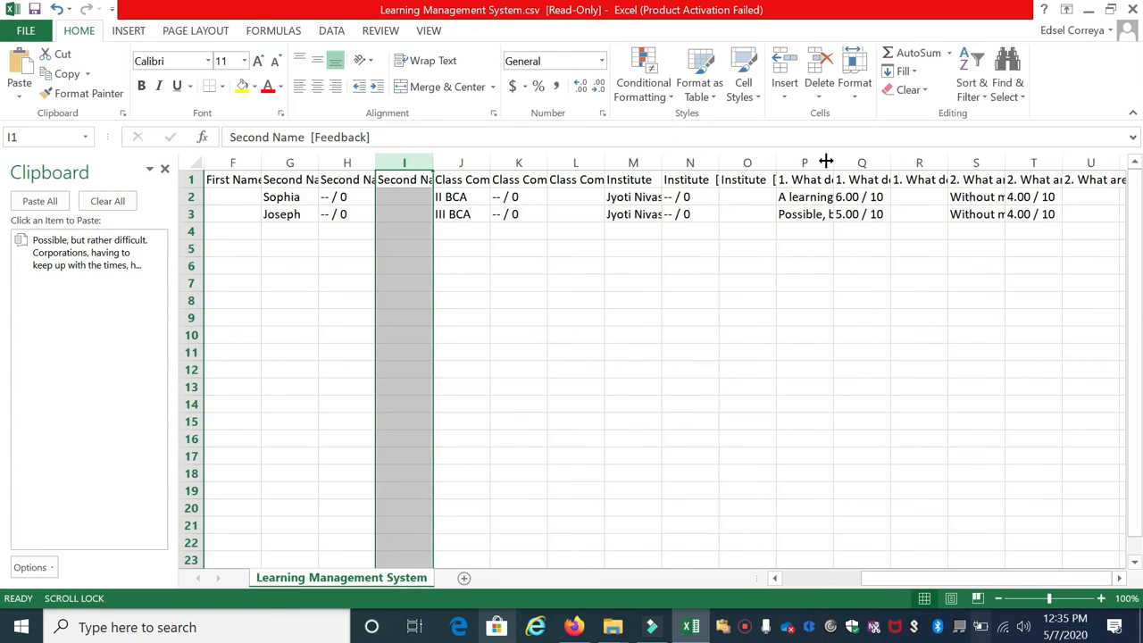
Inspect the answer and score columns P, Q, S and T, then return to Firefox
left_click(820, 162)
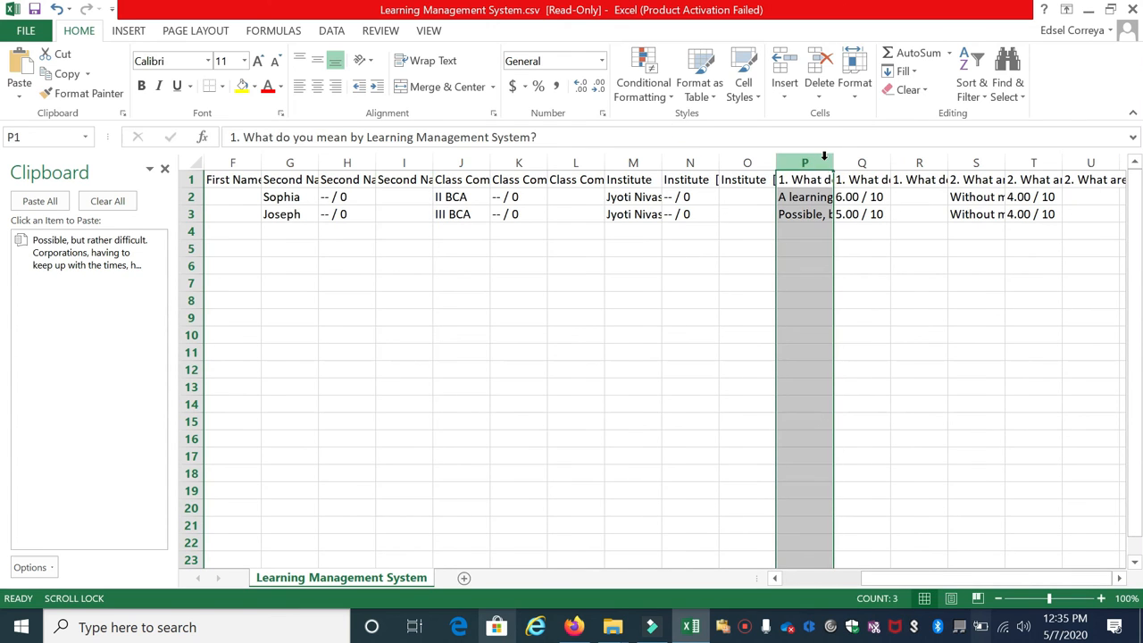
left_click(868, 163)
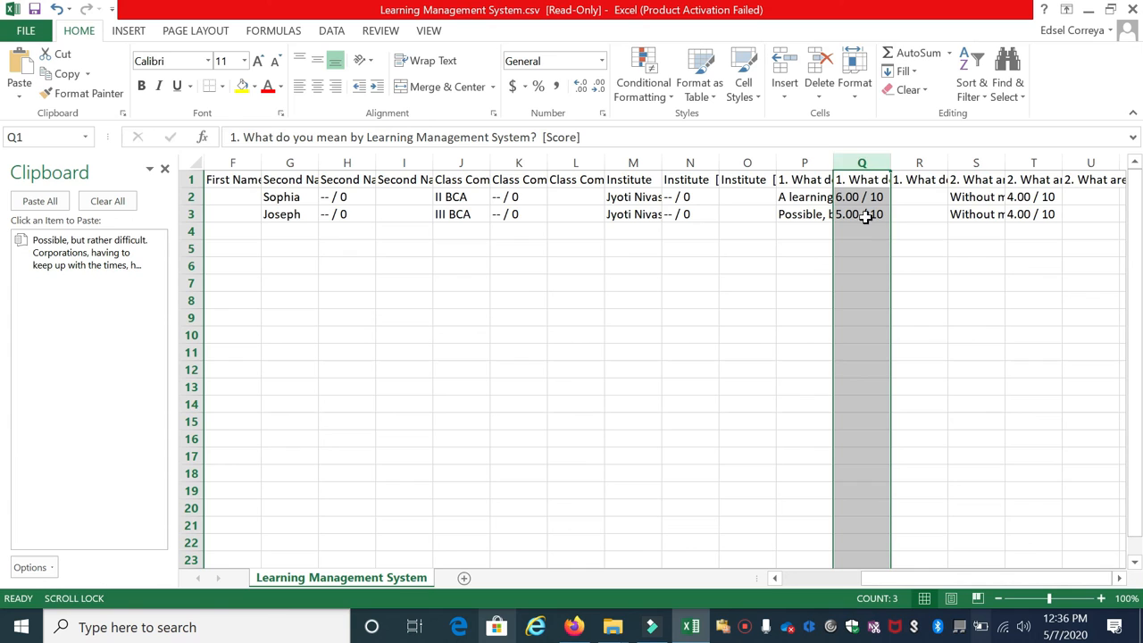
left_click(985, 161)
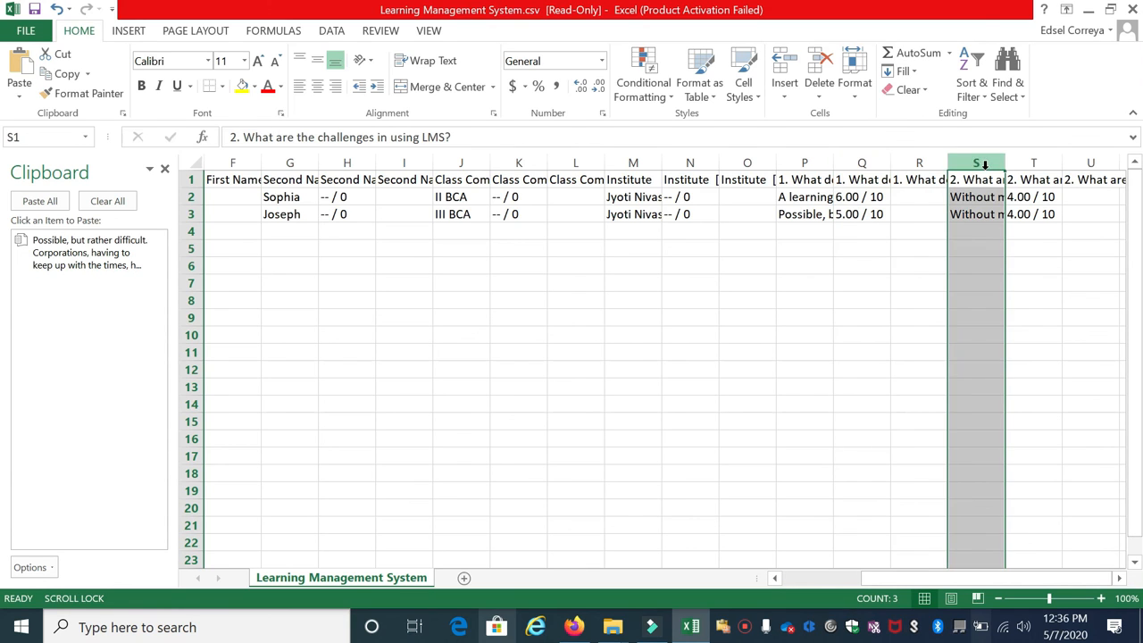
left_click(1032, 162)
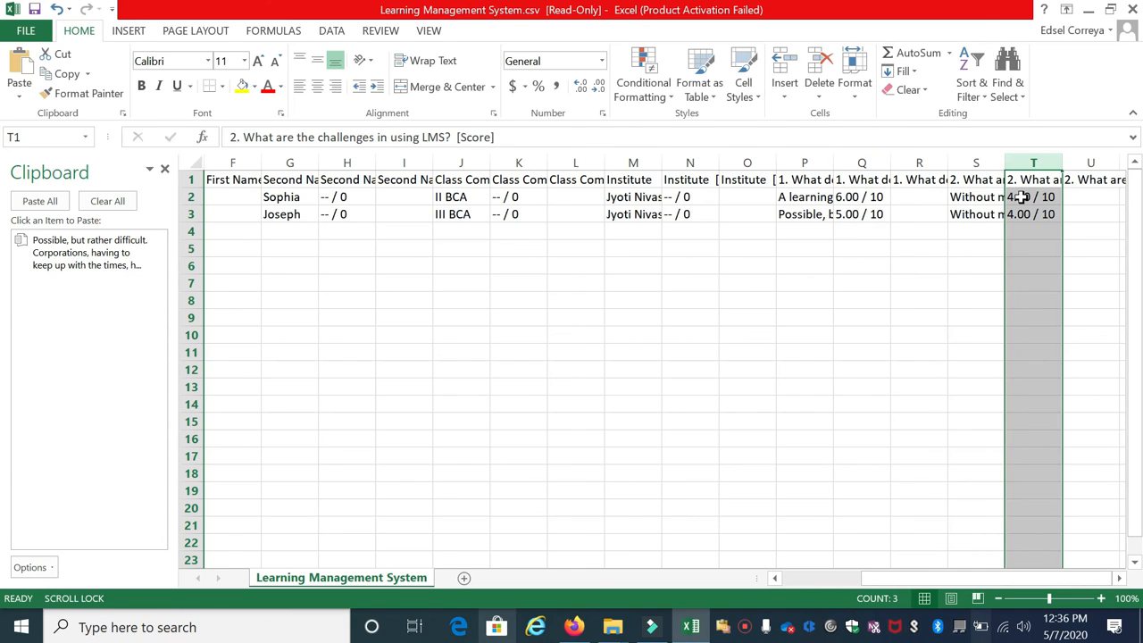
left_click_drag(1028, 579, 952, 581)
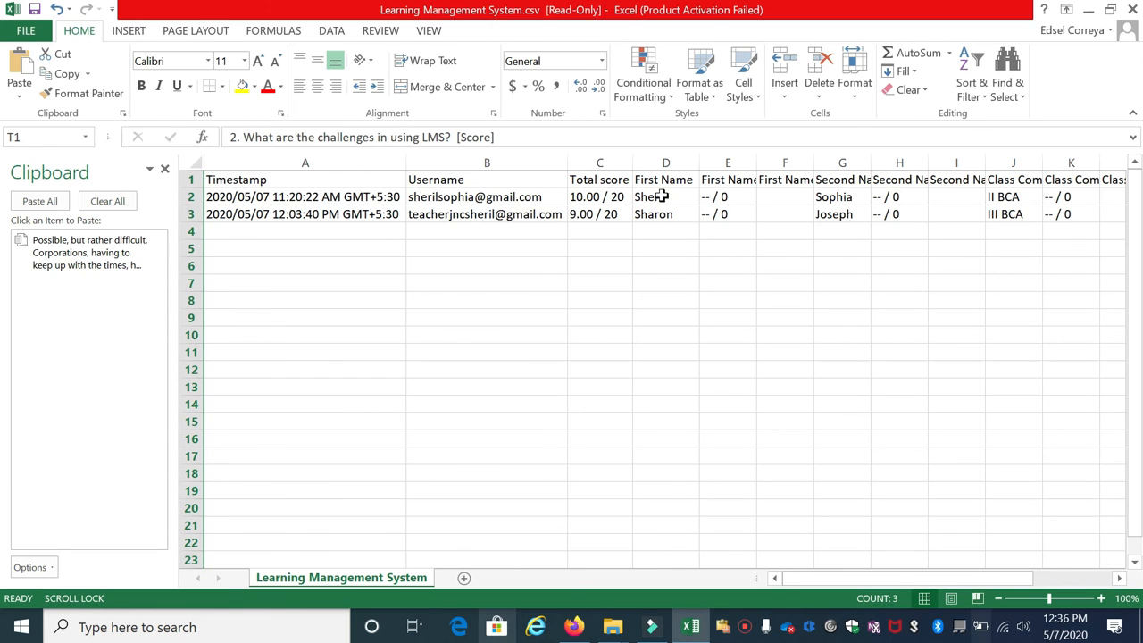
key("alt+Tab")
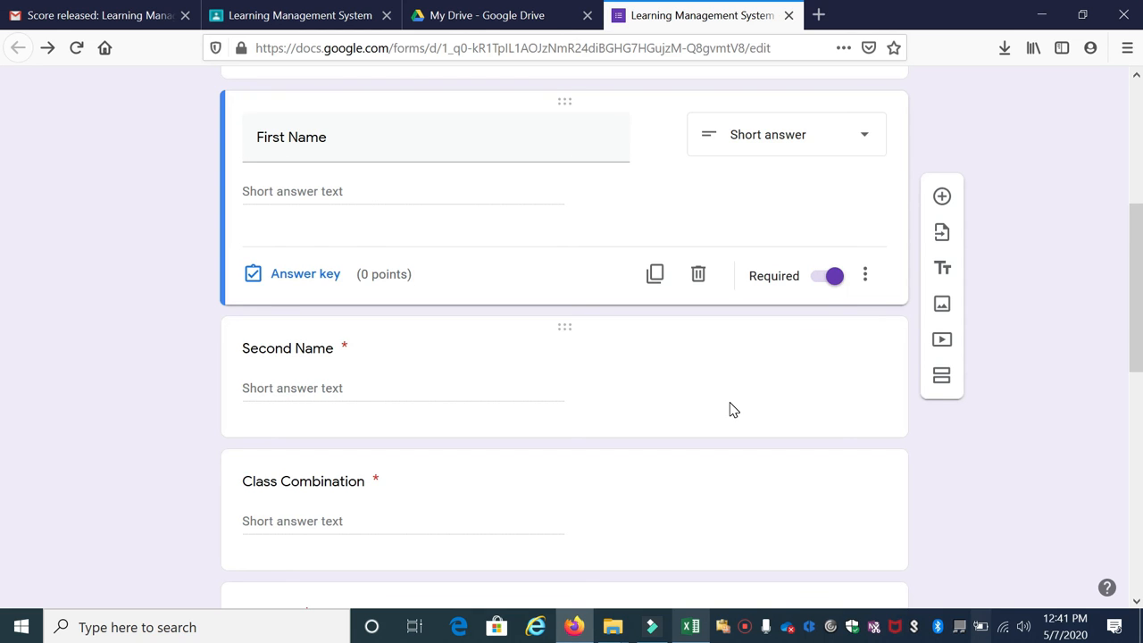
scroll(702, 241, "down", 5)
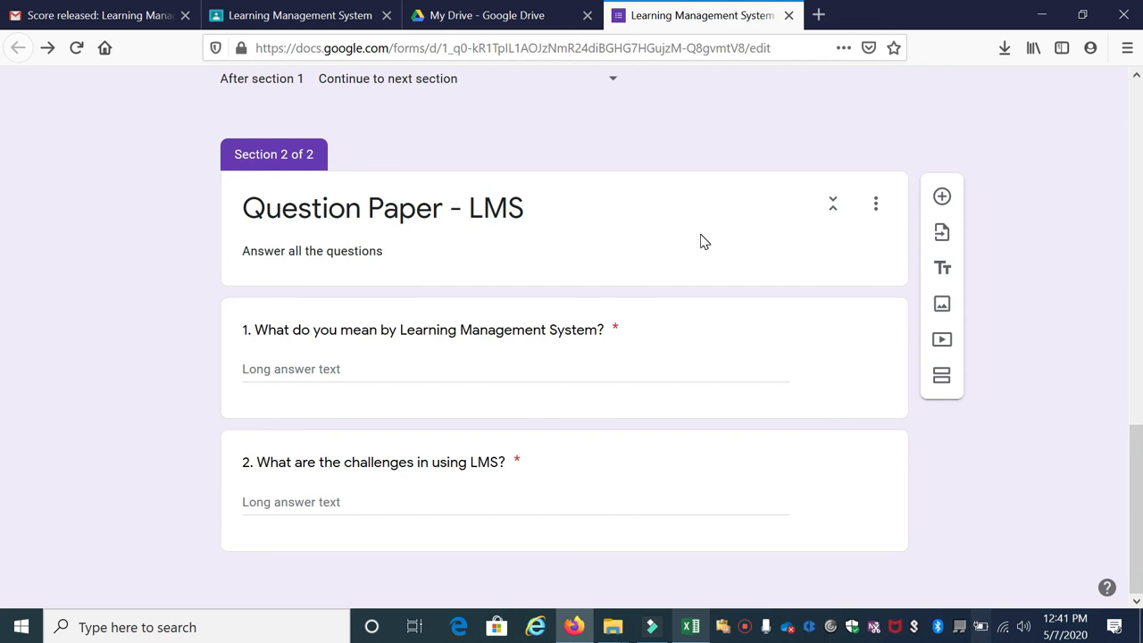